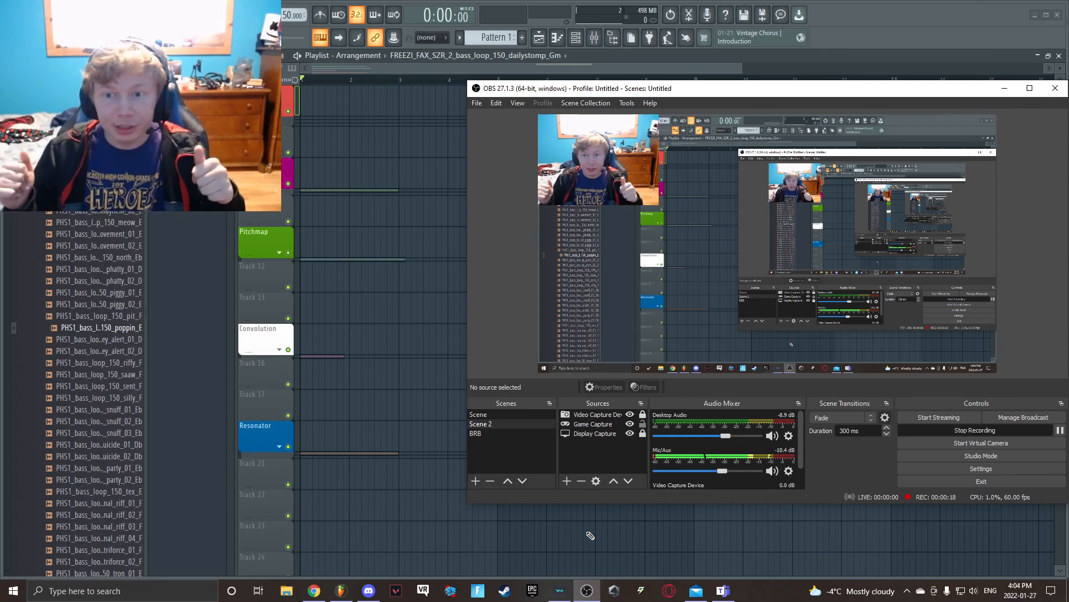
Switch to FL Studio and audition the dailystomp, novasphere and waterworld bass loop clips at bar 9.
scroll(312, 167, up, 3)
click(289, 102)
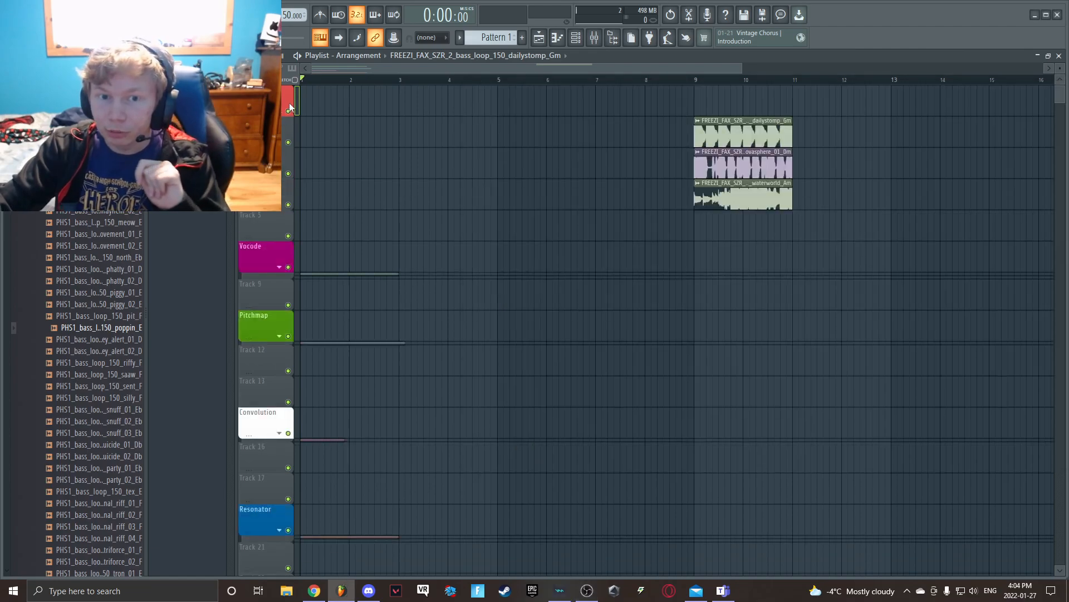
click(724, 129)
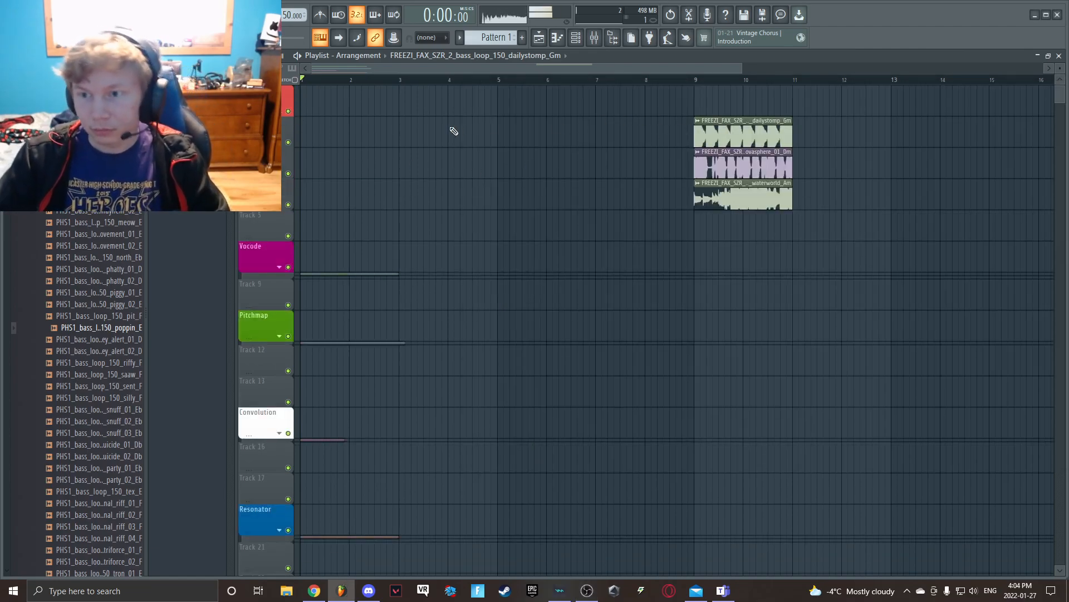
click(726, 162)
click(726, 163)
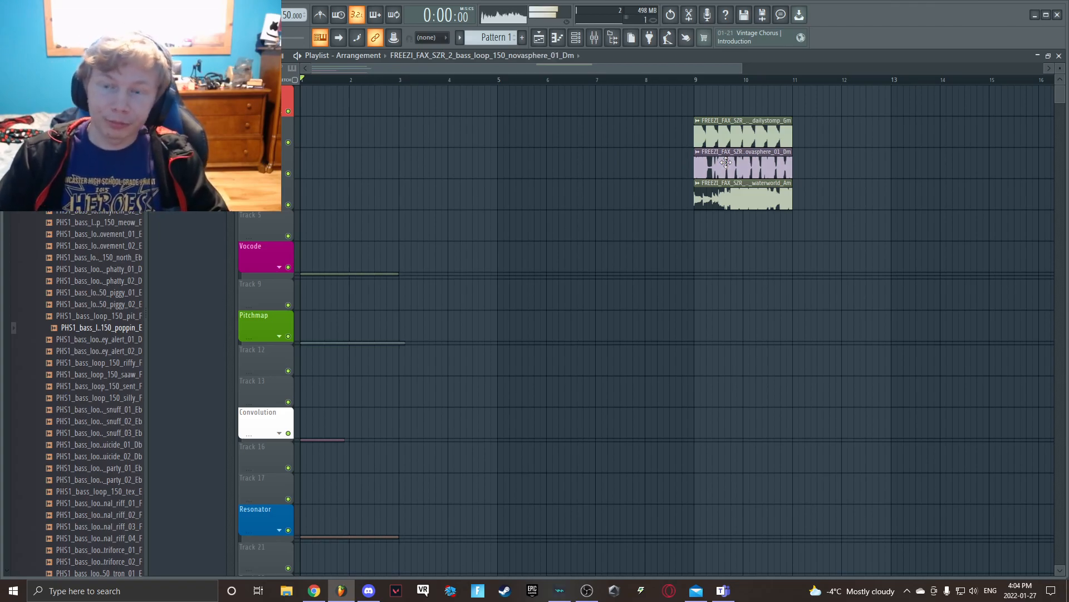
click(735, 193)
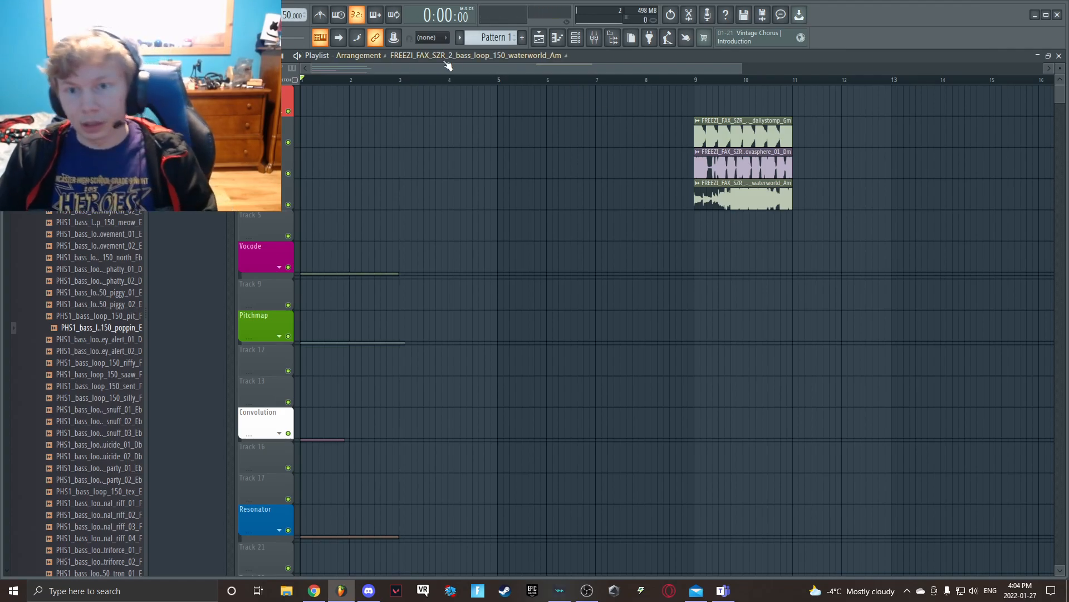
Zoom the playlist in on the opening bars and expand the Vocode track group.
drag(741, 68, 501, 200)
scroll(503, 202, down, 3)
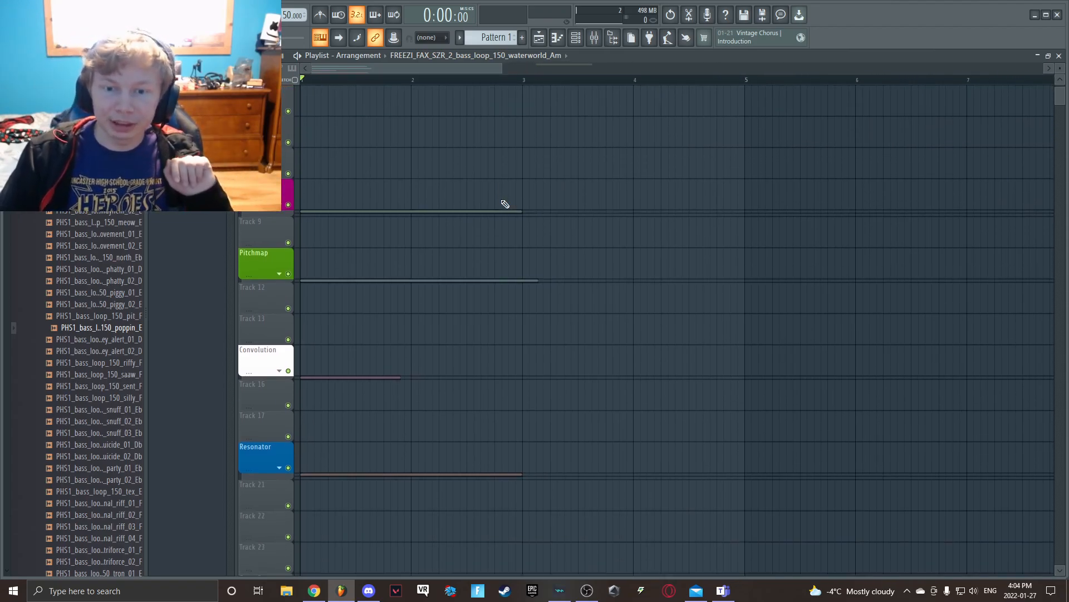
scroll(308, 233, up, 3)
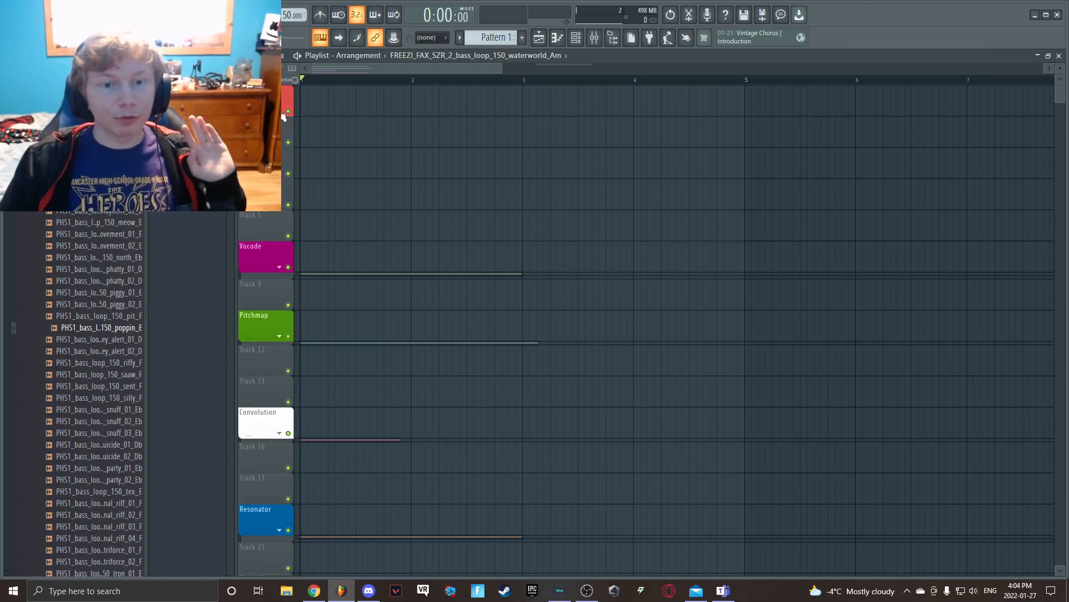
scroll(276, 258, down, 3)
click(283, 183)
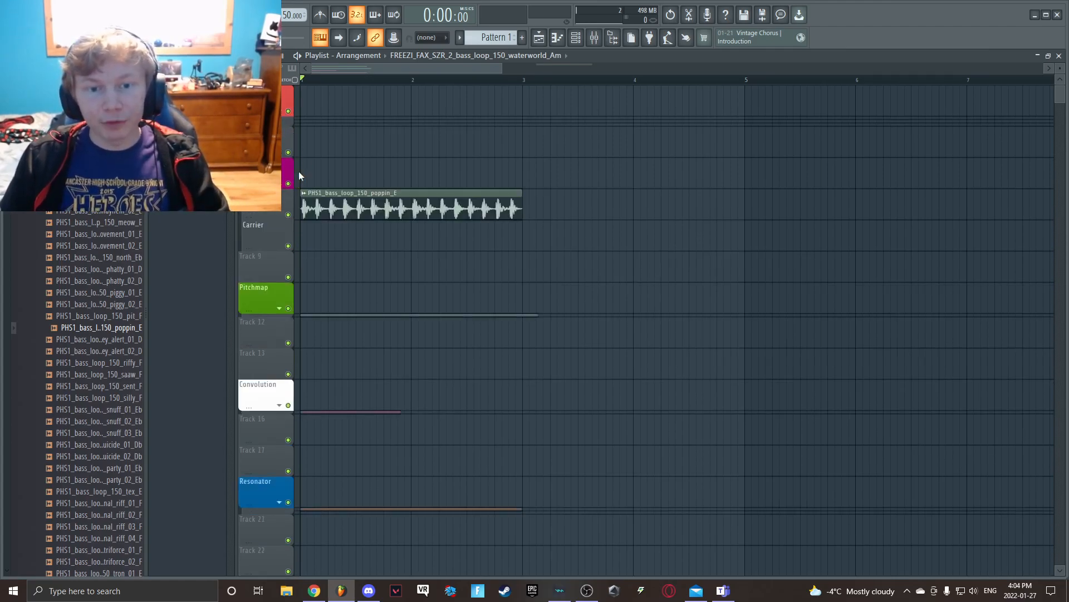
Collapse the open bass loop folder and look through the sample pack folders in the browser.
scroll(104, 269, up, 15)
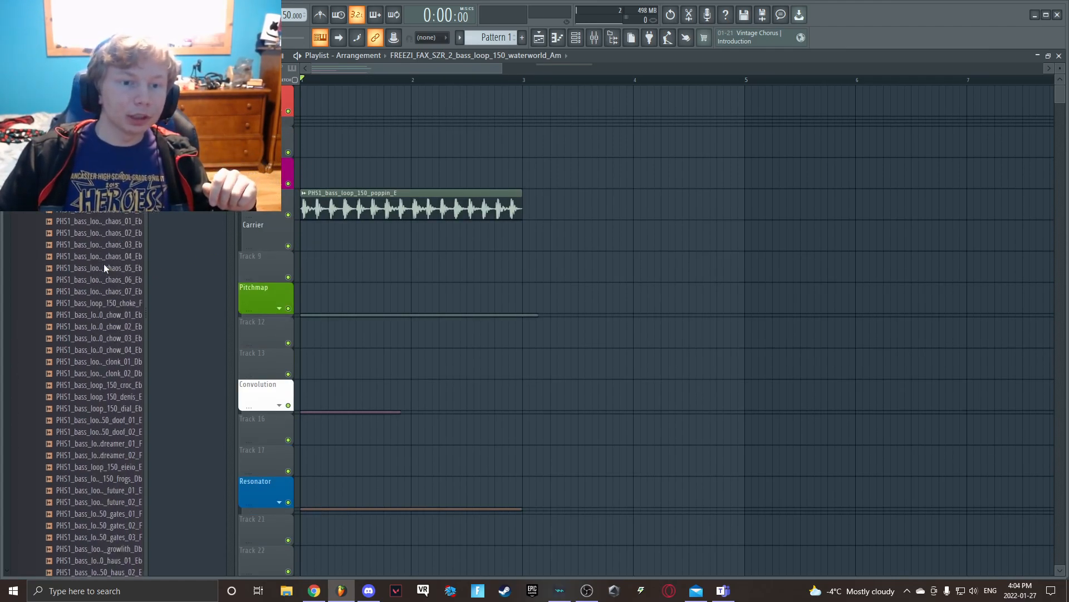
click(88, 223)
scroll(106, 245, down, 3)
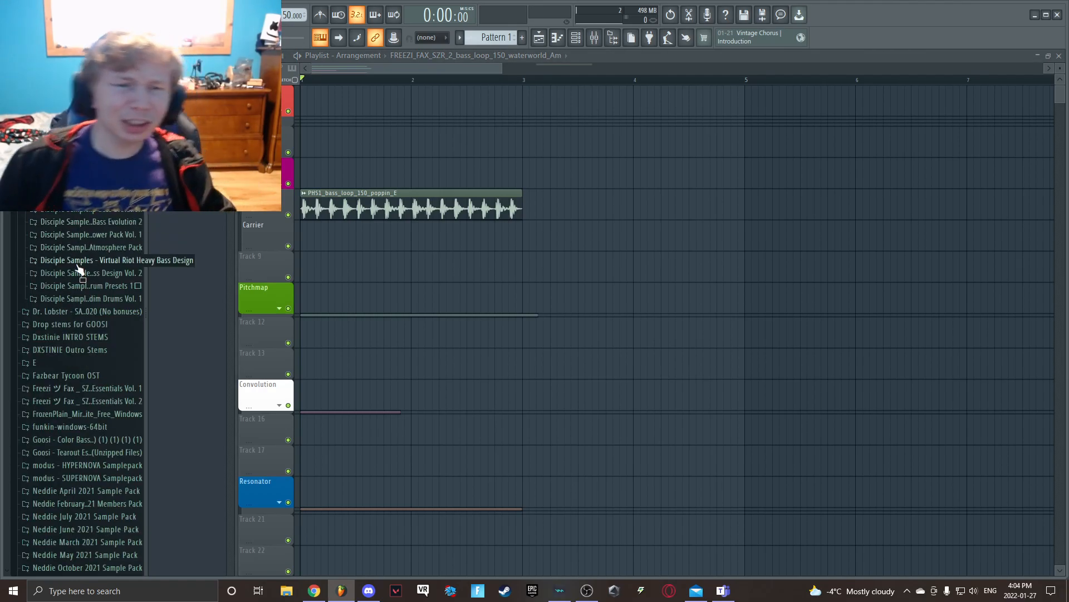
scroll(78, 245, up, 3)
scroll(78, 245, down, 10)
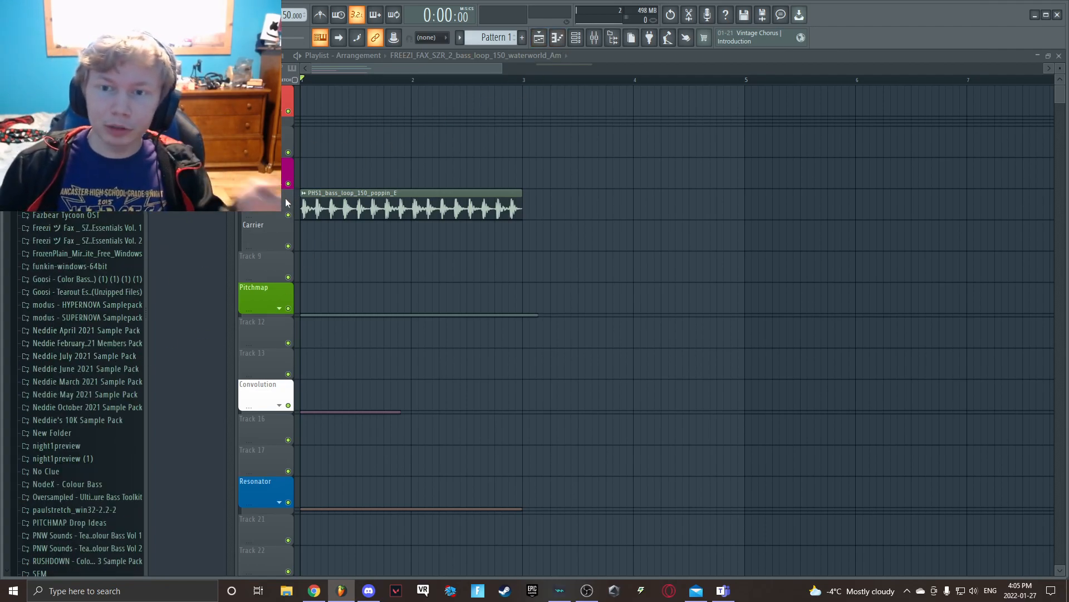
Load the Vocodex effect into slot 1 of the Vocodex mixer track and close its window.
key(F9)
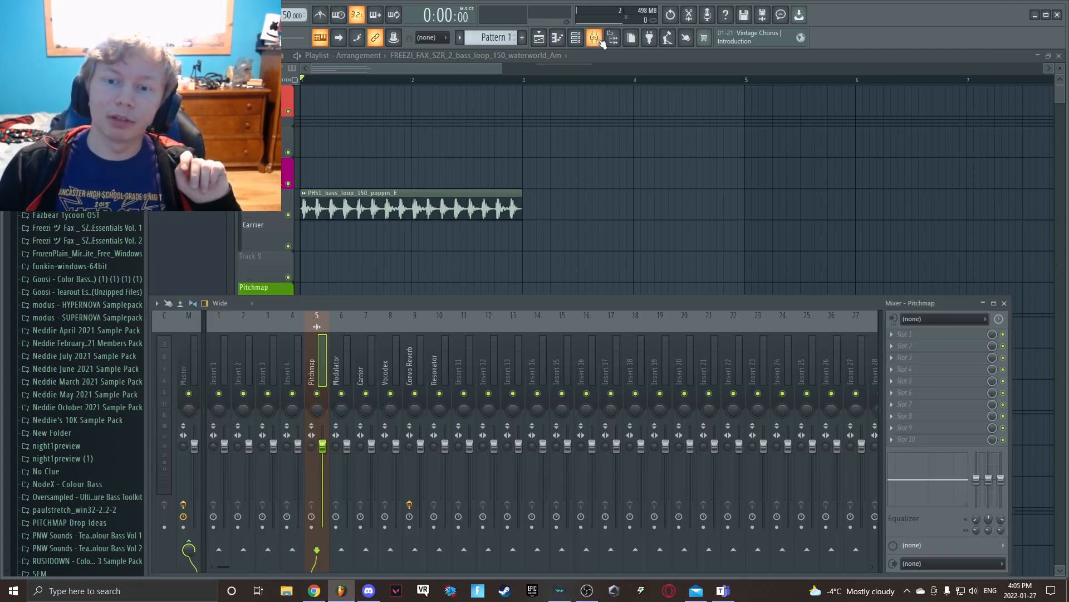
click(336, 350)
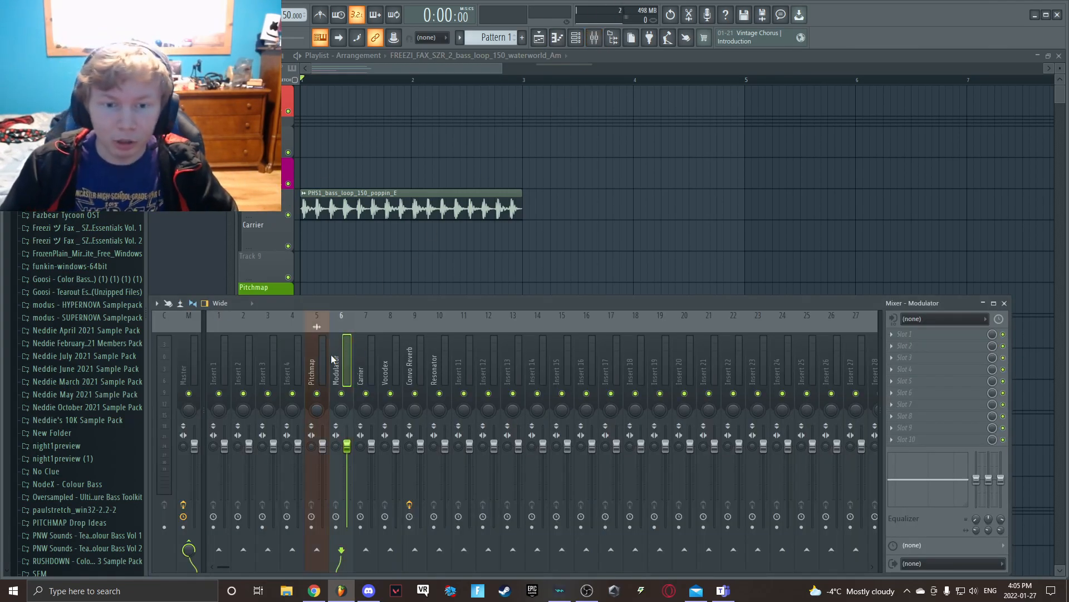
click(369, 368)
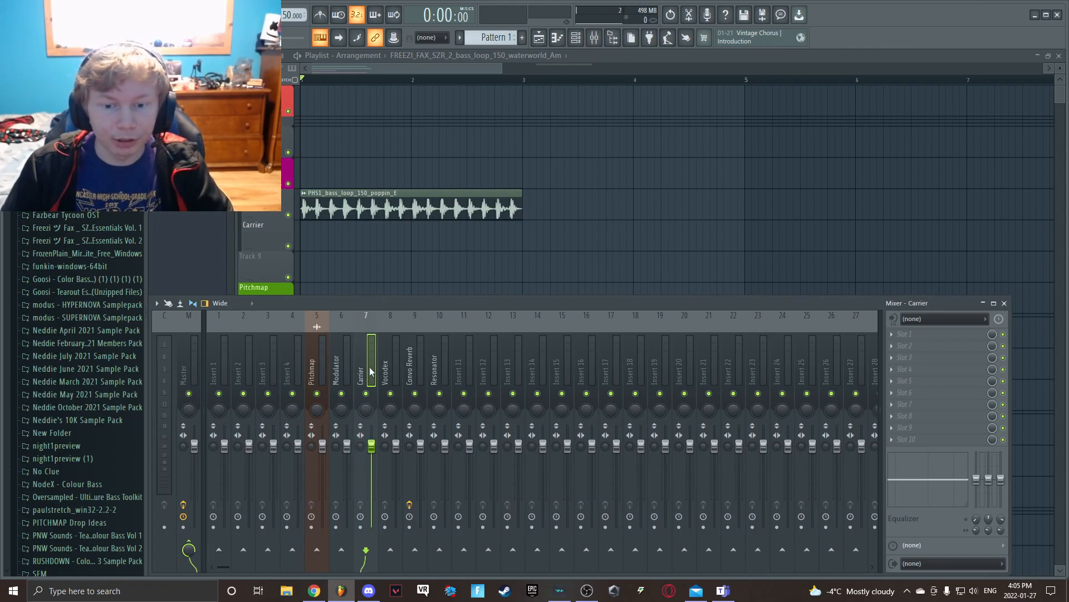
click(393, 351)
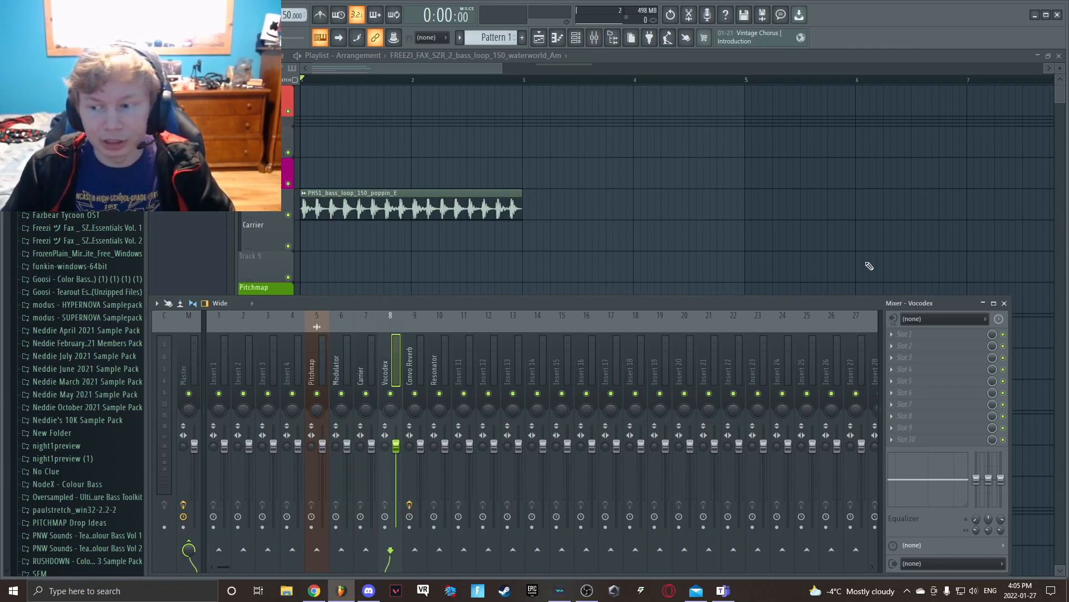
click(894, 338)
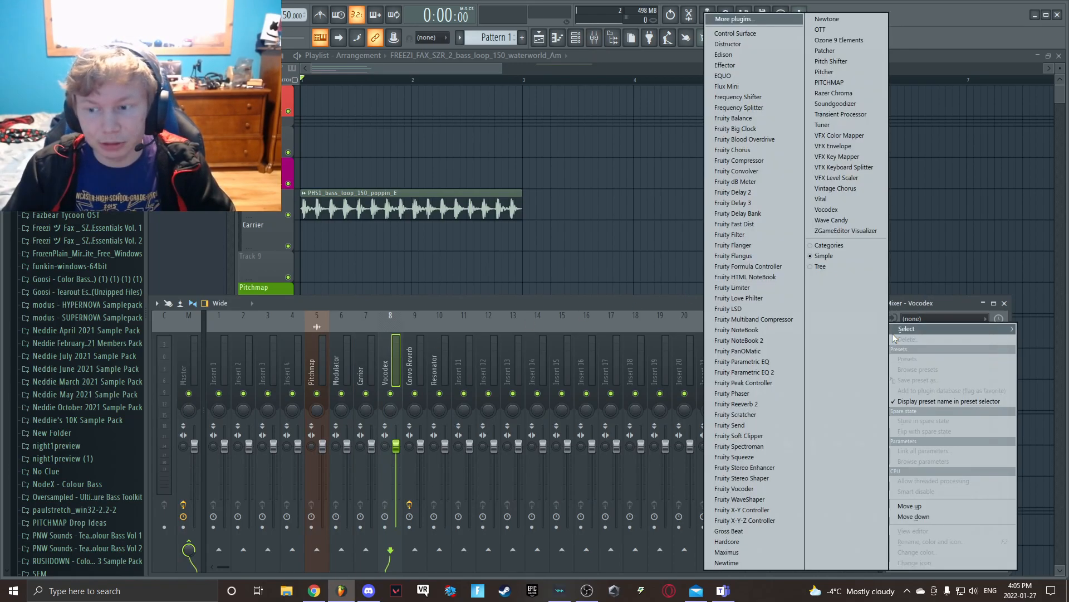
click(830, 210)
click(510, 137)
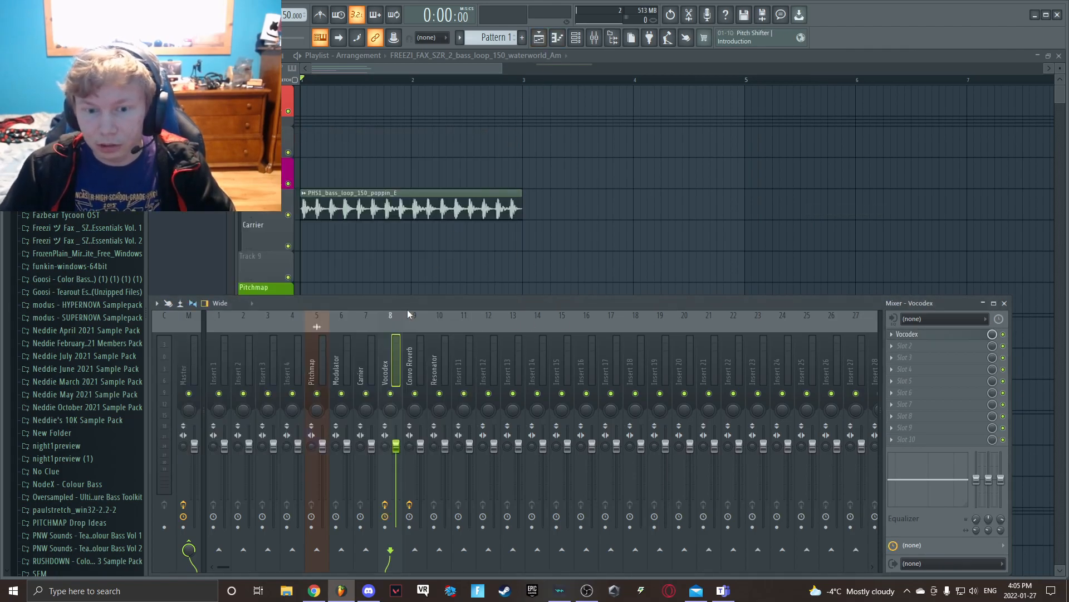
Review the Carrier, Modulator and Vocodex mixer tracks and check the PHS1_bass_loop_150_poppin_E clip.
click(372, 342)
click(338, 348)
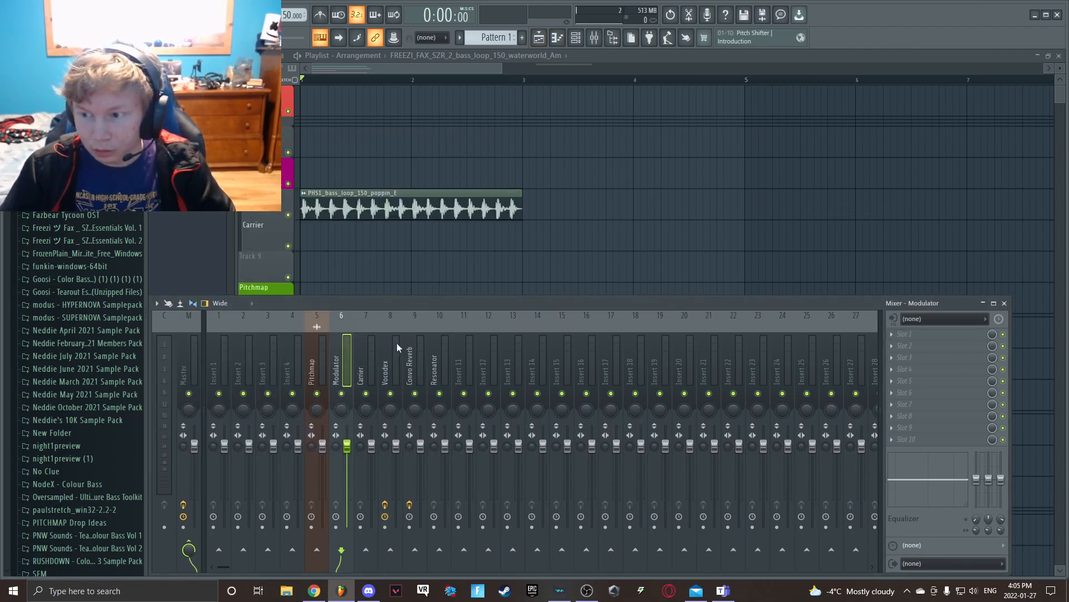
click(397, 344)
click(340, 361)
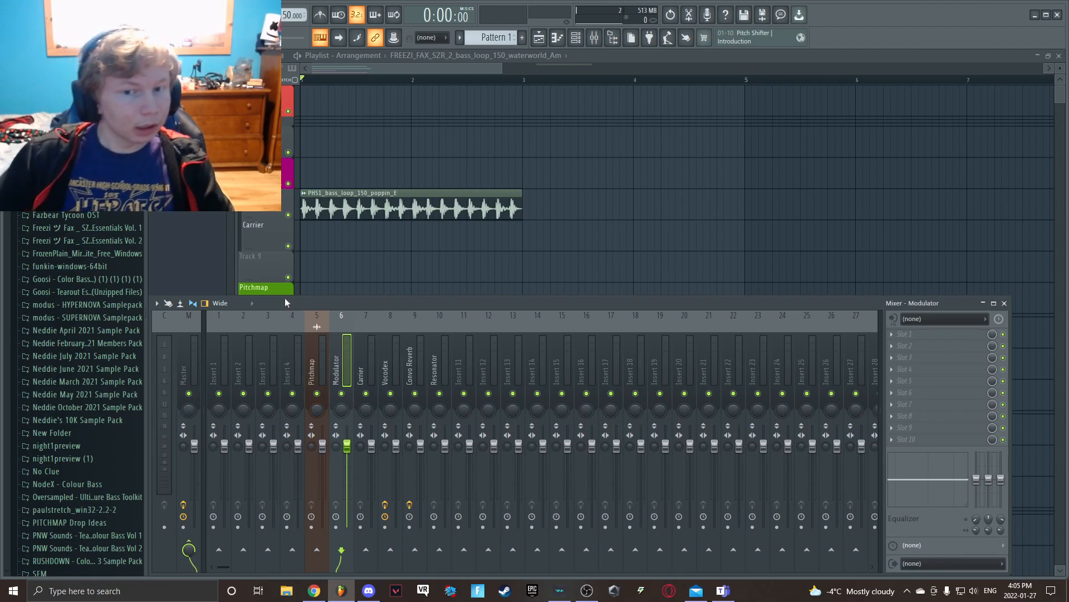
click(382, 208)
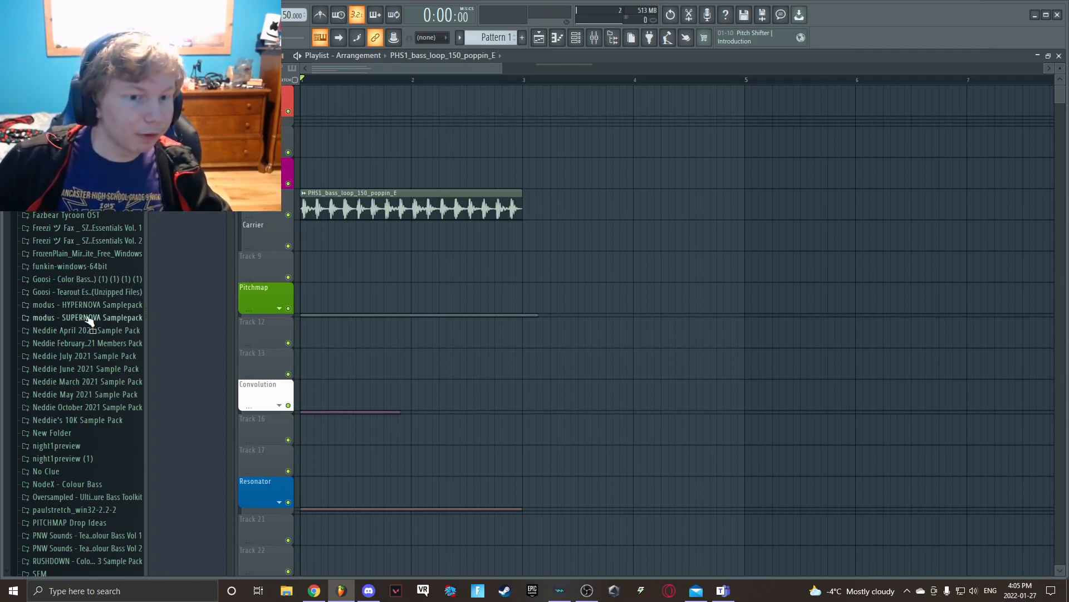
Open the pads folder inside the FREEZI_FAX_SZR_synths folder of the Freezi & Fax Essentials Vol. 1 pack.
click(83, 228)
click(96, 279)
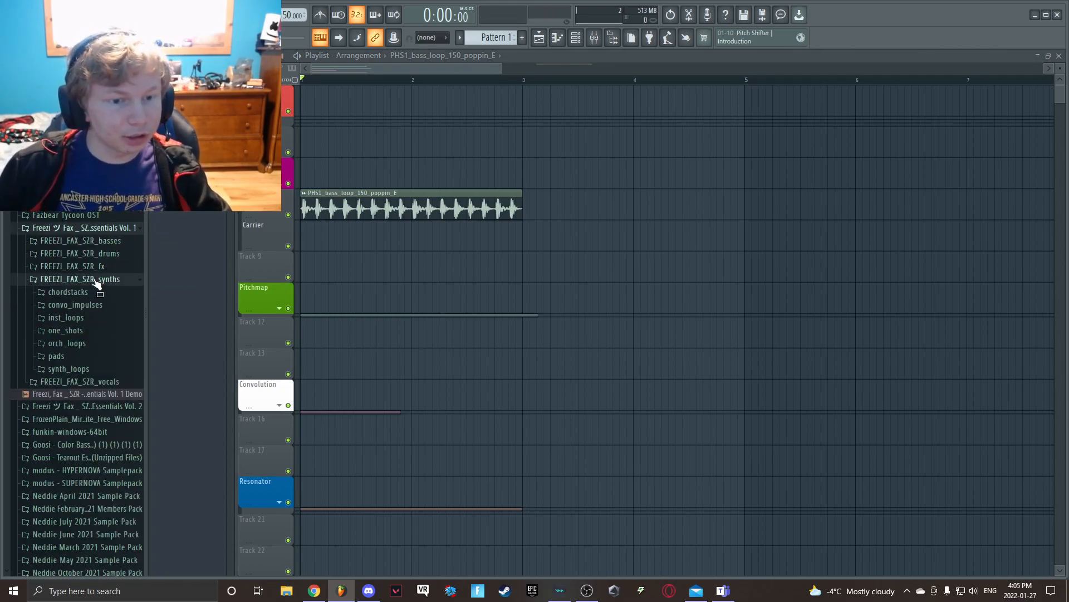
click(89, 356)
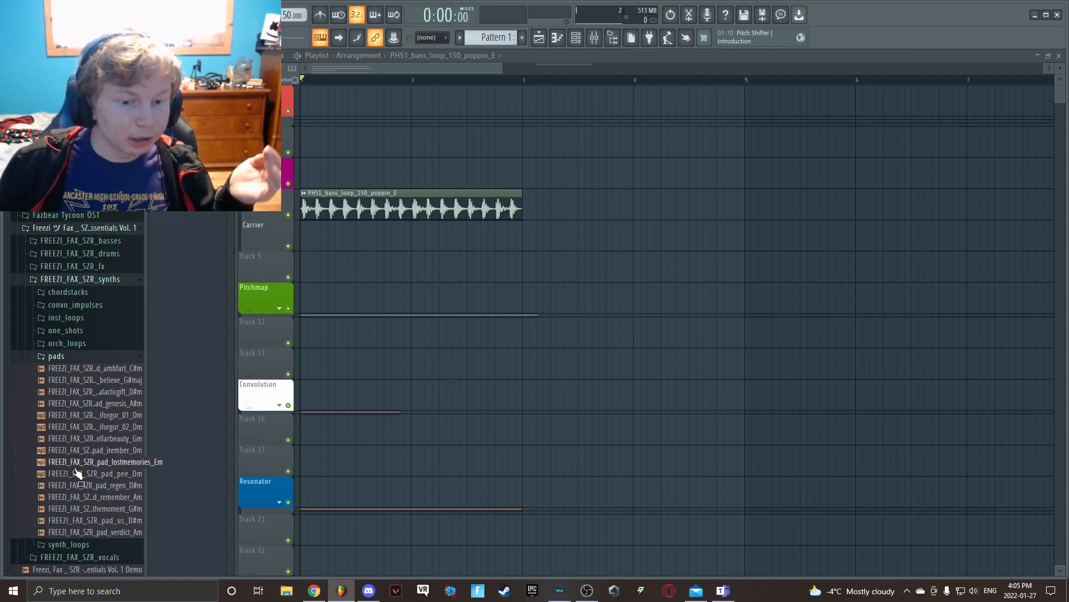
Audition pad samples and place FREEZI_FAX_SZR_pad_regen_D#m on the Carrier track at the start of the playlist.
click(95, 520)
drag(96, 510, 195, 420)
click(124, 487)
drag(120, 490, 349, 239)
Adjust the pad clip's pitch, set its stretch mode to Auto, route it to mixer track 7, and enable Normalize.
click(412, 248)
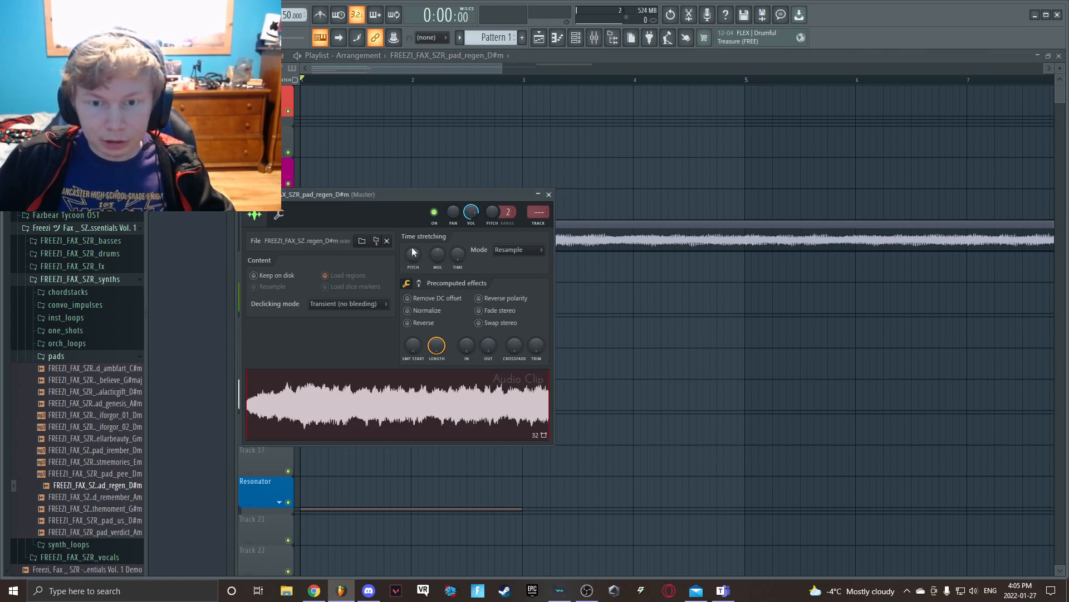
click(407, 311)
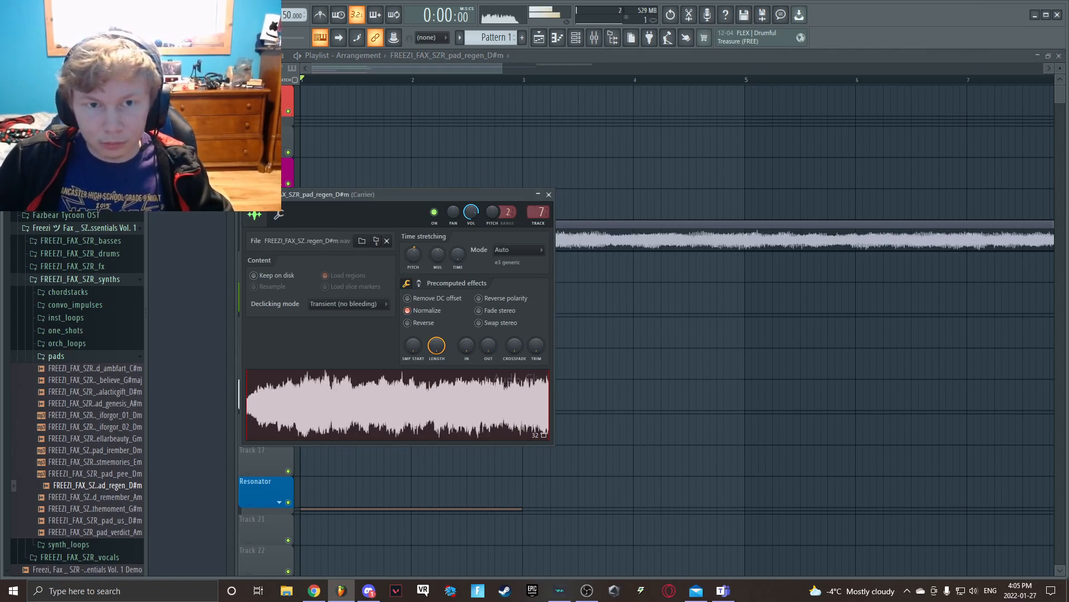
click(596, 231)
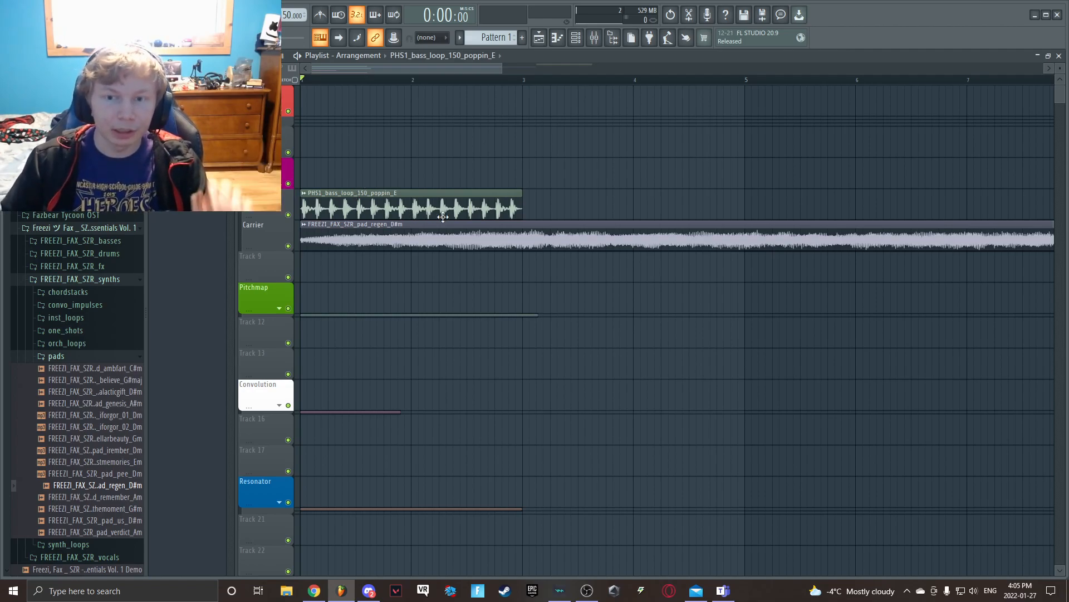
Sidechain the Modulator mixer track to the Vocodex track only.
click(595, 39)
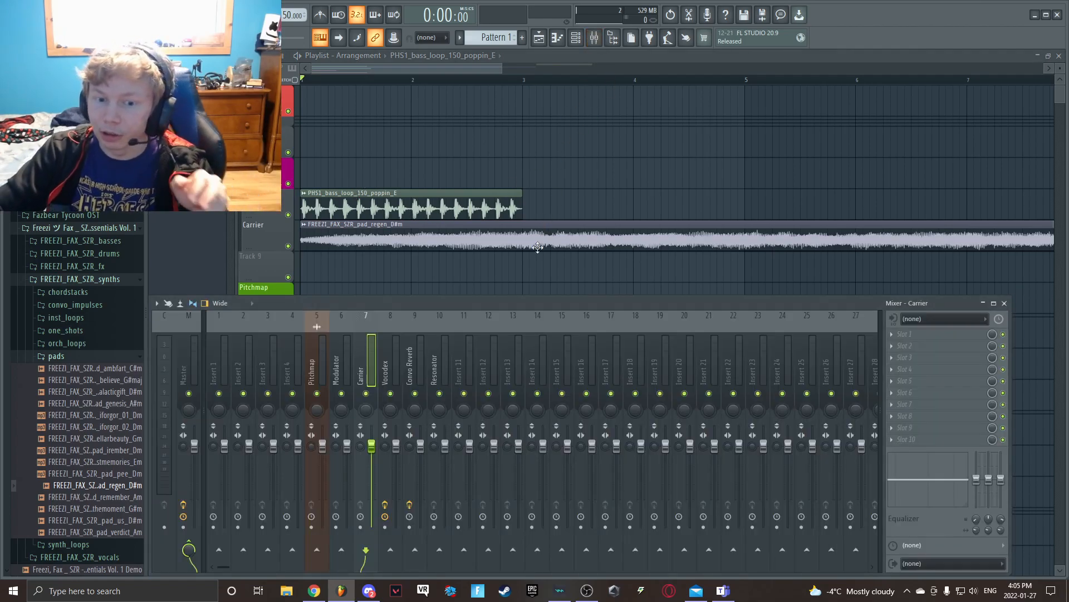
right_click(419, 549)
click(345, 370)
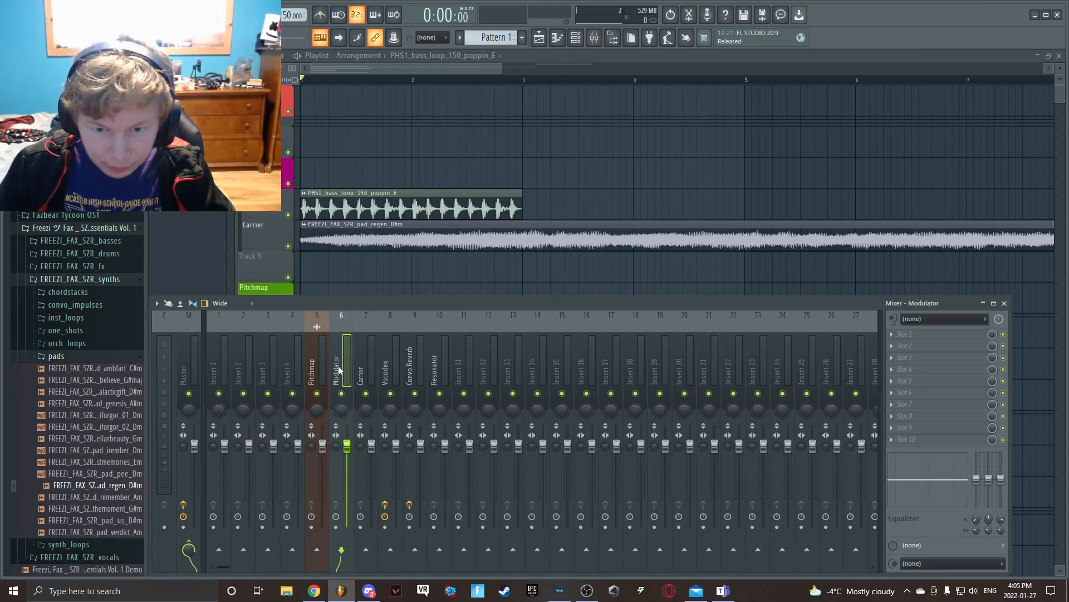
right_click(393, 550)
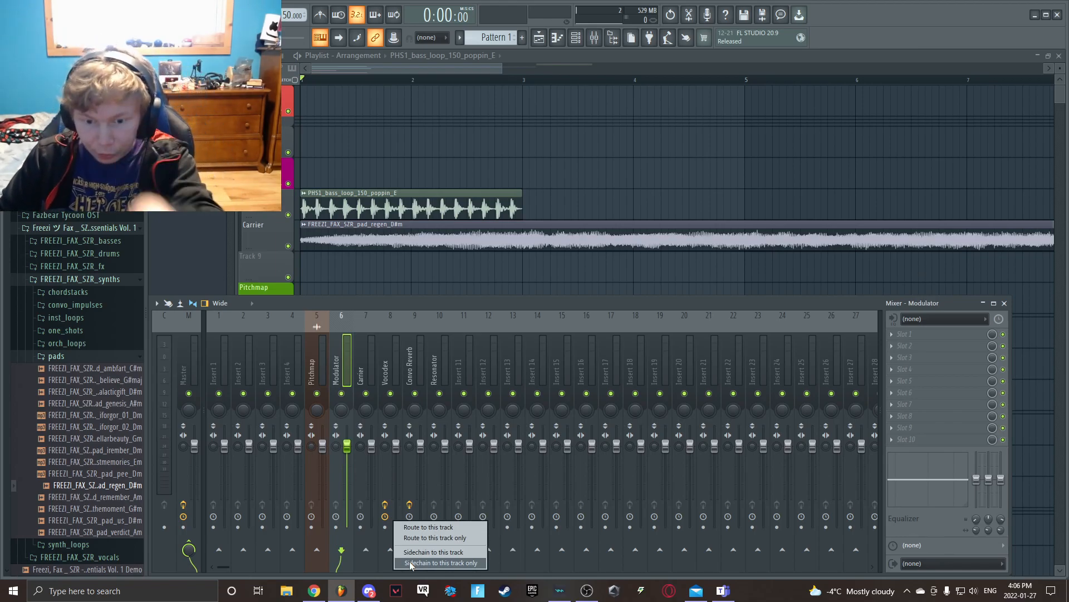
click(412, 563)
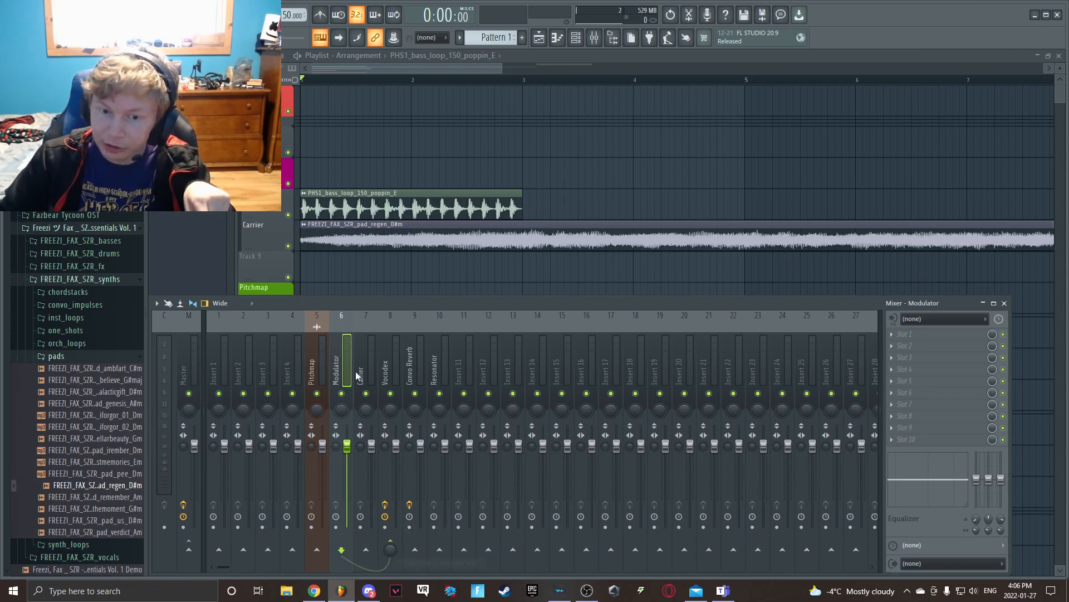
Sidechain the Carrier mixer track to the Vocodex track only.
click(367, 362)
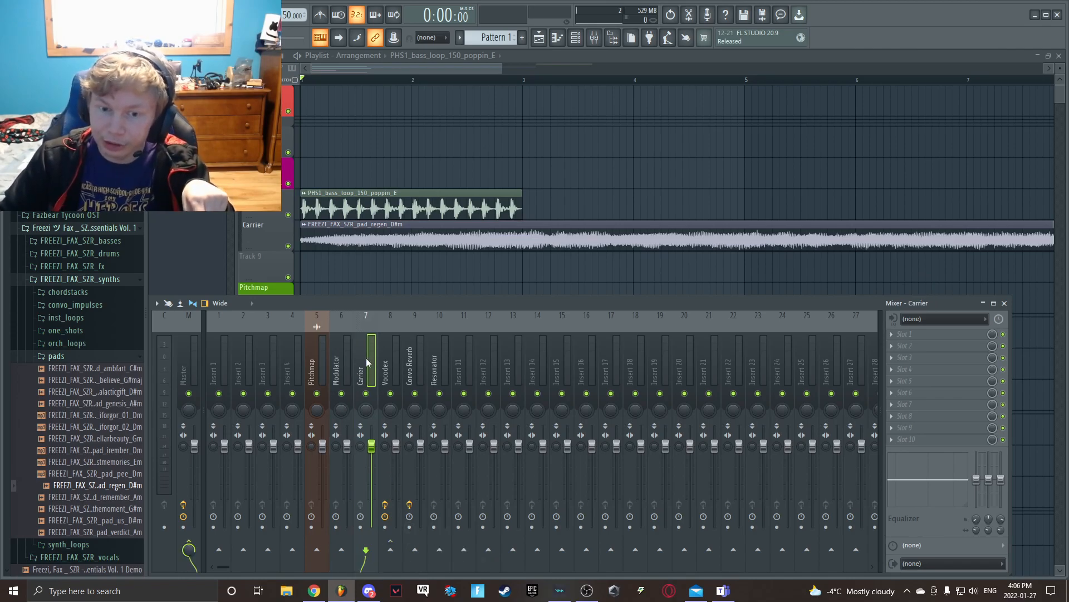
right_click(396, 551)
click(409, 566)
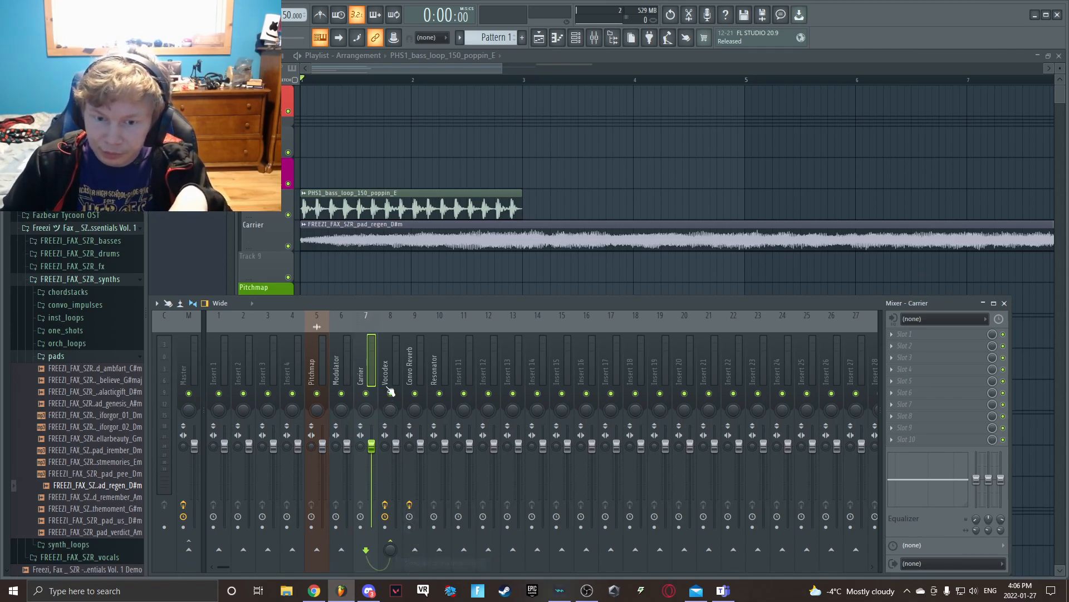
Open the Vocodex plugin on its mixer track, check the bass loop clip, and play the arrangement through the vocoder.
click(391, 368)
click(936, 333)
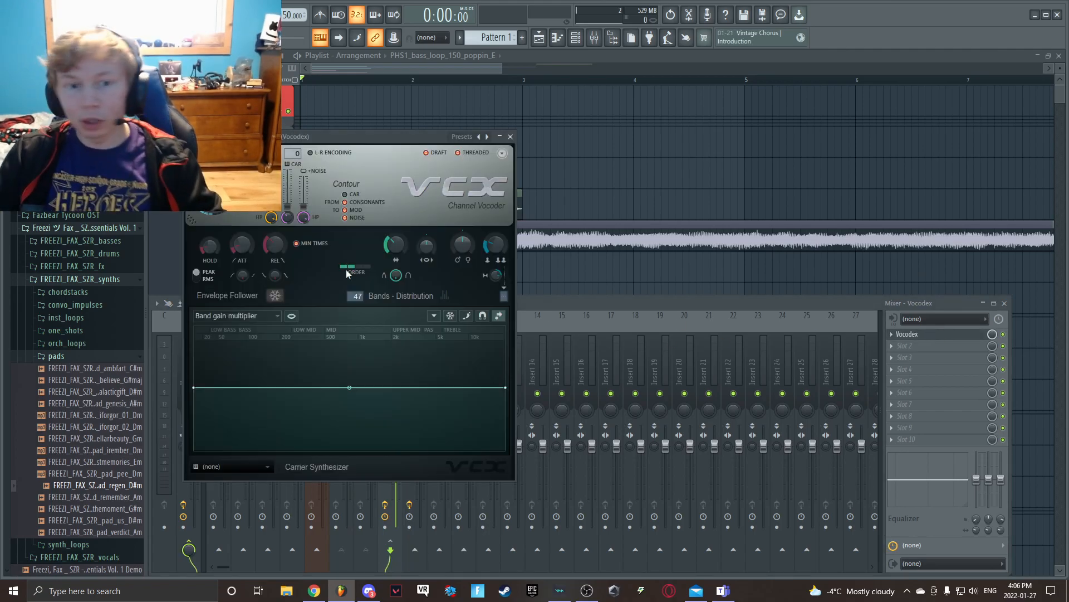
scroll(360, 110, down, 4)
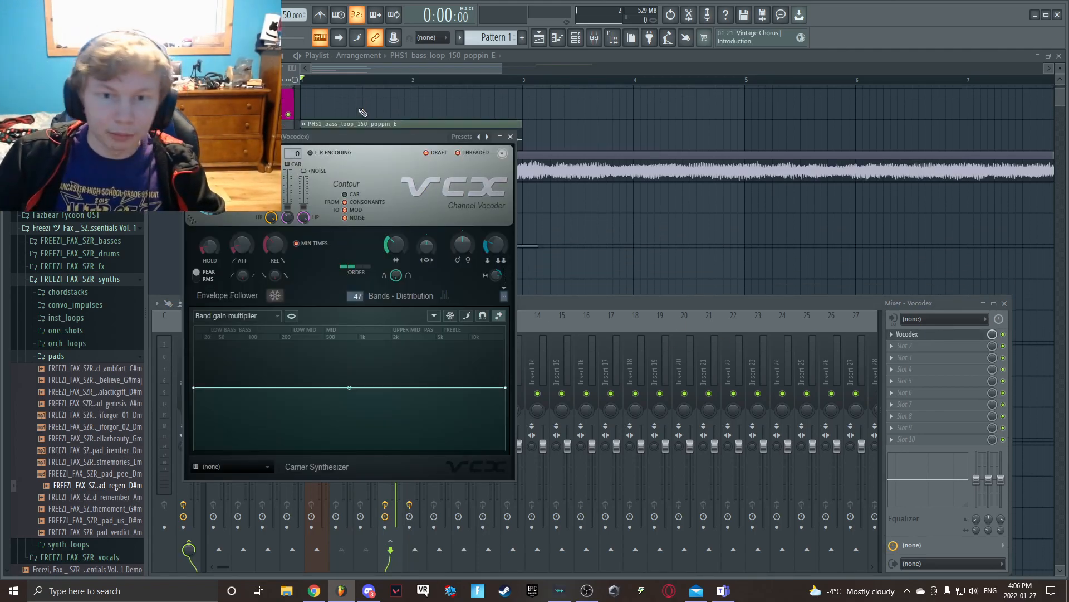
scroll(313, 134, up, 1)
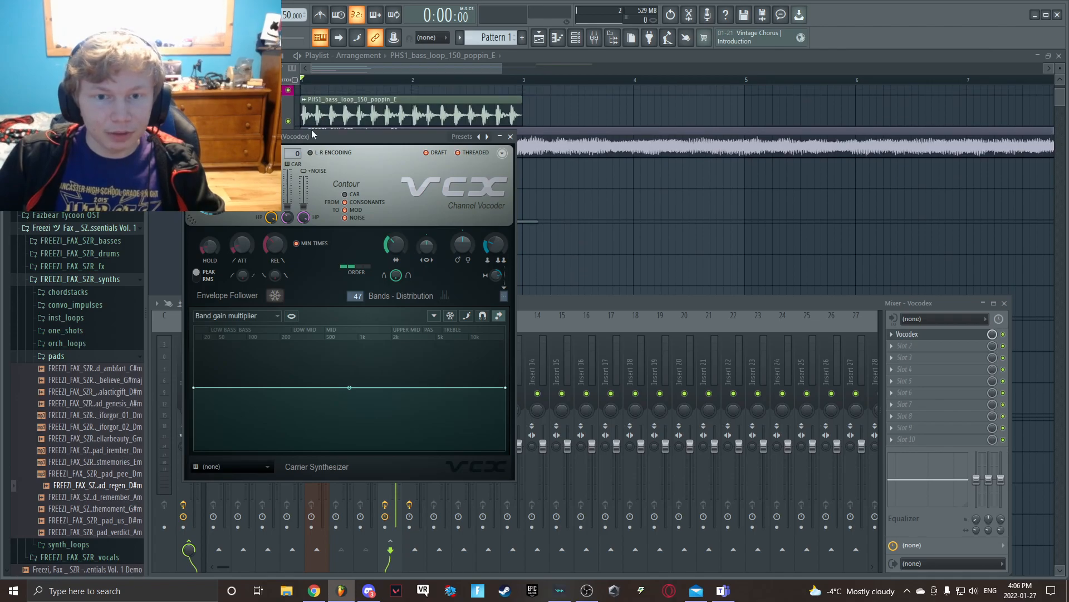
click(345, 113)
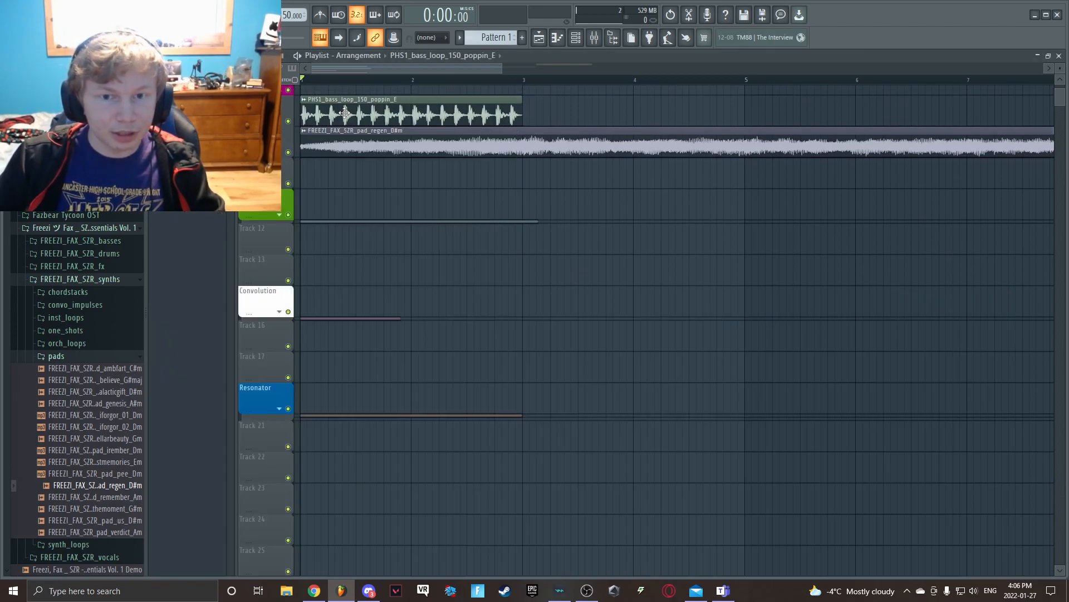
click(599, 43)
click(919, 335)
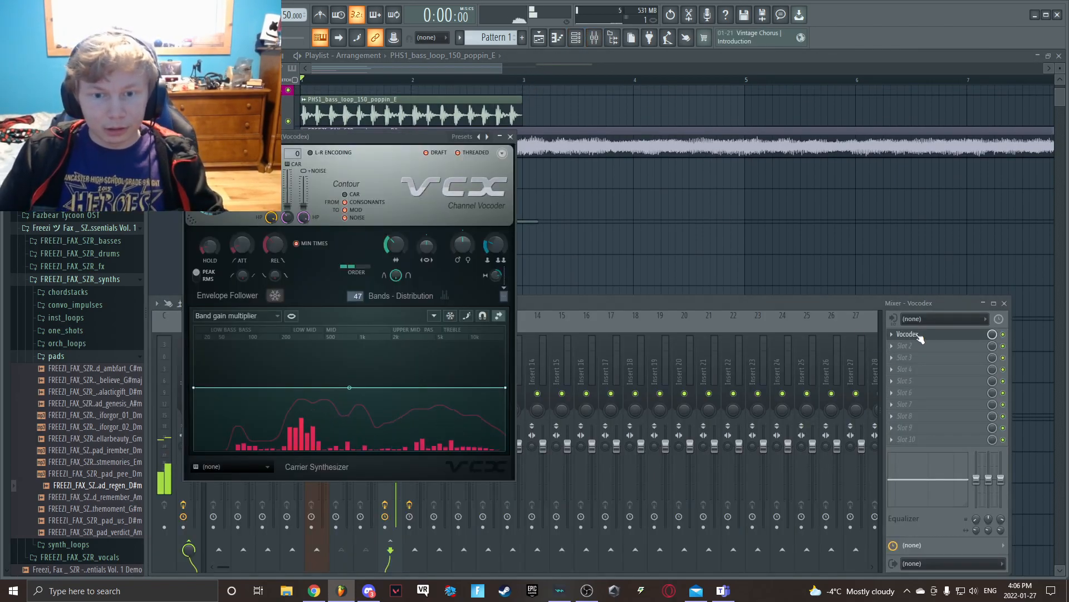
Reopen Vocodex from the mixer and set its modulator input to 1 and carrier input to 2.
click(549, 149)
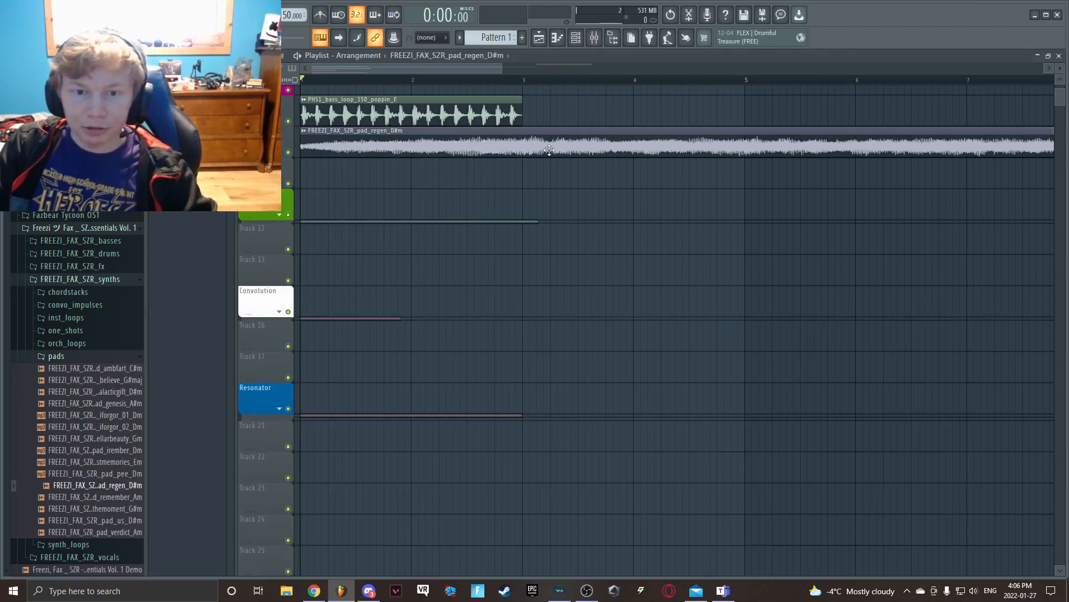
click(594, 44)
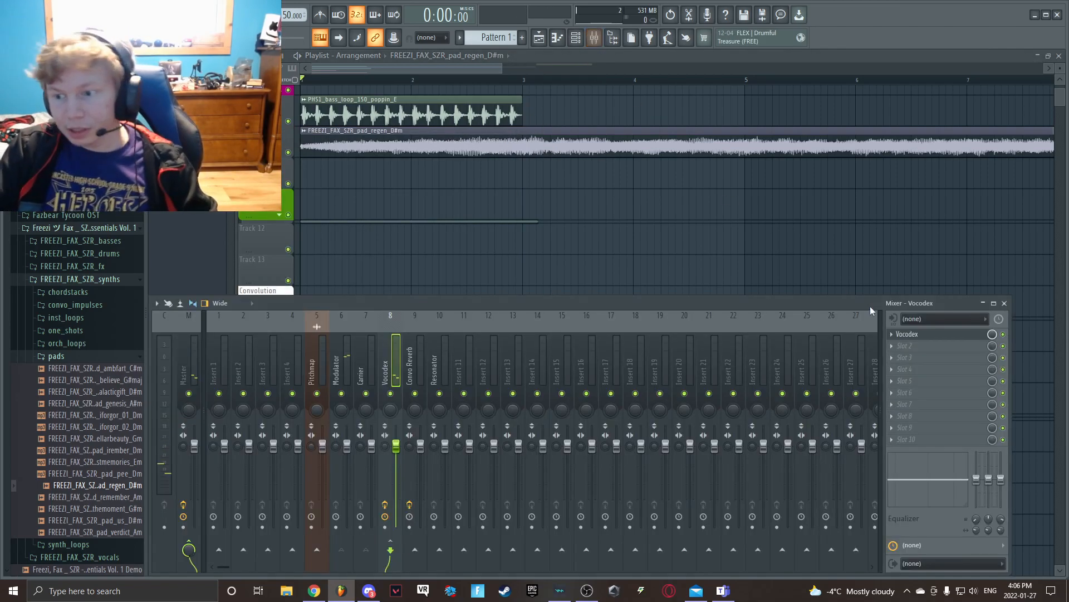
click(936, 335)
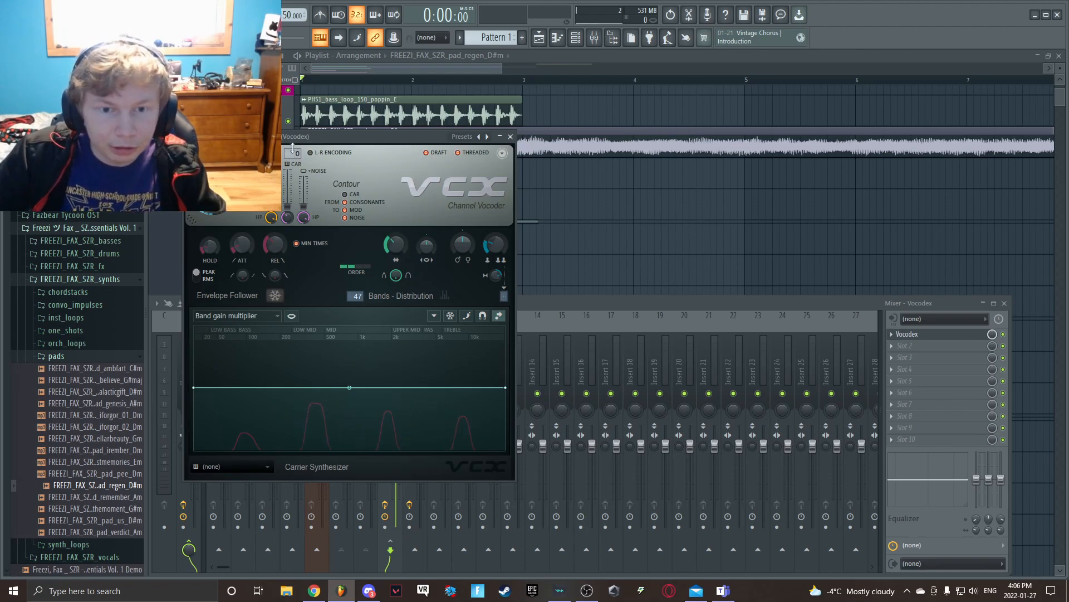
drag(295, 142, 514, 138)
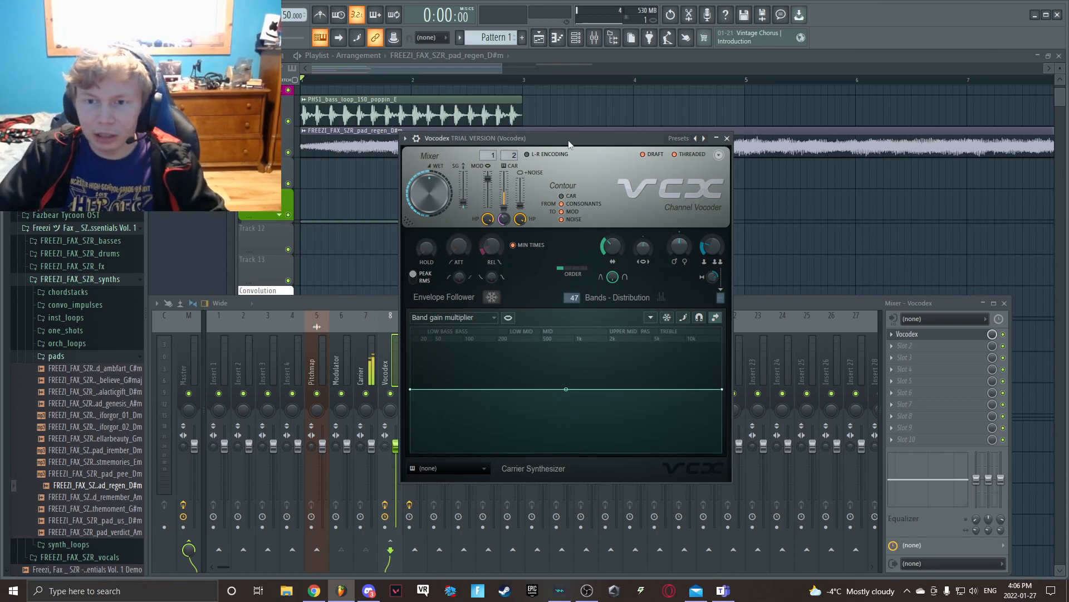
drag(569, 142, 579, 136)
click(737, 133)
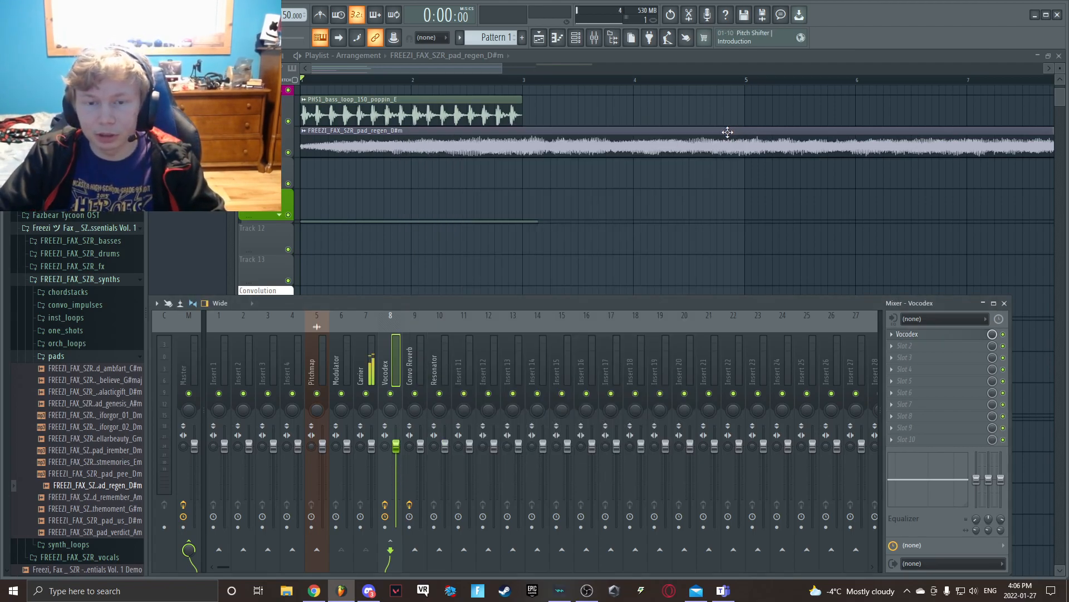
Solo the bass loop and pad tracks in the playlist and play them through the vocoder.
key(space)
key(F9)
scroll(290, 193, up, 2)
click(289, 183)
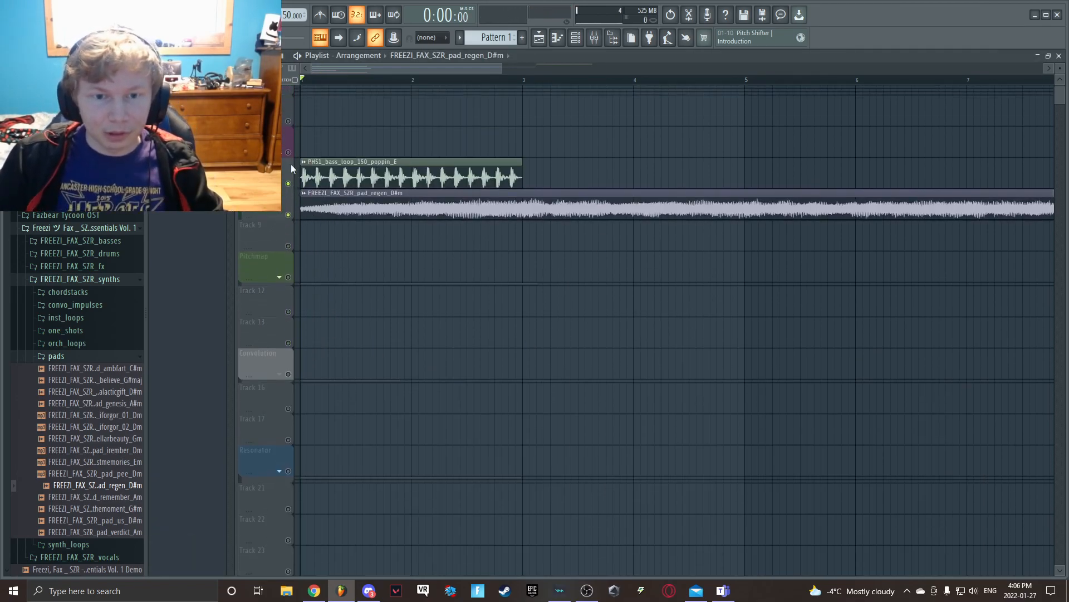
key(space)
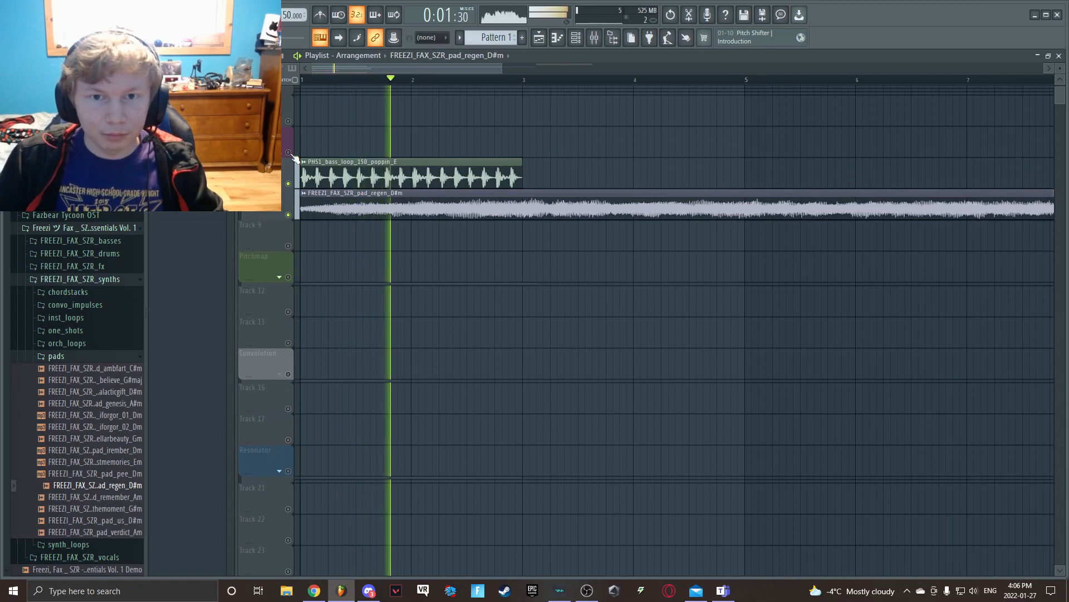
key(space)
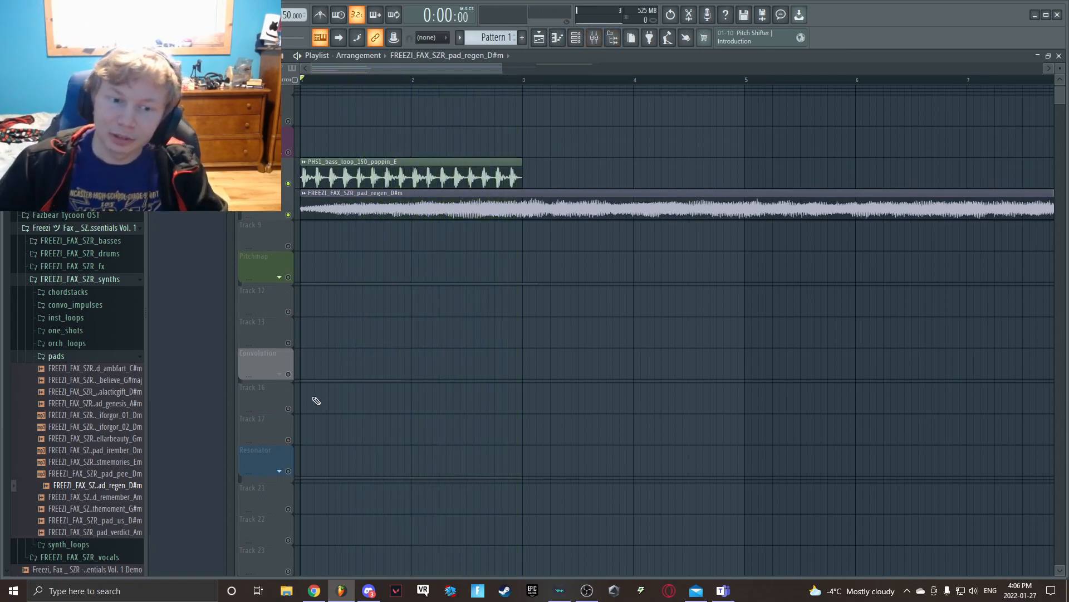
click(366, 592)
click(342, 596)
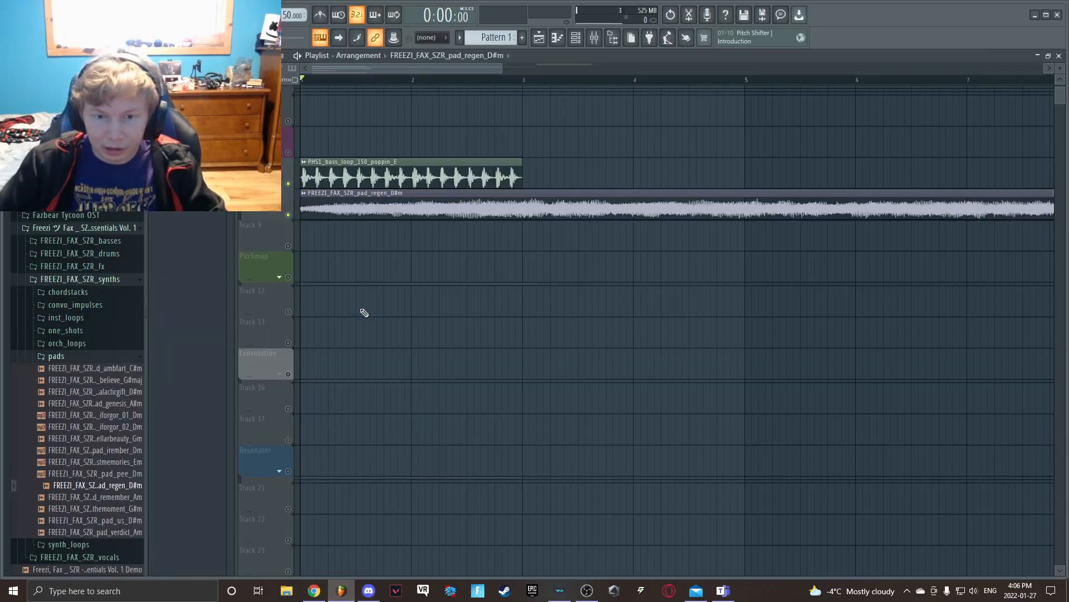
drag(501, 68, 517, 68)
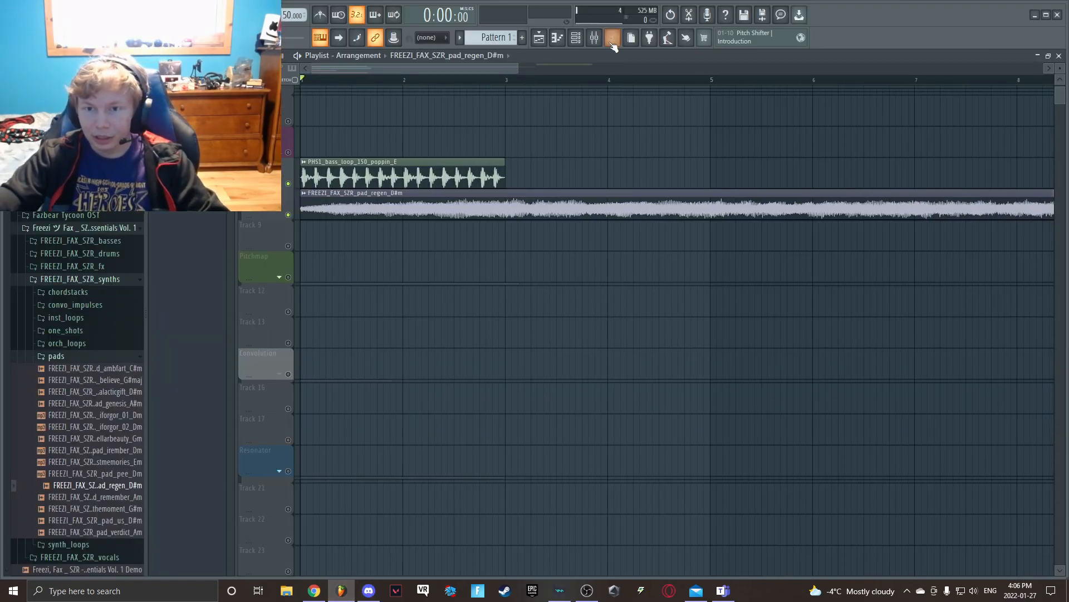
Add OTT after Vocodex on its mixer track, with about 65% depth, 961% time and 10.4 dB output gain.
click(594, 38)
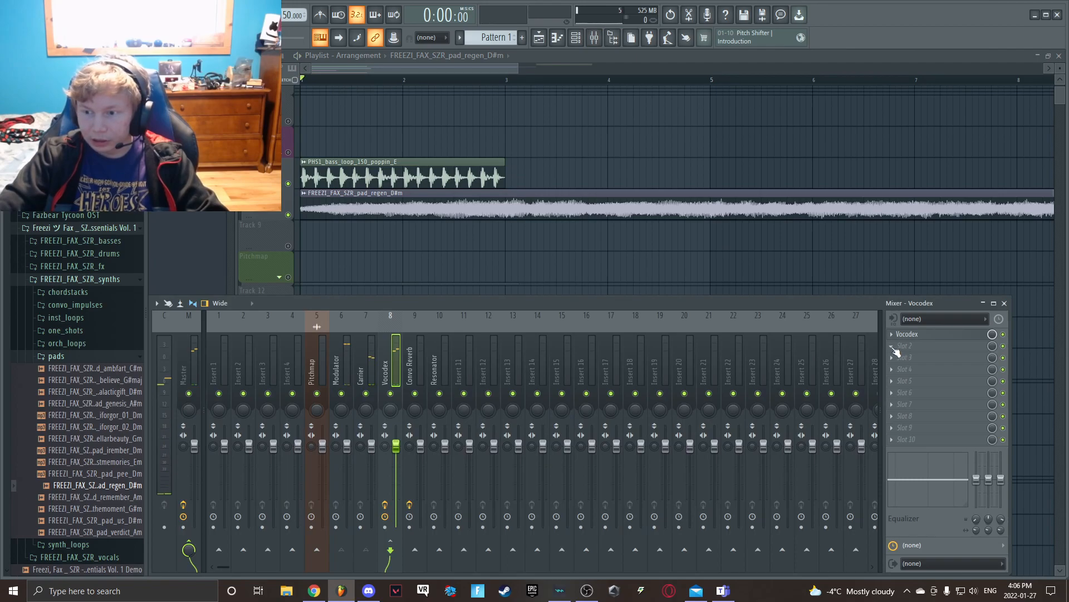
click(899, 346)
click(822, 30)
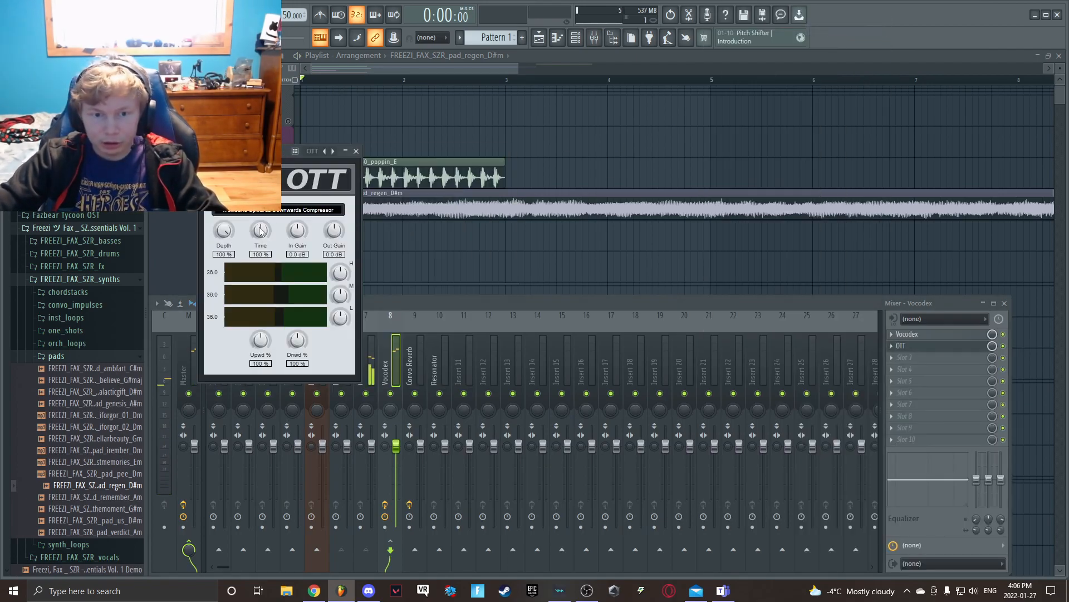
key(space)
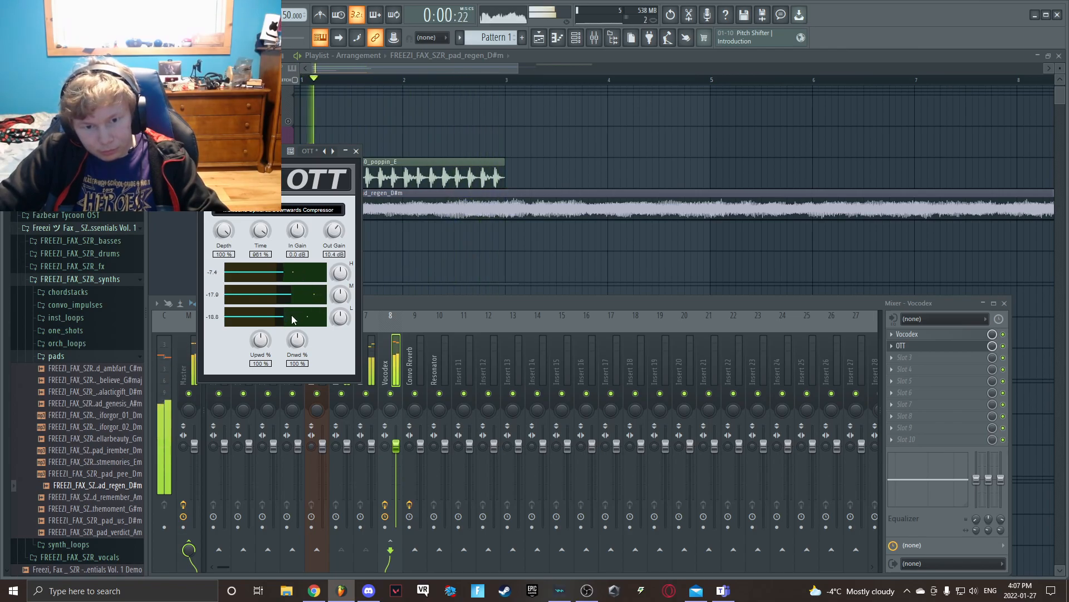
drag(225, 231, 227, 269)
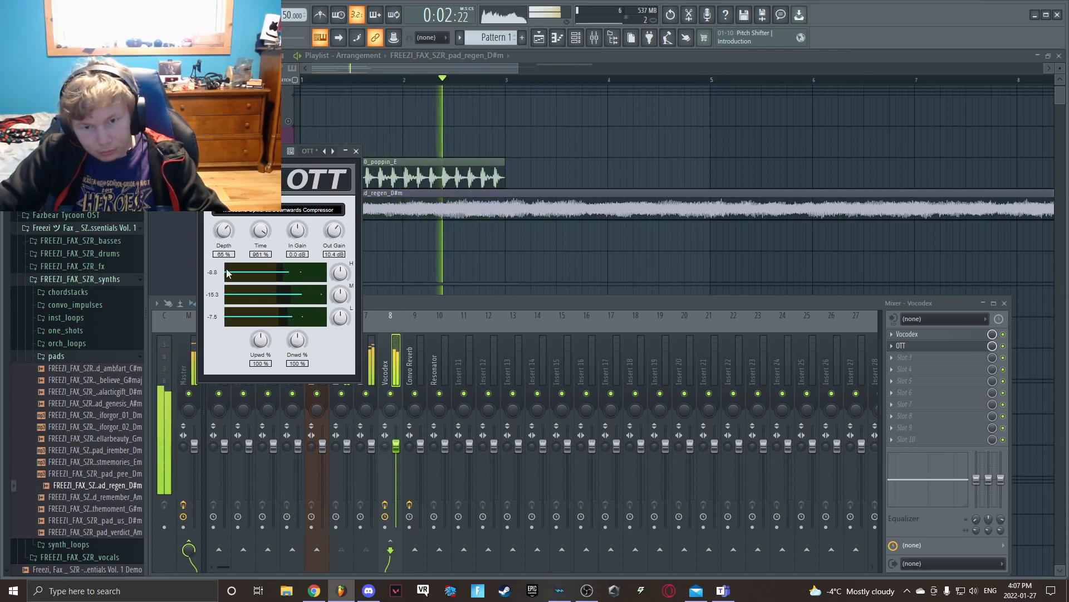
click(385, 295)
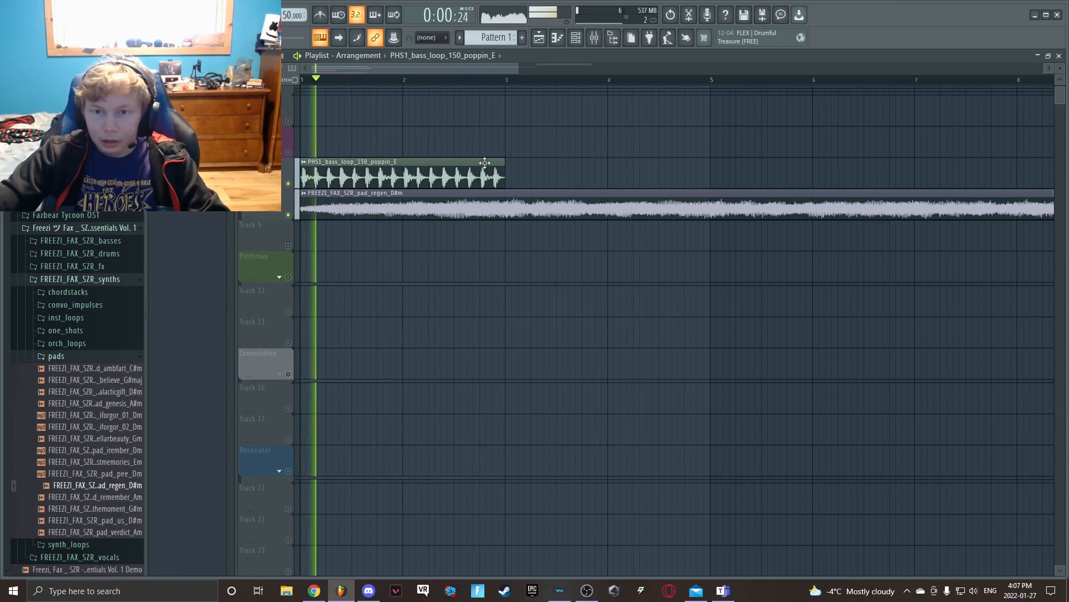
key(space)
Add Fruity Reeverb 2 to the Vocodex mixer track and move it down to slot 6.
key(F9)
click(914, 330)
mouse_move(905, 329)
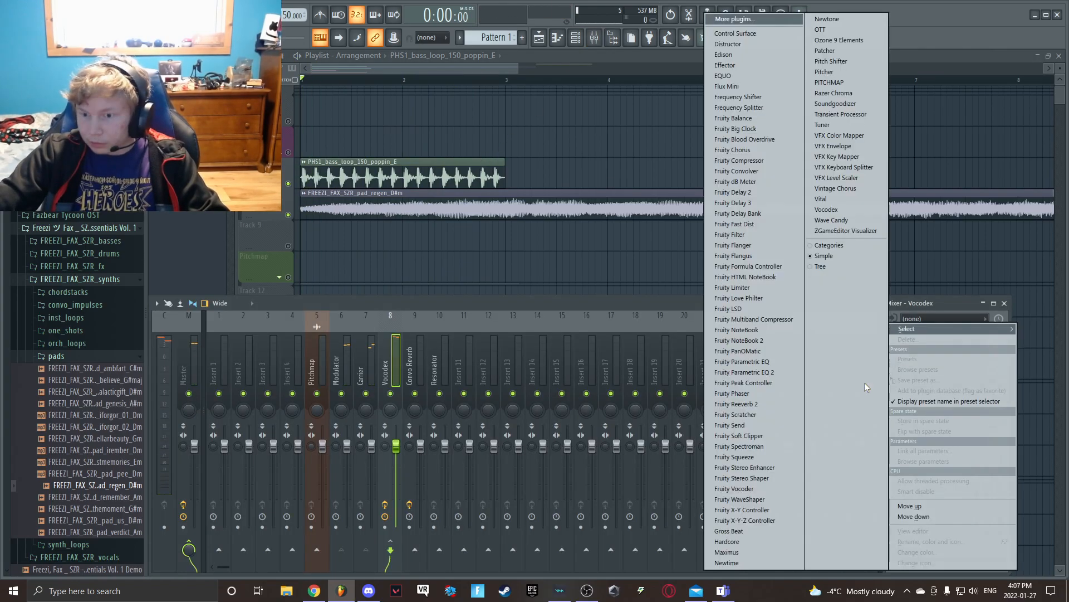
click(764, 403)
drag(924, 375, 922, 392)
Insert Fruity Parametric EQ 2 in slot 3 with the 40Hz cut preset and play the processed sound.
click(891, 357)
click(780, 372)
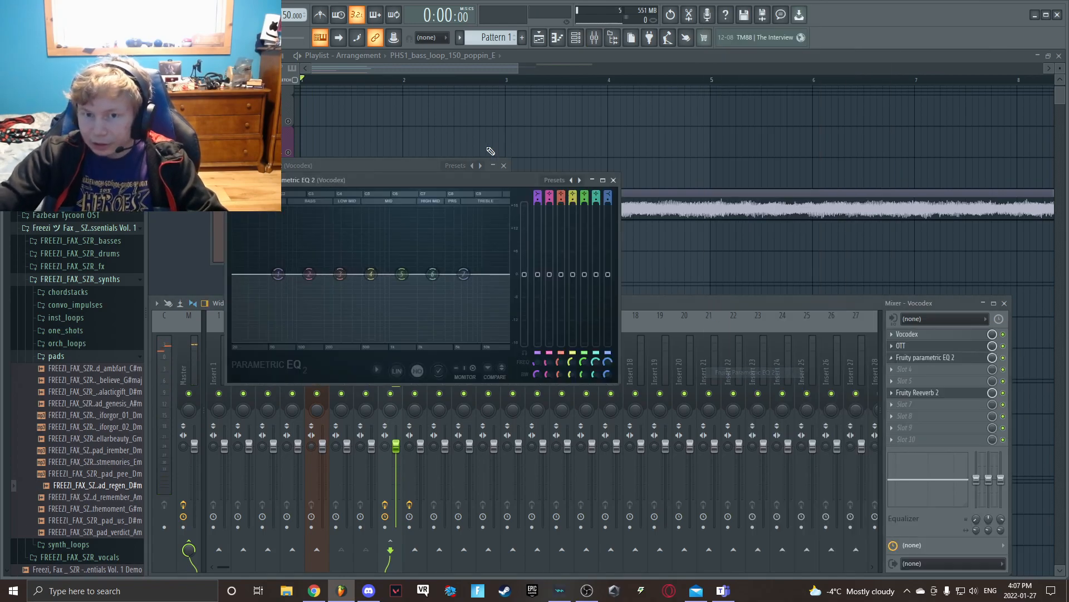
click(555, 180)
click(575, 249)
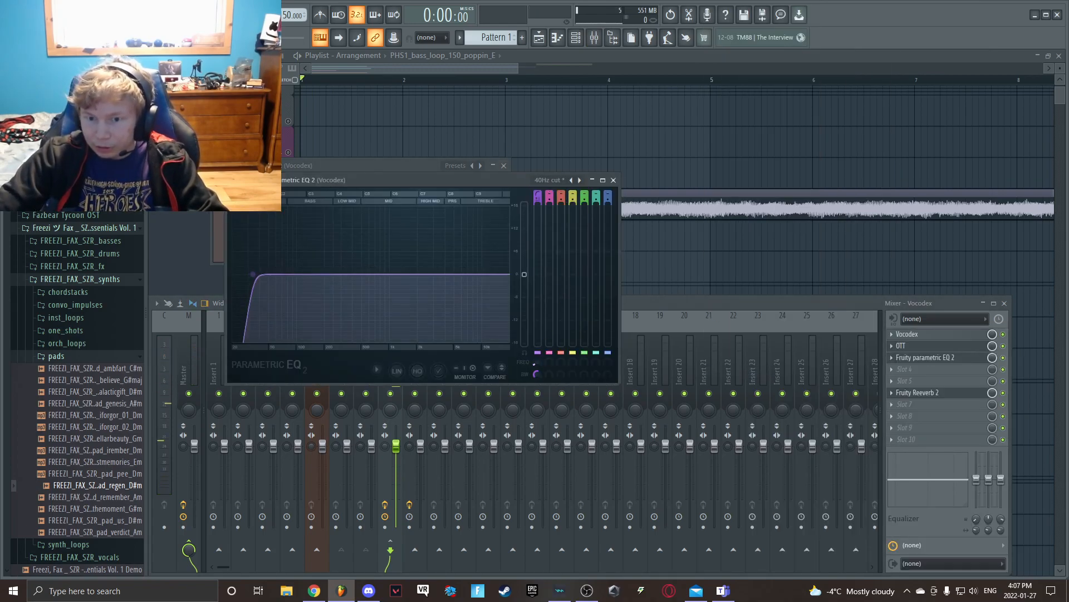
key(space)
click(649, 200)
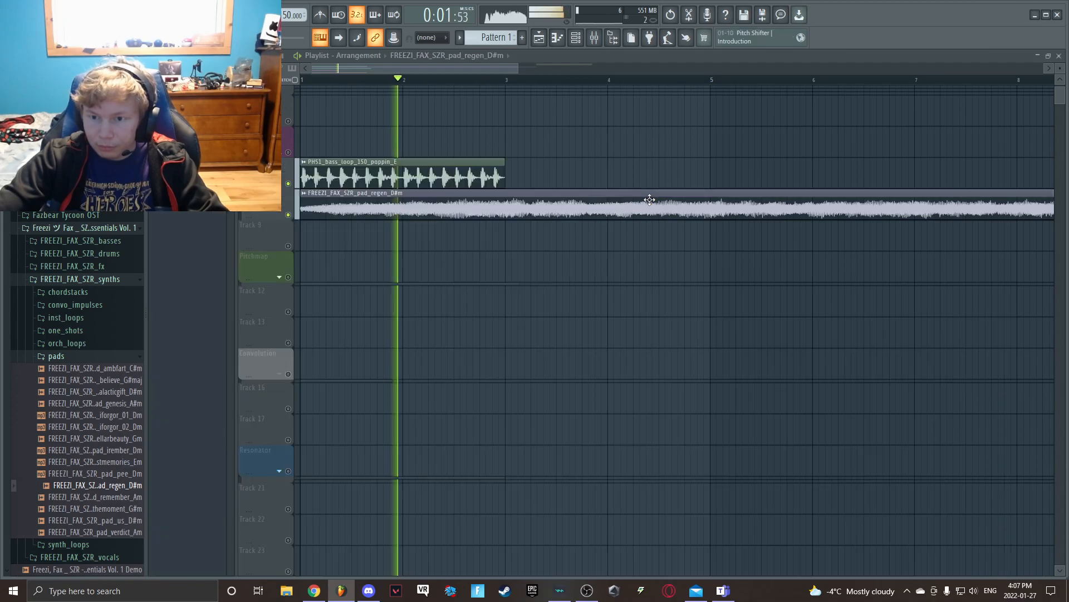
key(space)
Place a second copy of the bass loop directly after the first, spanning bars 3 to 5.
click(465, 170)
drag(506, 179, 710, 178)
click(505, 81)
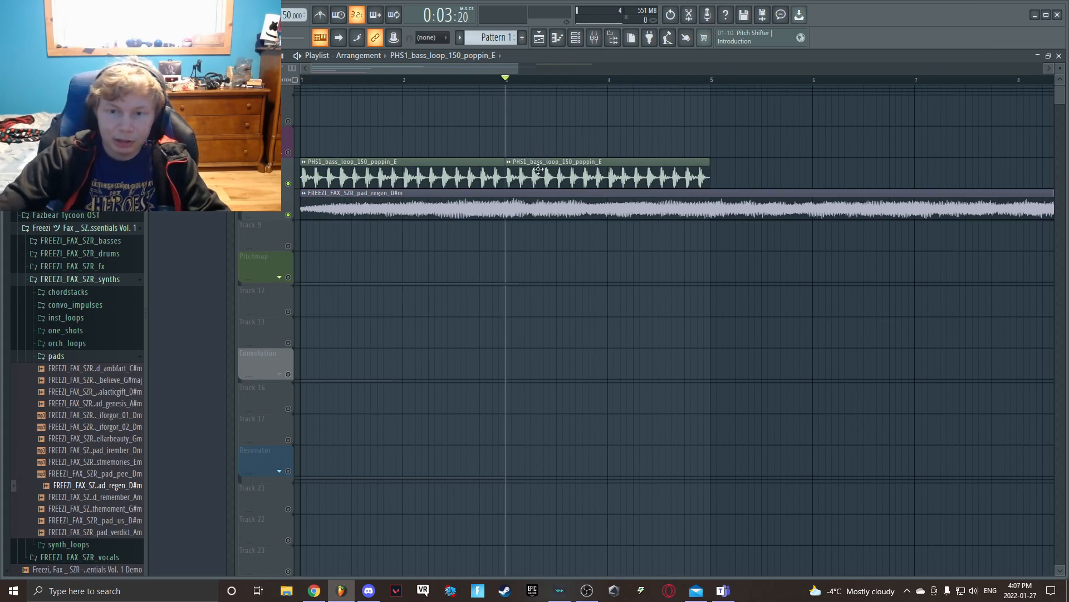
scroll(538, 289, up, 1)
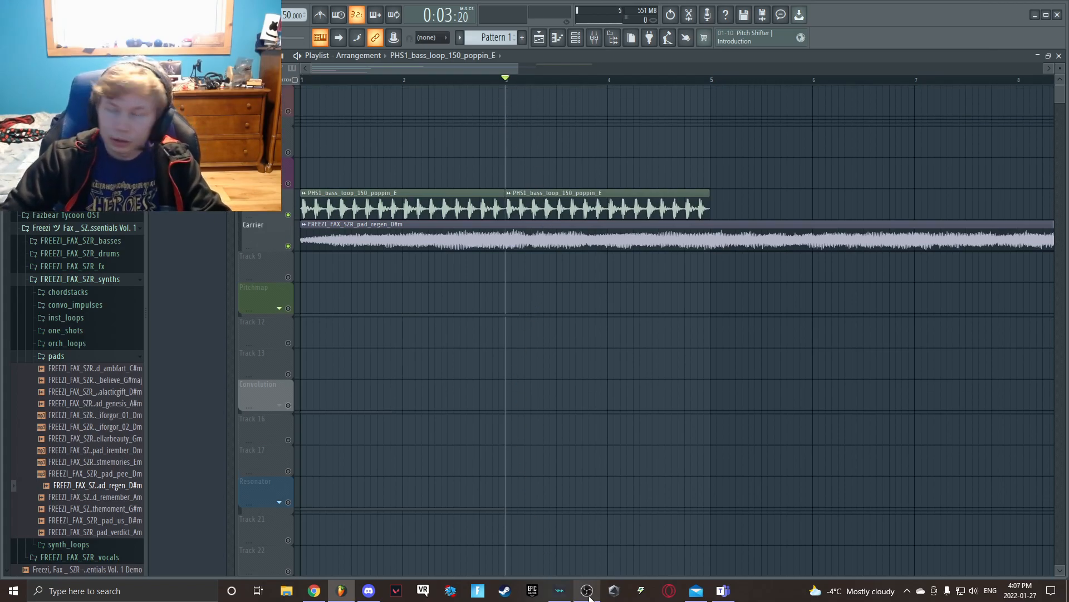
mouse_move(587, 594)
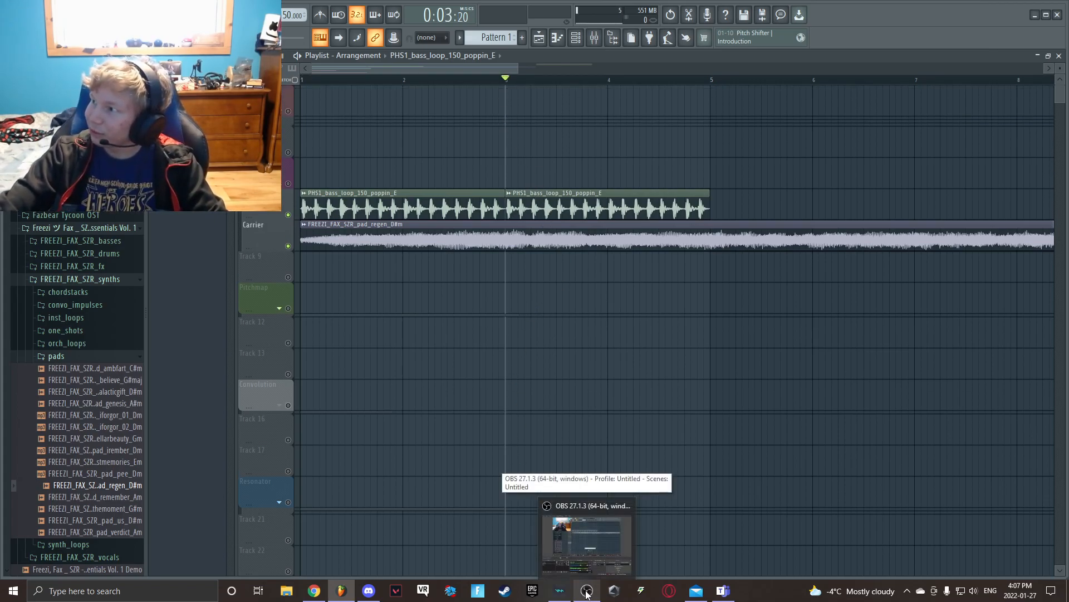
Play the extended arrangement from the start.
drag(389, 81, 279, 82)
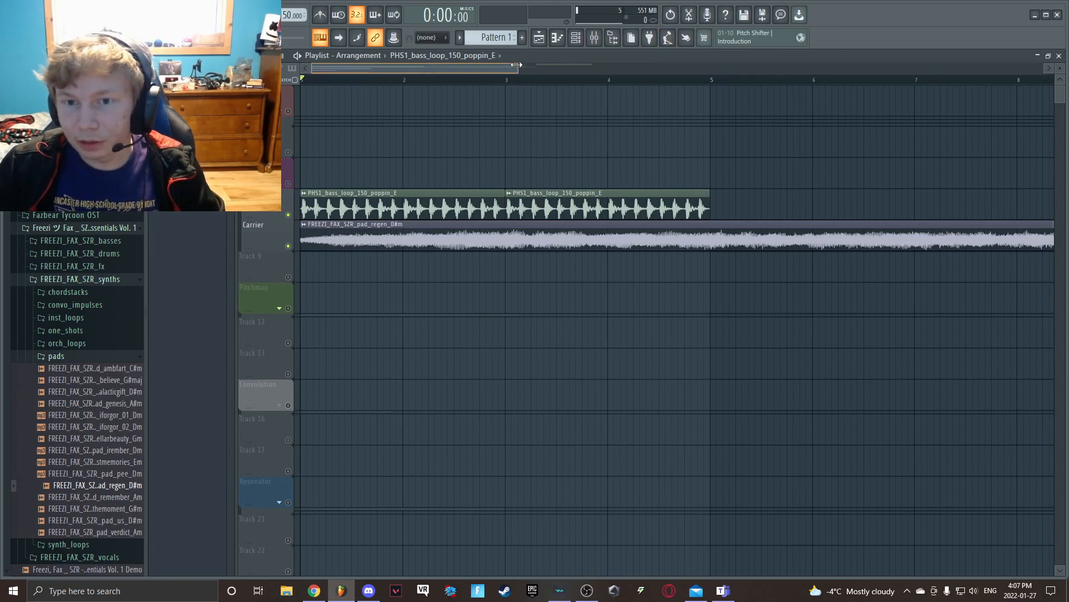
drag(517, 65, 504, 78)
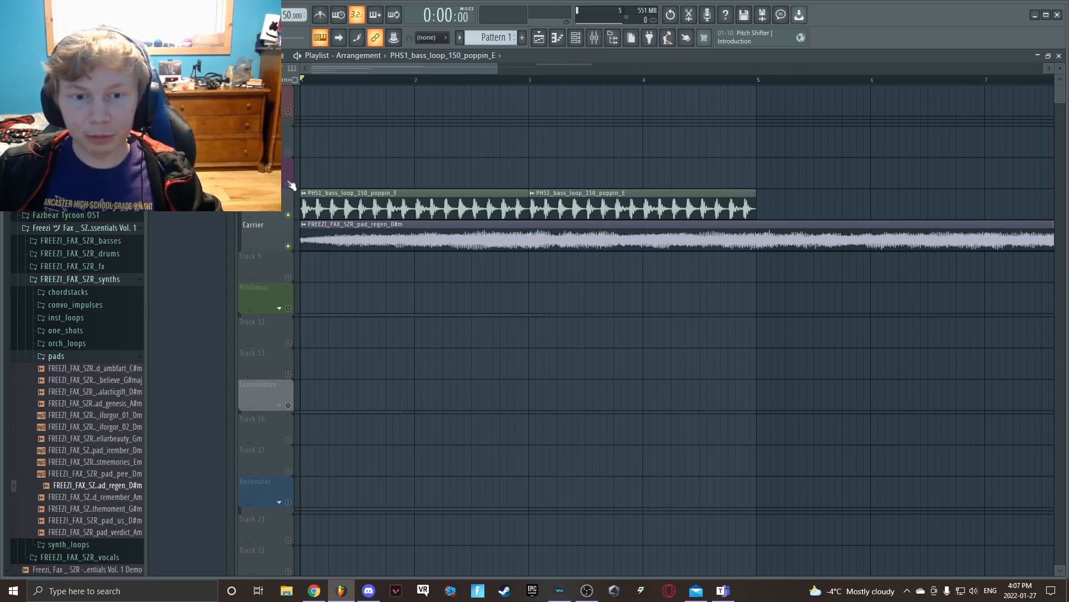
key(space)
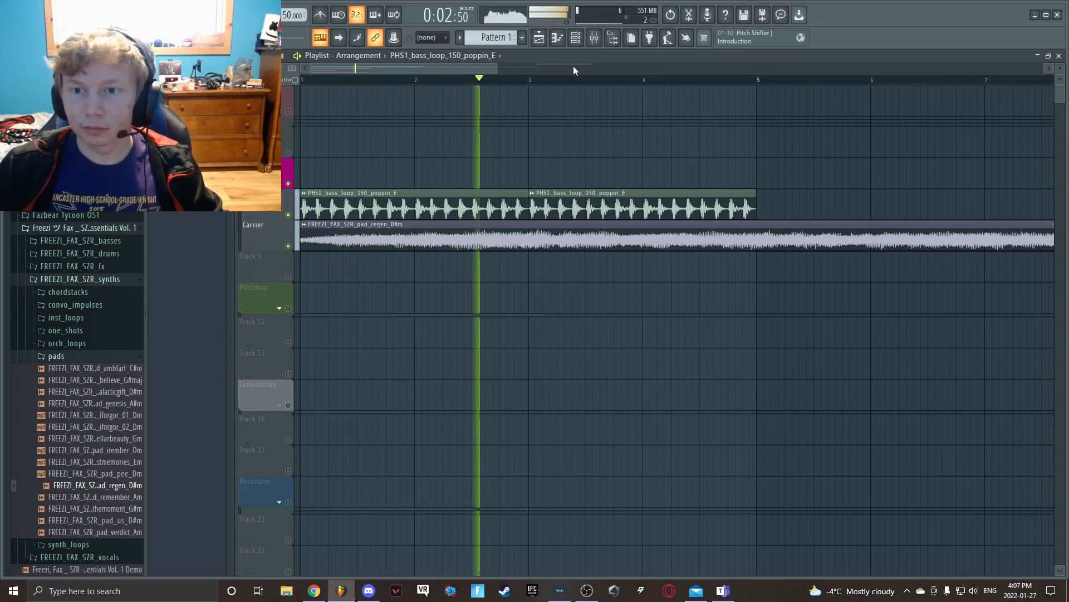
Open Vocodex again and raise its band filter order to 4 while auditioning the sound.
click(594, 38)
key(space)
click(893, 330)
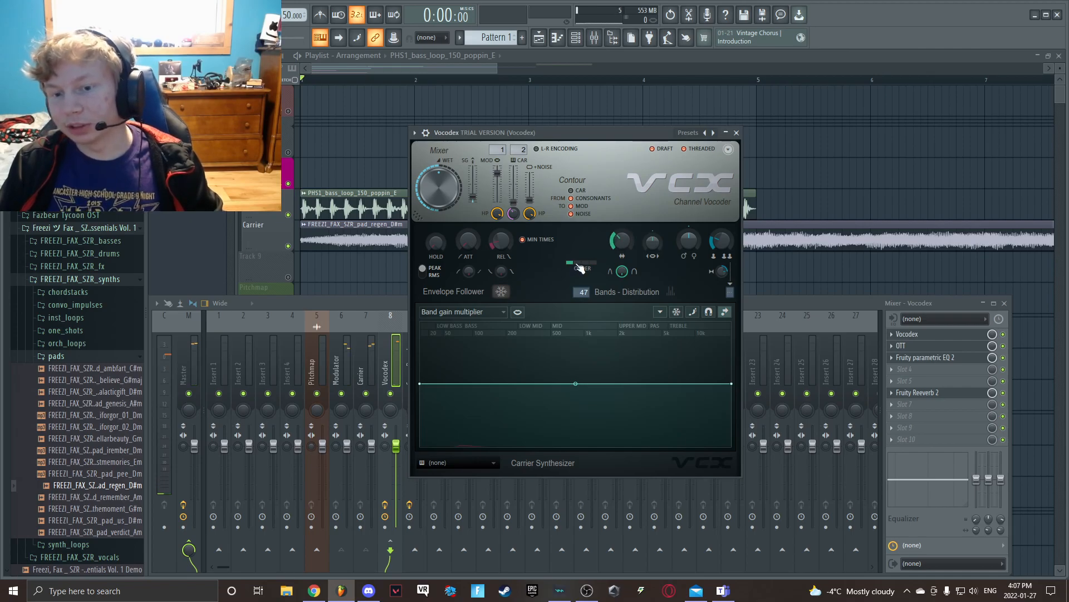
key(space)
drag(581, 267, 600, 268)
key(space)
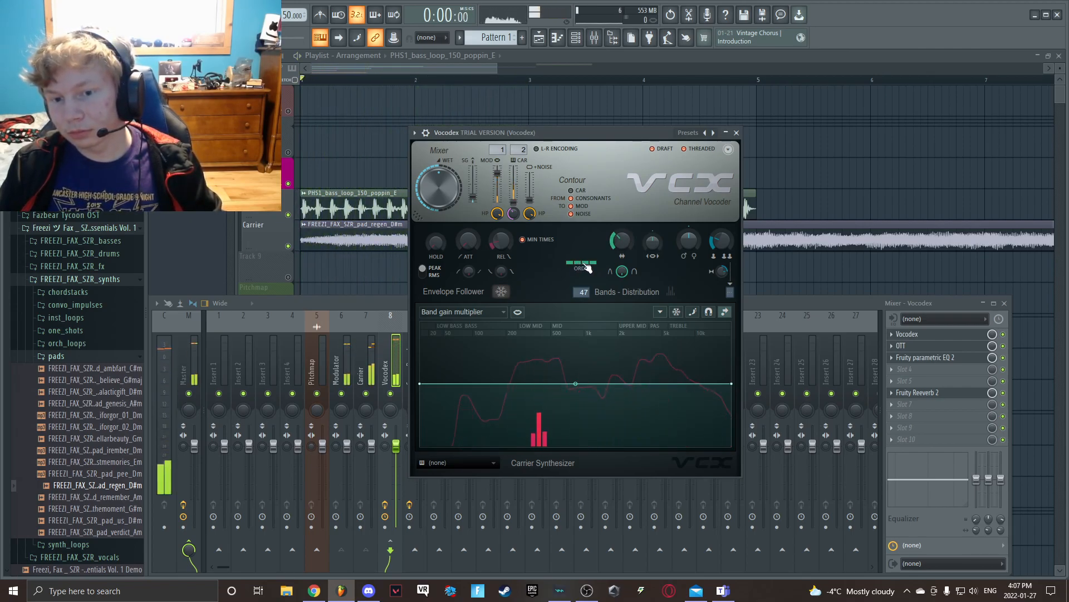
Lengthen the Vocodex envelope release during playback and try a slower attack before returning it to minimum.
key(space)
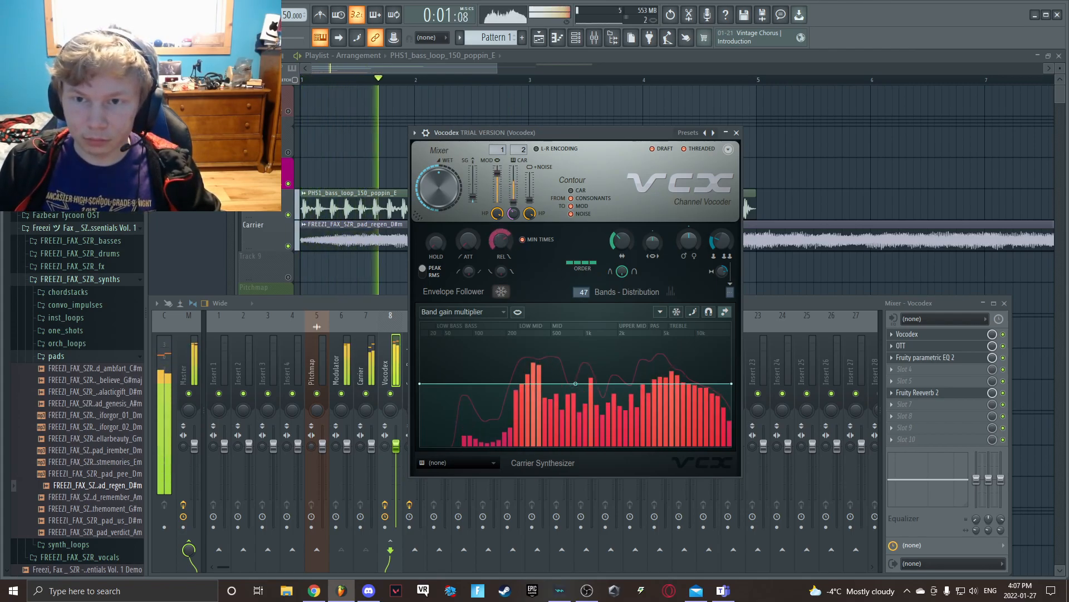
drag(468, 241, 468, 223)
key(space)
key(space)
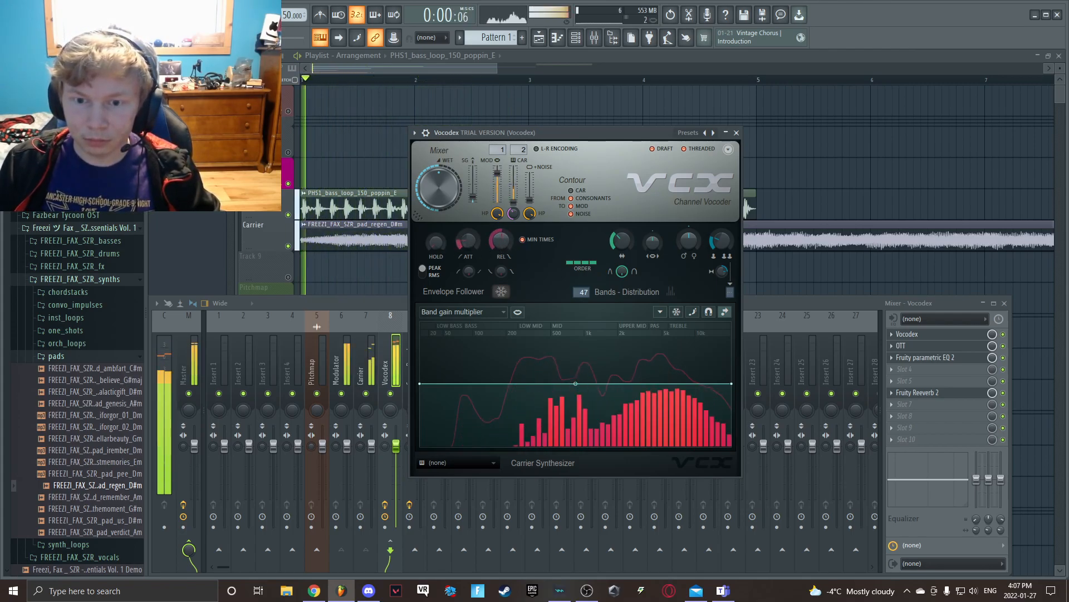
drag(468, 241, 468, 267)
key(space)
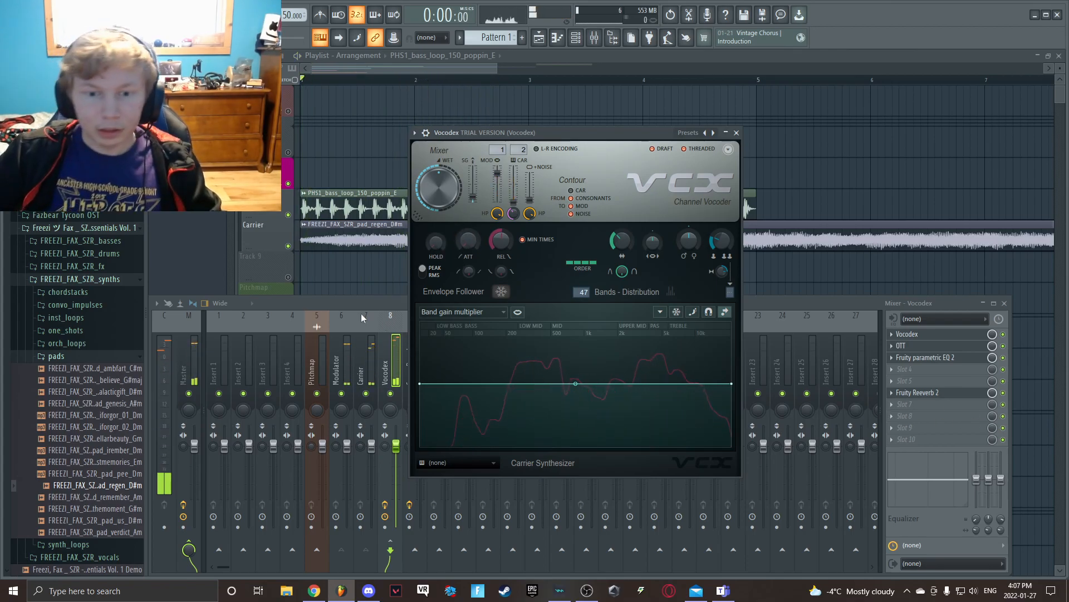
Close the plugin and mixer windows, then solo and expand the Pitchmap track group in the playlist.
click(365, 307)
key(F12)
click(278, 308)
scroll(288, 212, down, 1)
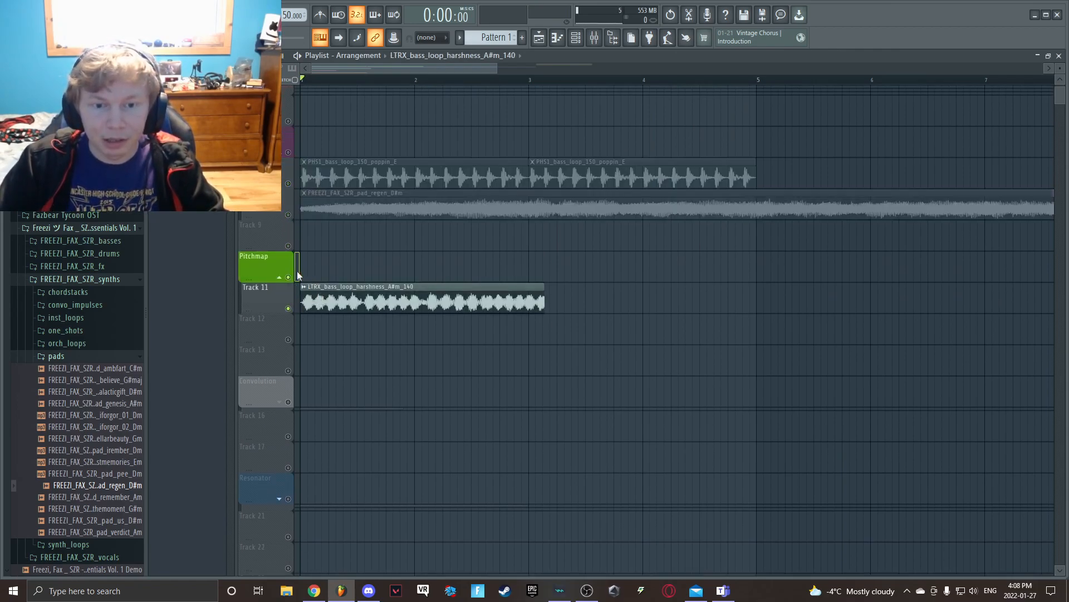
Load the PITCHMAP plugin into the first effect slot of the Pitchmap mixer track.
click(595, 37)
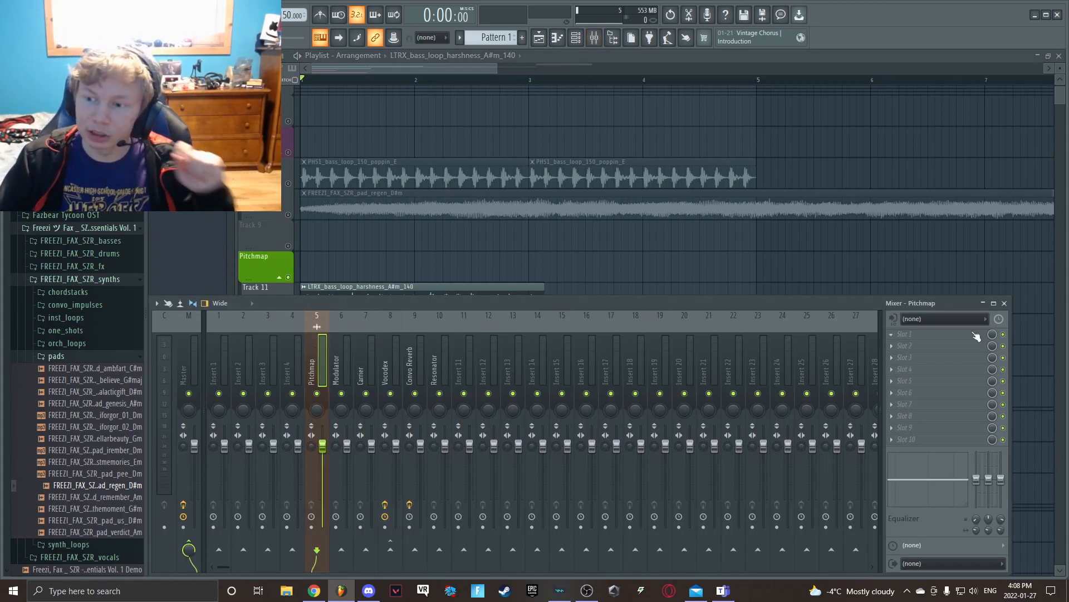
scroll(688, 204, down, 3)
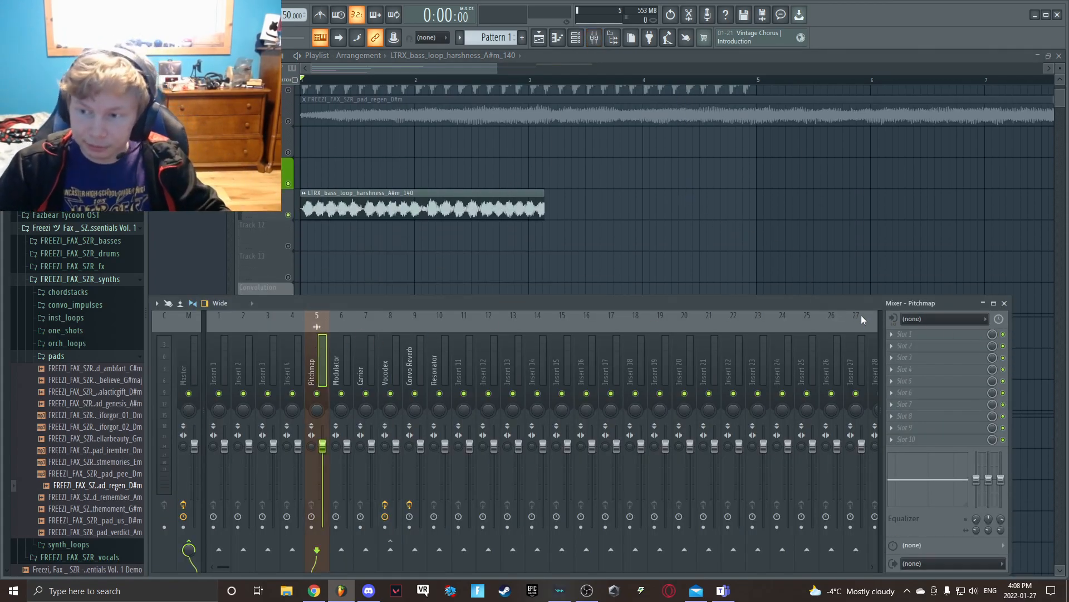
click(891, 337)
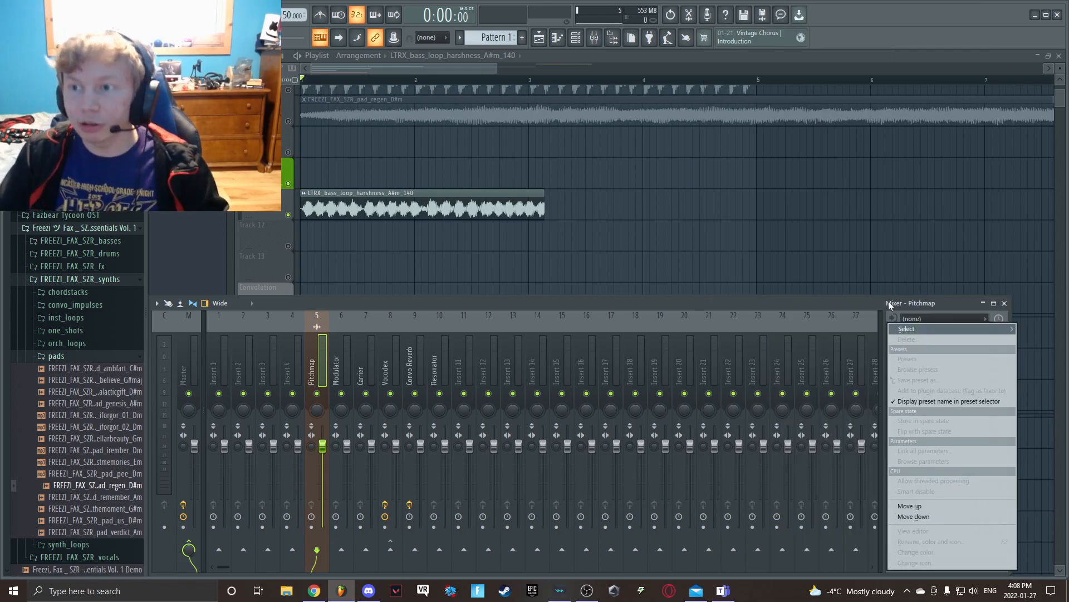
click(829, 82)
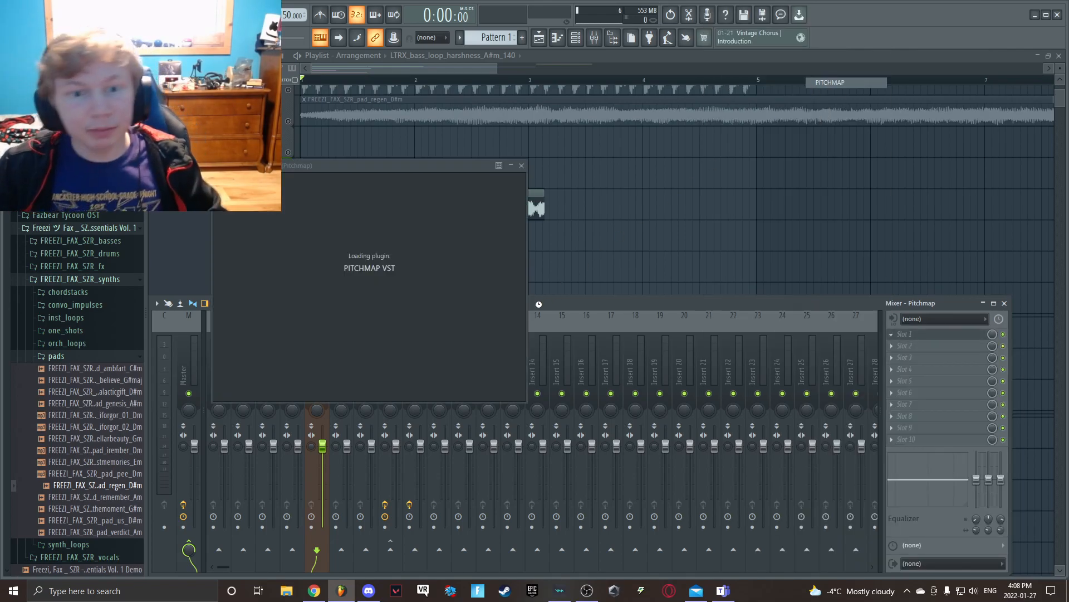
Reopen the PITCHMAP plugin from the mixer and move its window up so the effect slots stay accessible.
drag(481, 161, 587, 235)
scroll(489, 198, down, 3)
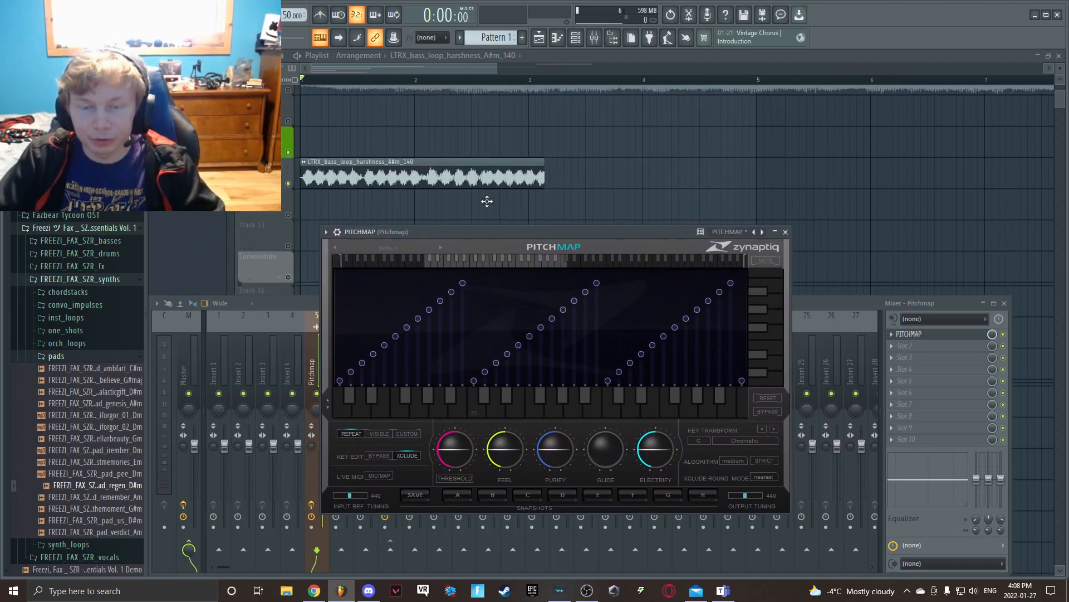
click(468, 153)
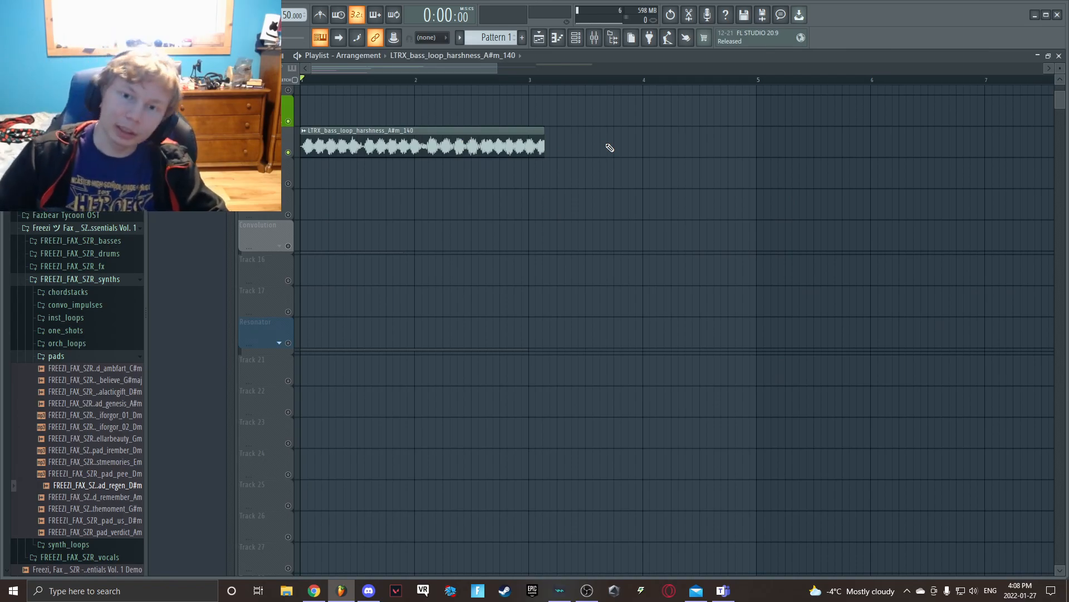
scroll(598, 140, up, 4)
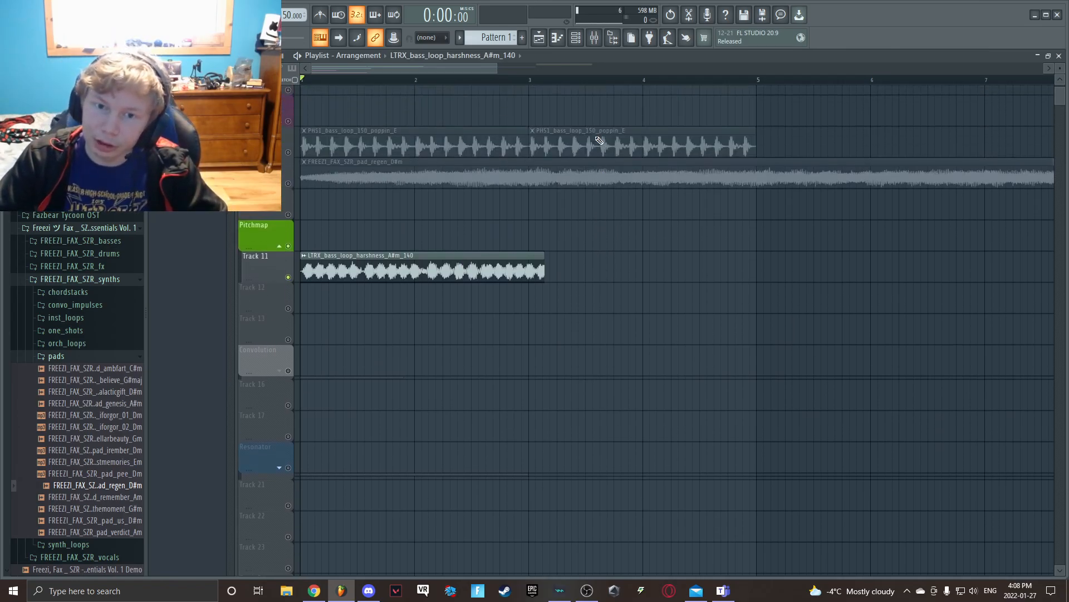
click(594, 38)
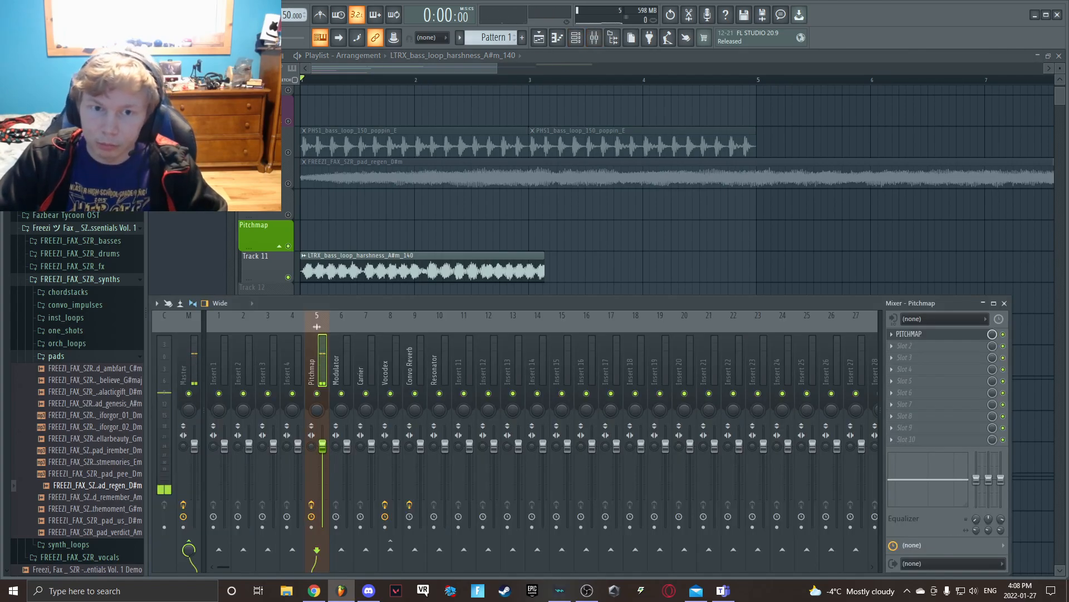
click(915, 337)
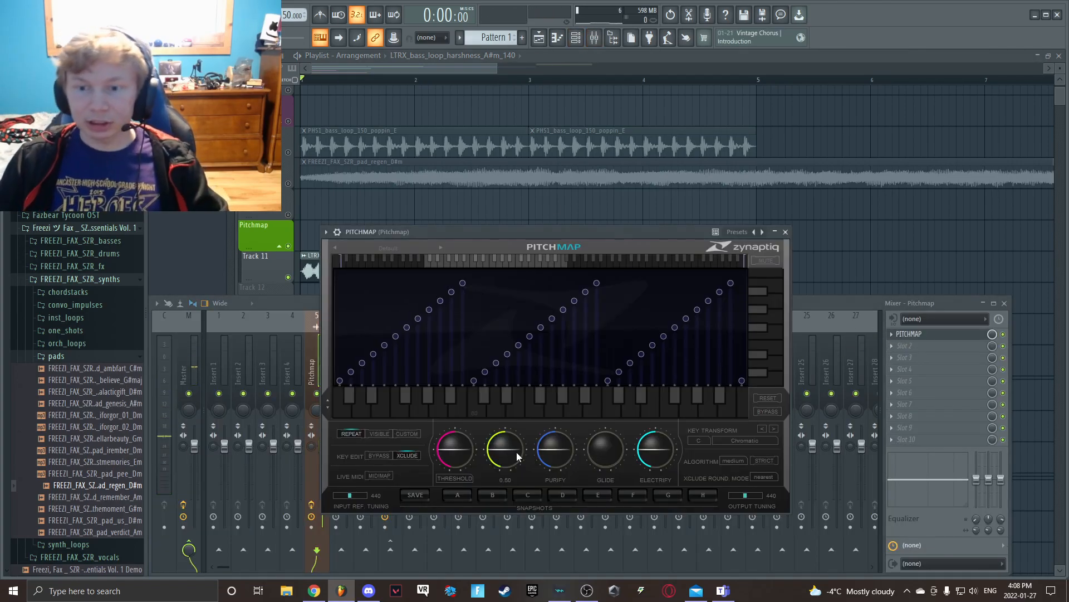
drag(545, 235, 488, 94)
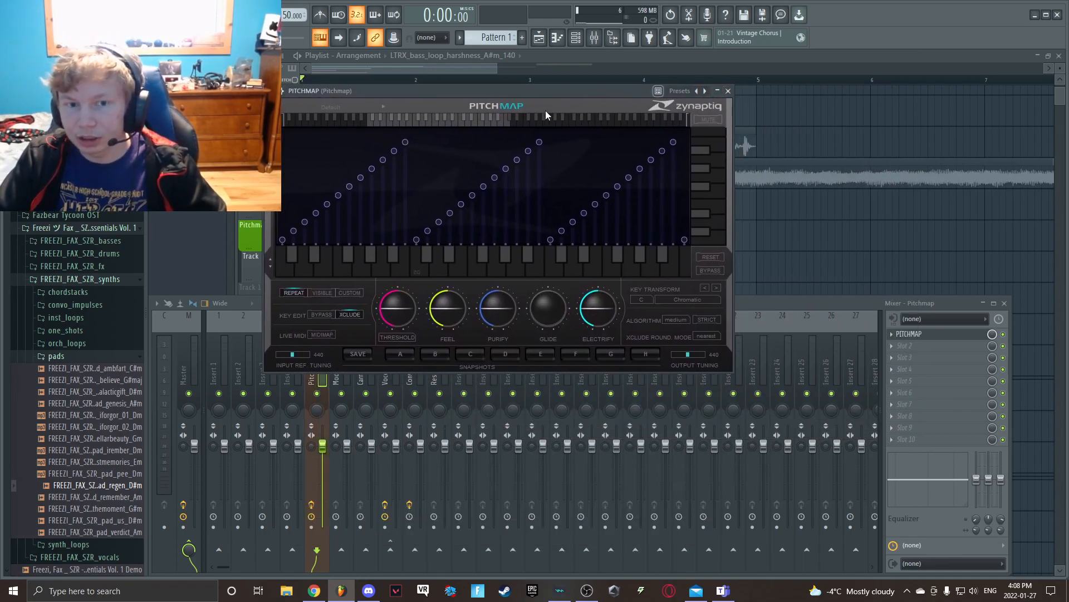
double_click(482, 92)
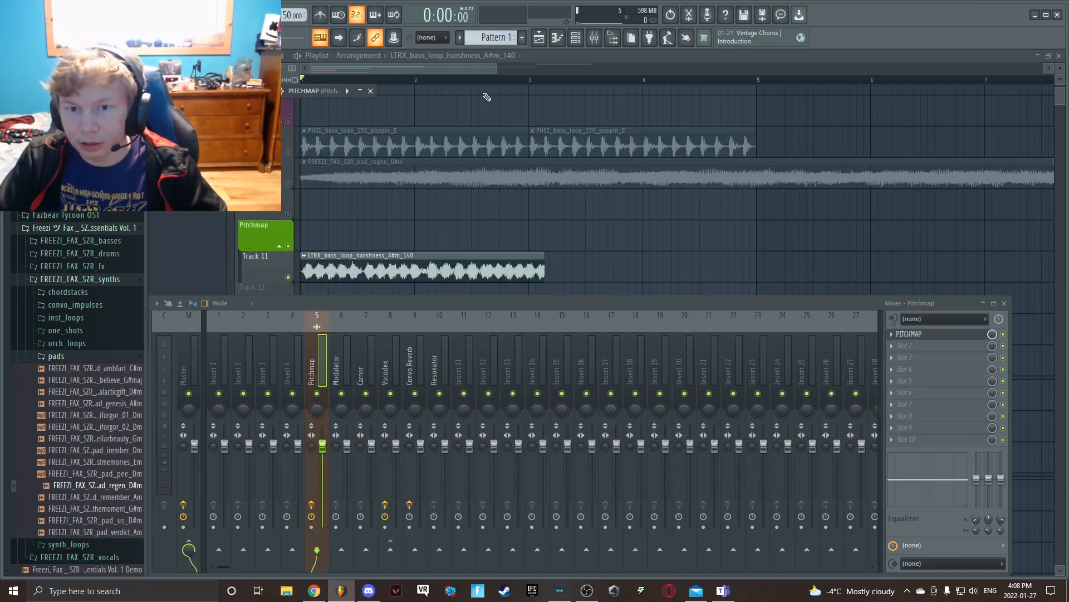
double_click(327, 91)
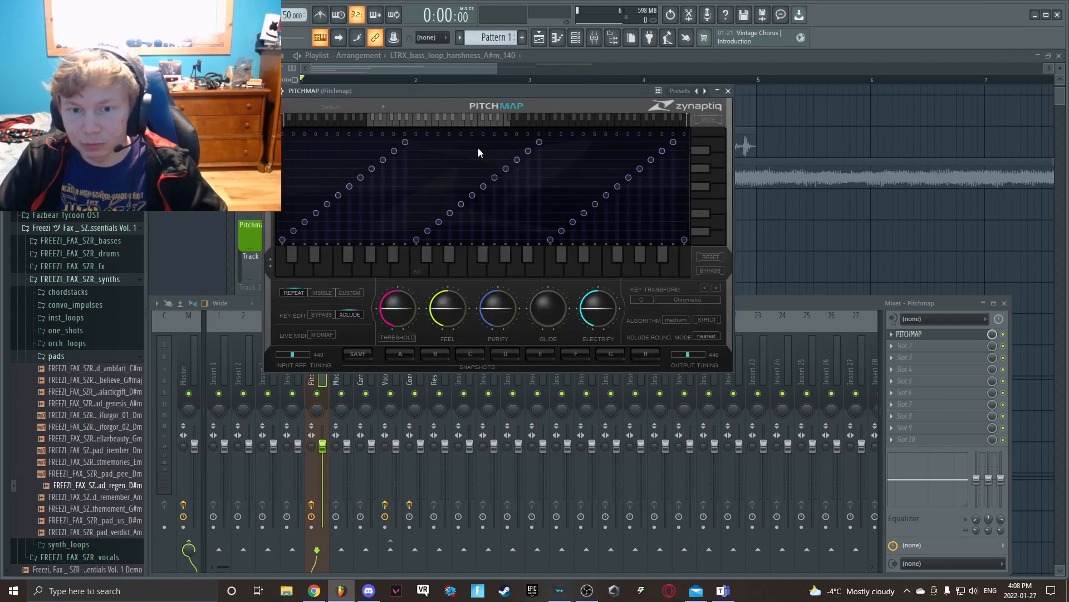
Set PITCHMAP's key transform to A#/Bb with the Pentatonic Minor scale.
click(643, 299)
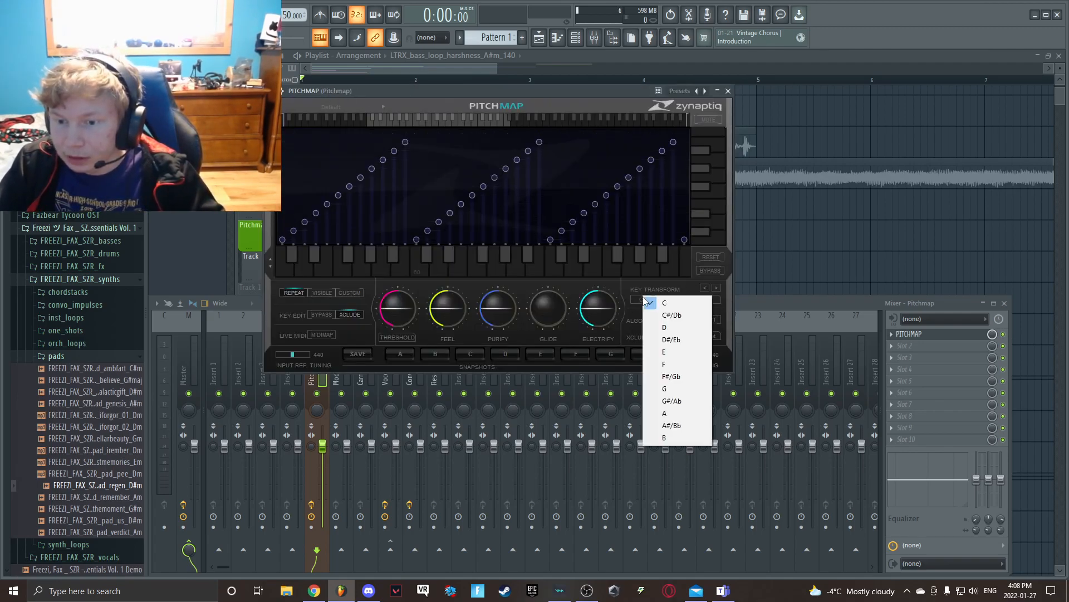
click(673, 426)
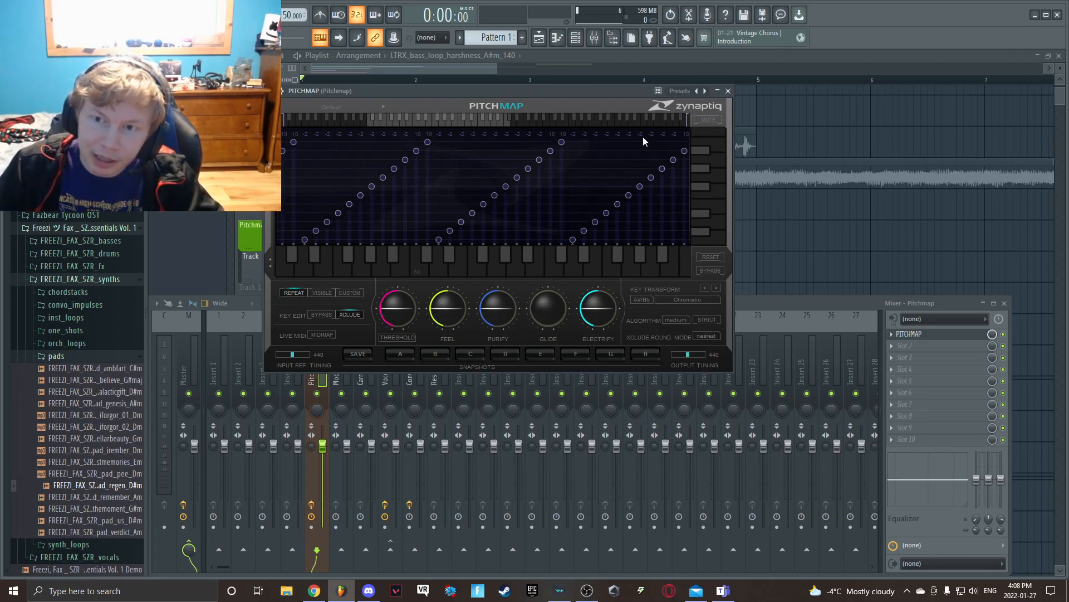
click(690, 300)
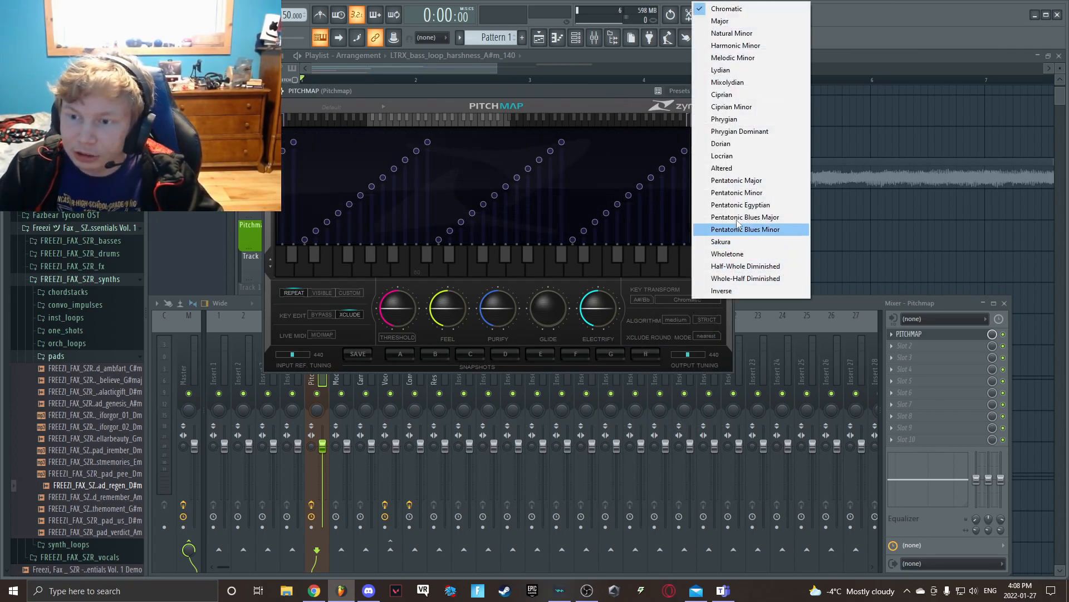
click(747, 194)
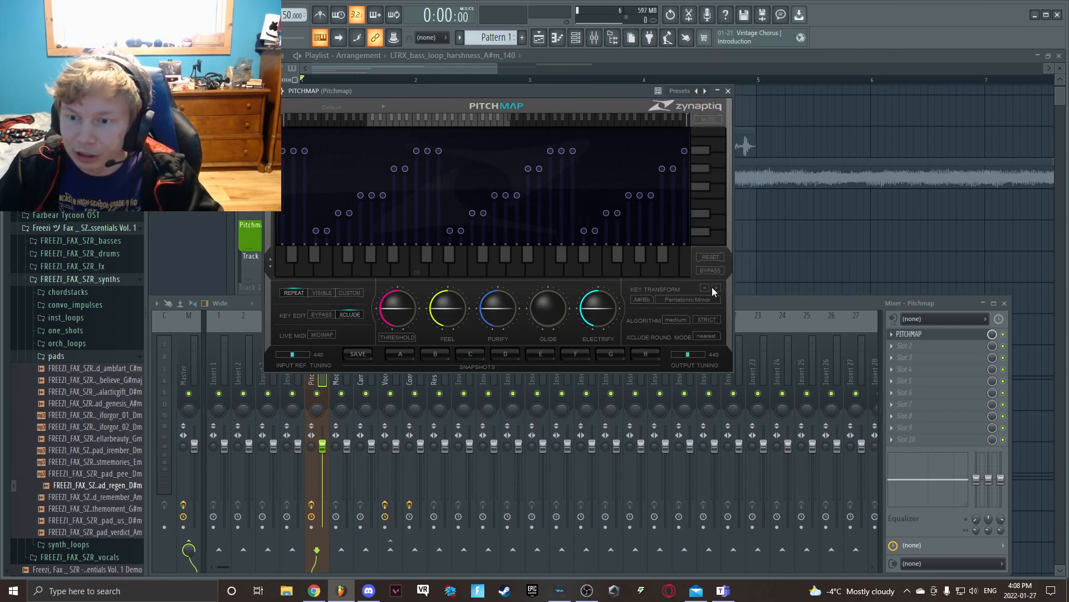
Raise PITCHMAP's Purify to about 0.9 while auditioning the loop, and shift the key transform mapping down two steps.
key(q)
mouse_move(499, 307)
mouse_down()
mouse_move(499, 277)
mouse_move(500, 314)
mouse_up()
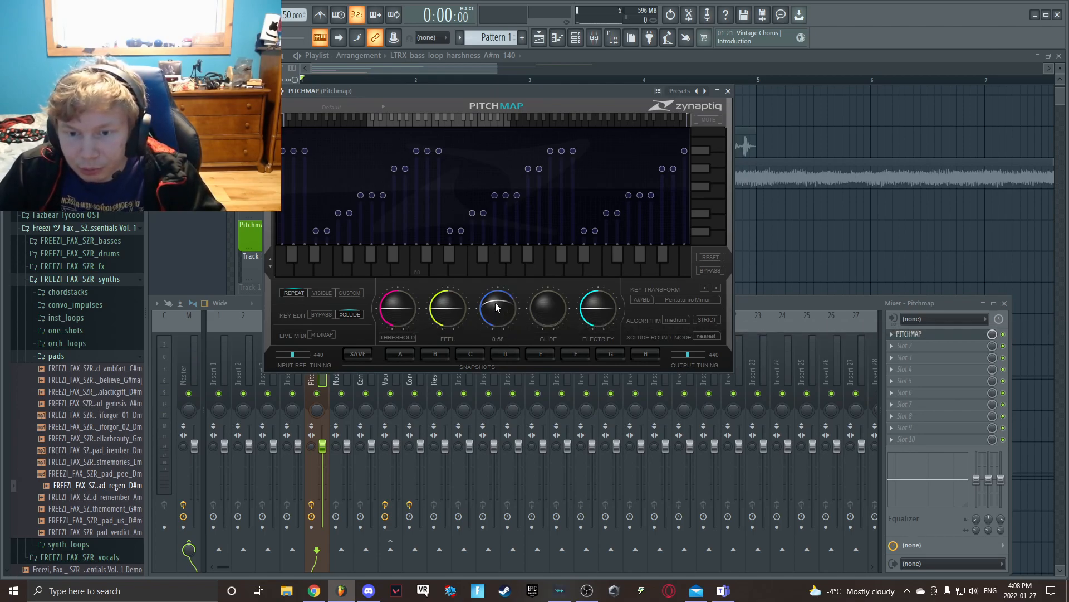
drag(498, 303, 499, 299)
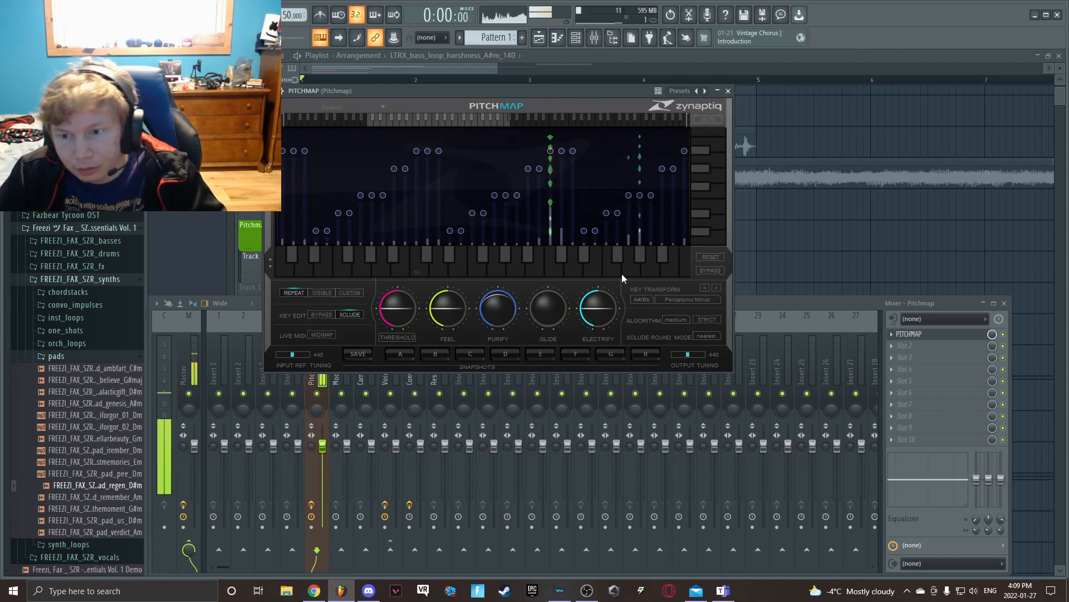
click(703, 288)
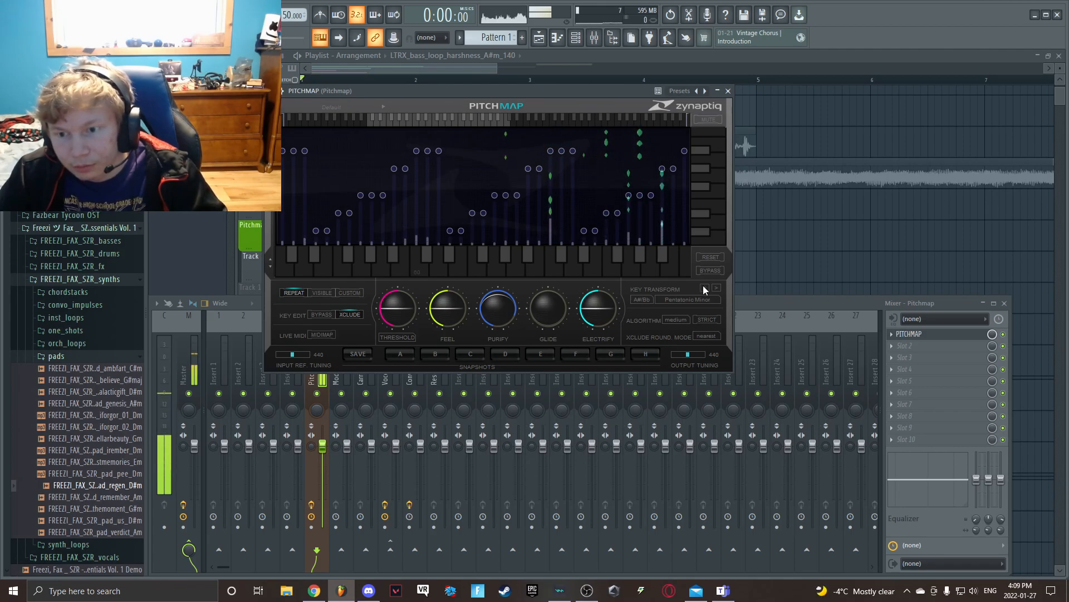
click(703, 287)
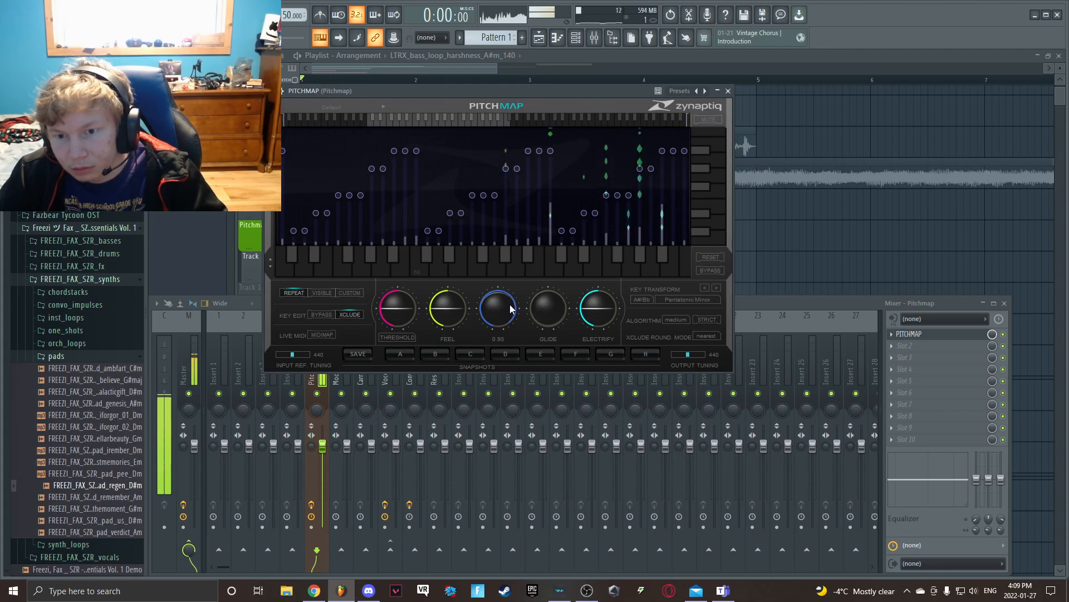
Compare the bass loop with PITCHMAP bypassed and enabled, and close the plugin and mixer windows.
click(1006, 337)
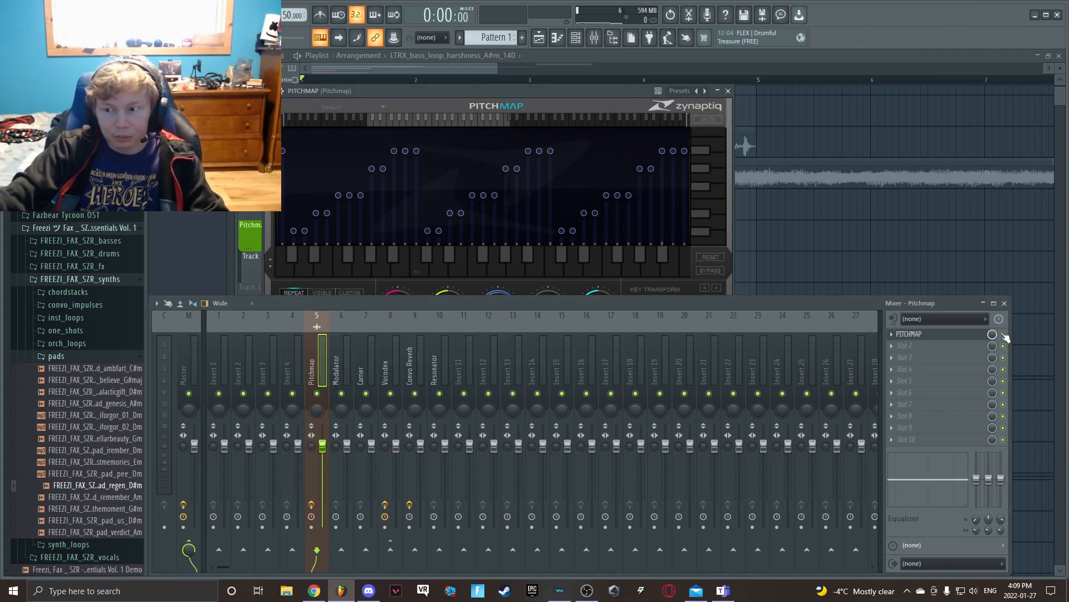
key(space)
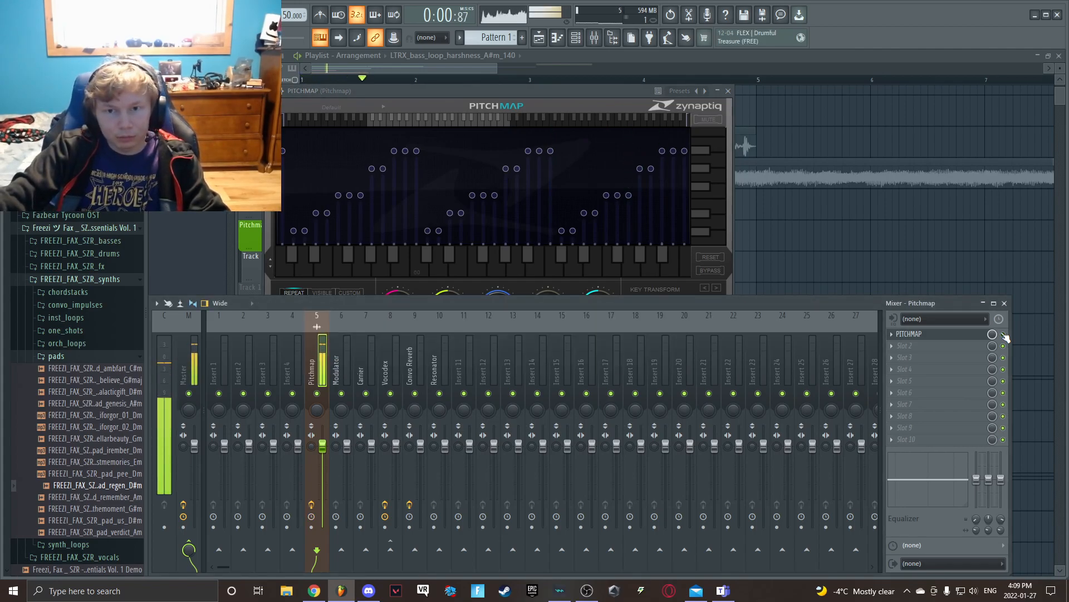
key(space)
click(473, 95)
key(space)
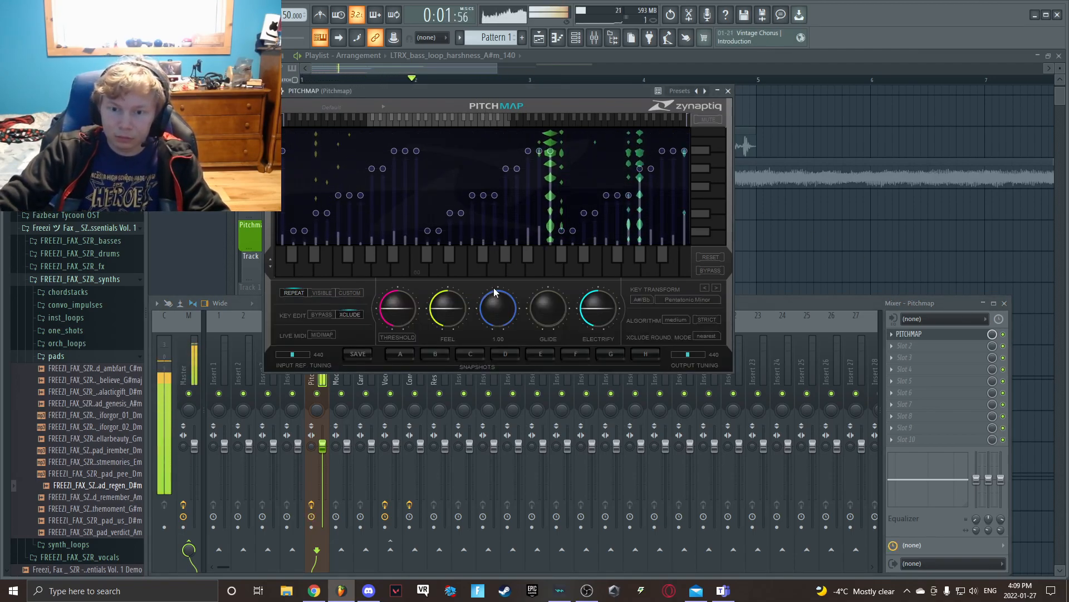
click(793, 297)
key(space)
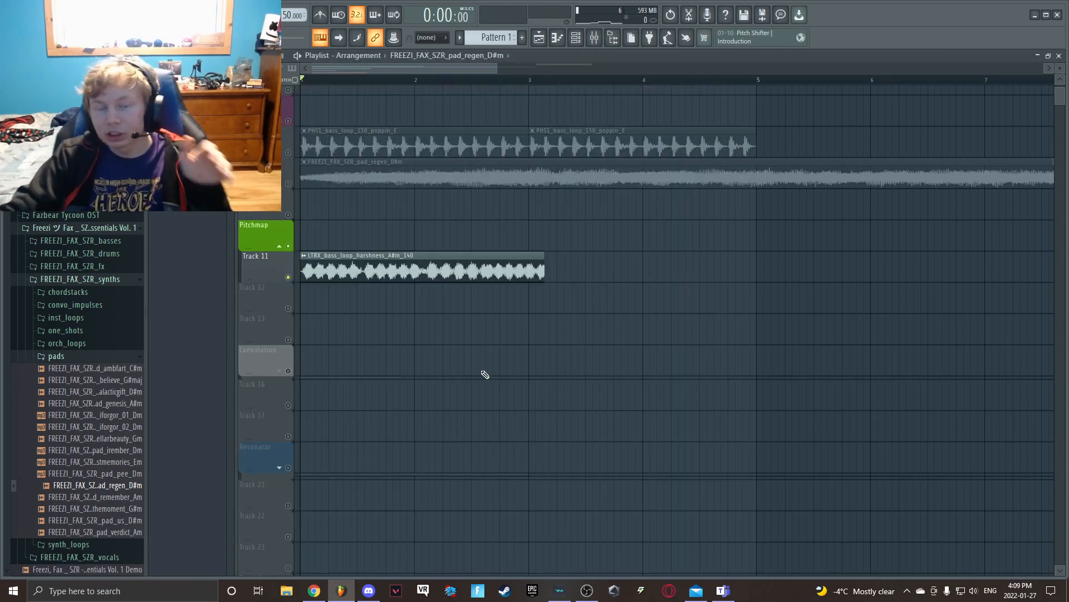
Collapse the pads, synths and Freezi pack folders in the sample browser.
click(112, 357)
click(108, 279)
click(106, 228)
scroll(119, 217, up, 4)
scroll(117, 214, up, 3)
Open the loops of the first Disciple Samples Bass Evolution pack and browse for another bass loop.
click(106, 350)
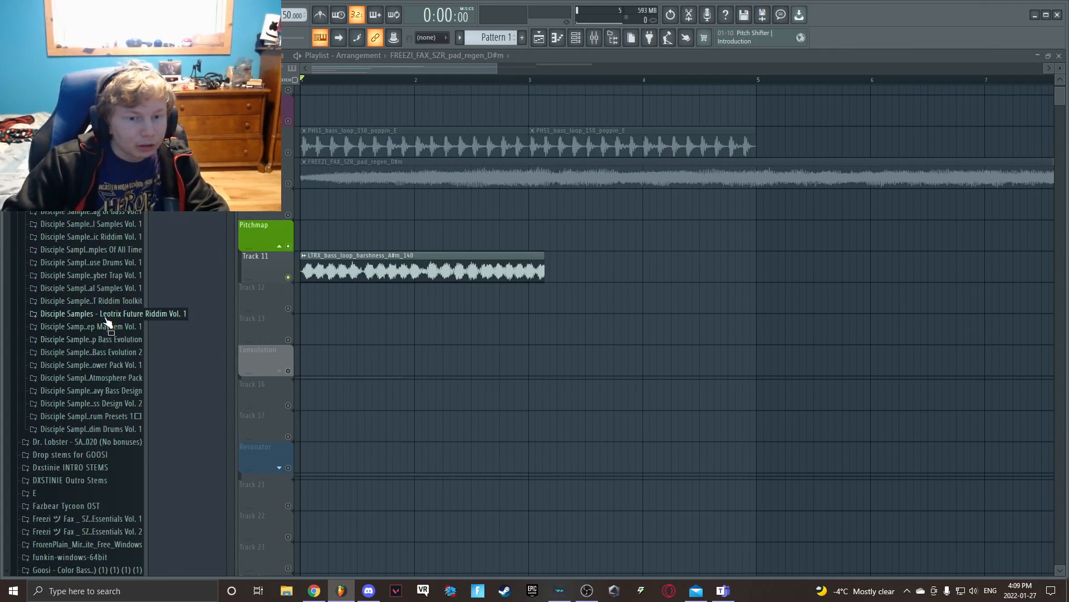
click(109, 341)
click(113, 352)
click(65, 365)
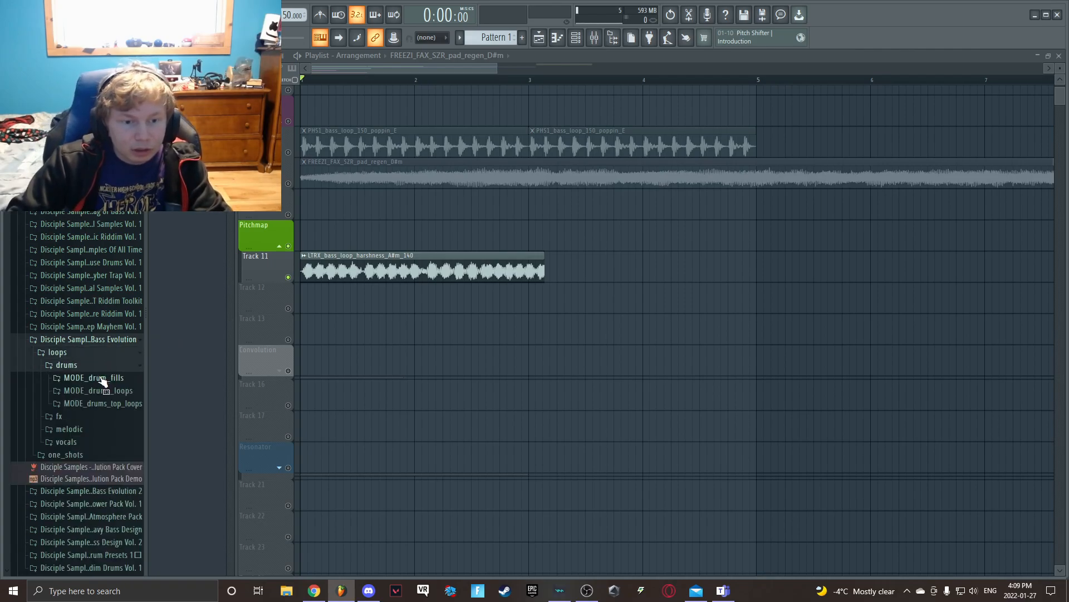
scroll(105, 377, down, 5)
scroll(77, 408, down, 12)
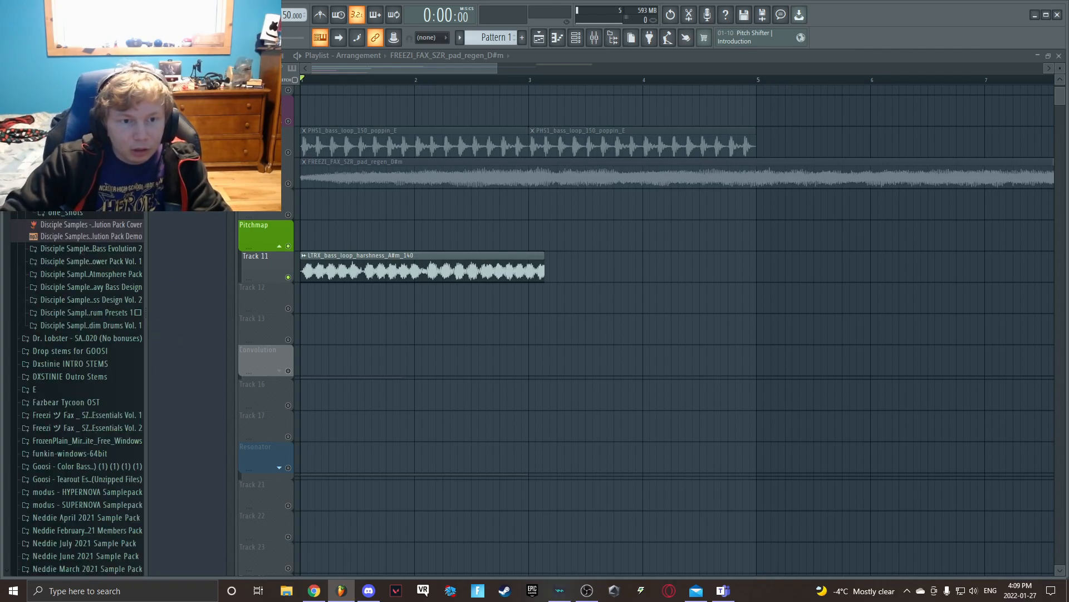
scroll(80, 390, up, 1)
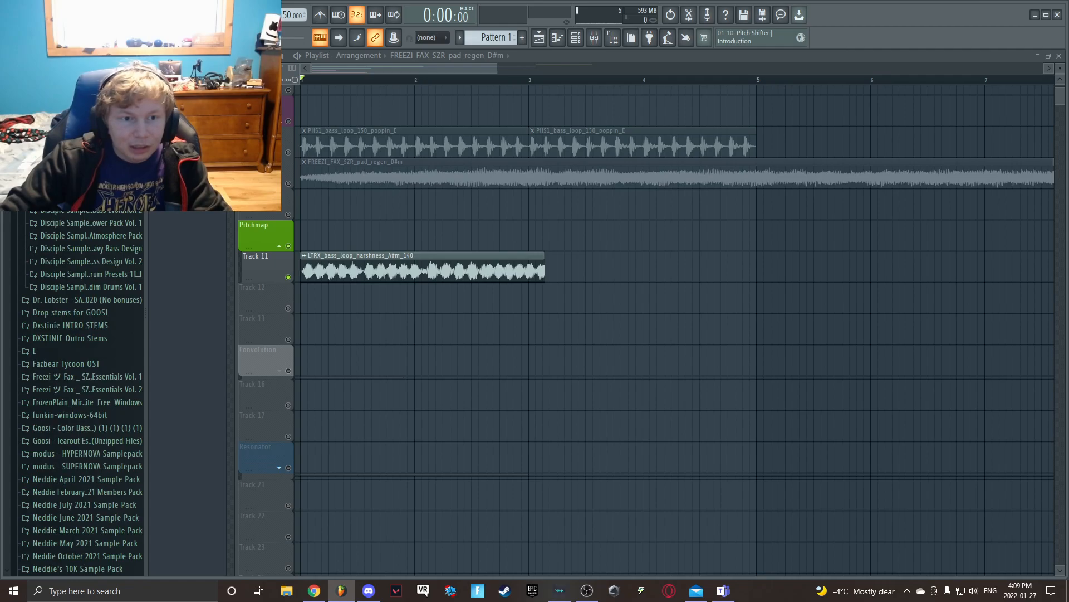
scroll(80, 390, up, 7)
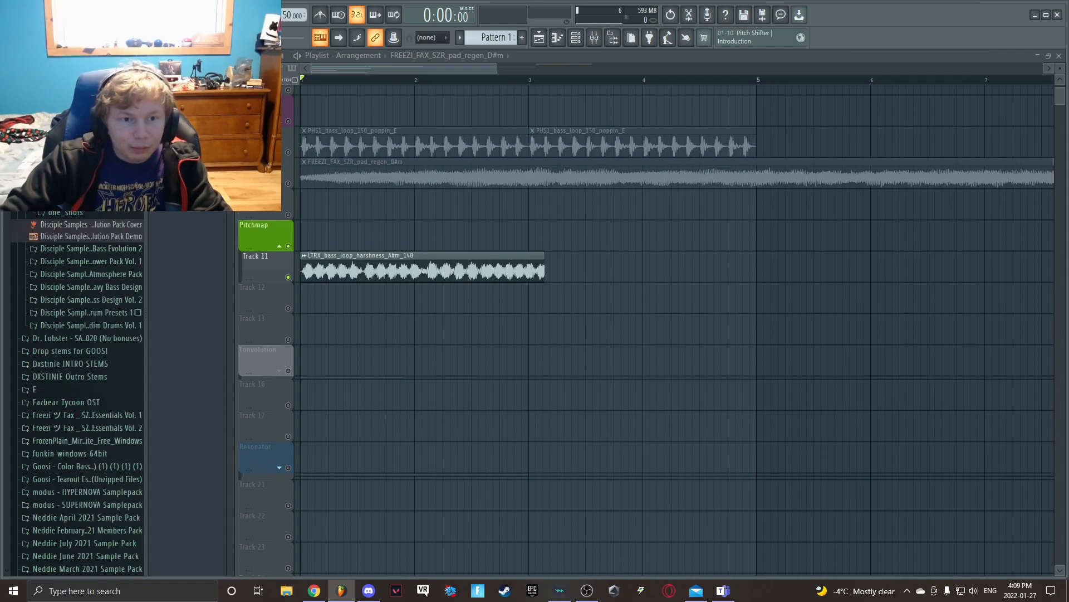
Replace the harshness loop on Track 11 with MODE_bass_loop_150_Hammer_D# and route it to the Pitchmap mixer track.
right_click(375, 262)
drag(112, 275, 381, 242)
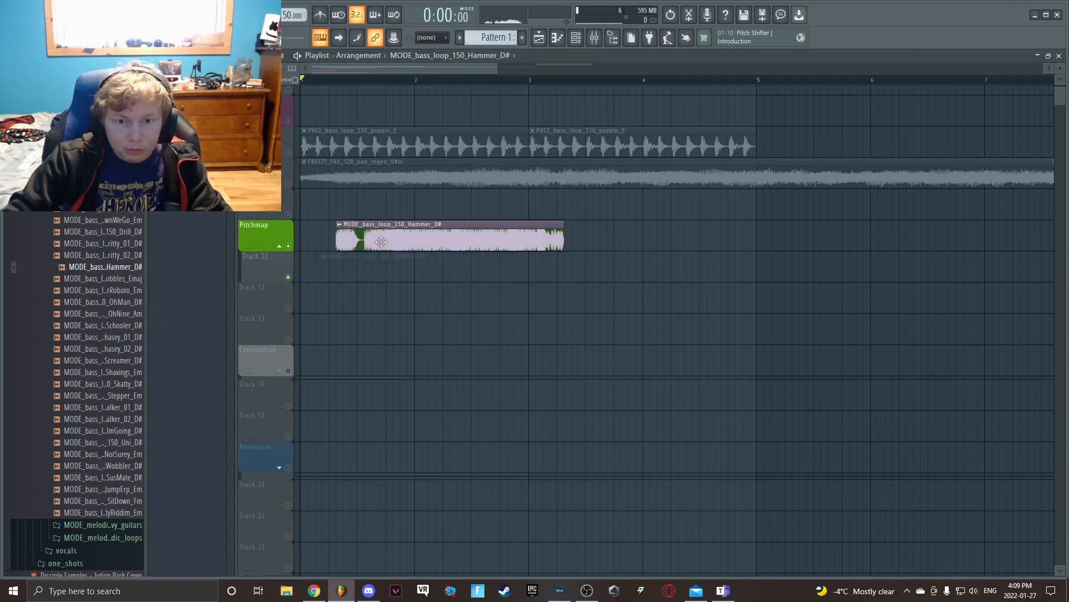
double_click(524, 224)
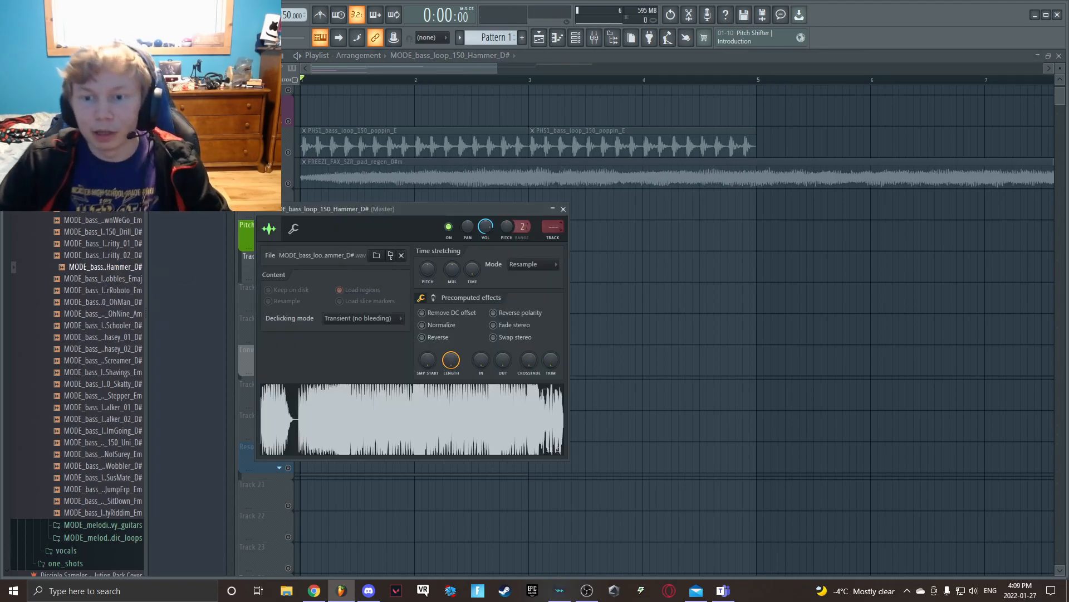
click(594, 38)
Open PITCHMAP again and set its key transform root to D#/Eb.
click(945, 335)
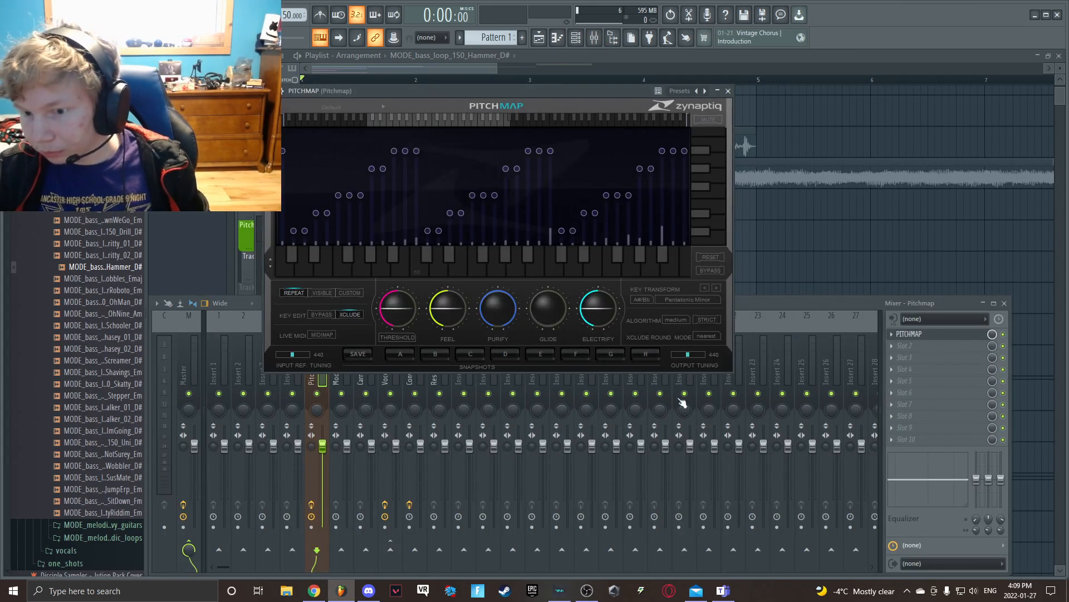
click(649, 303)
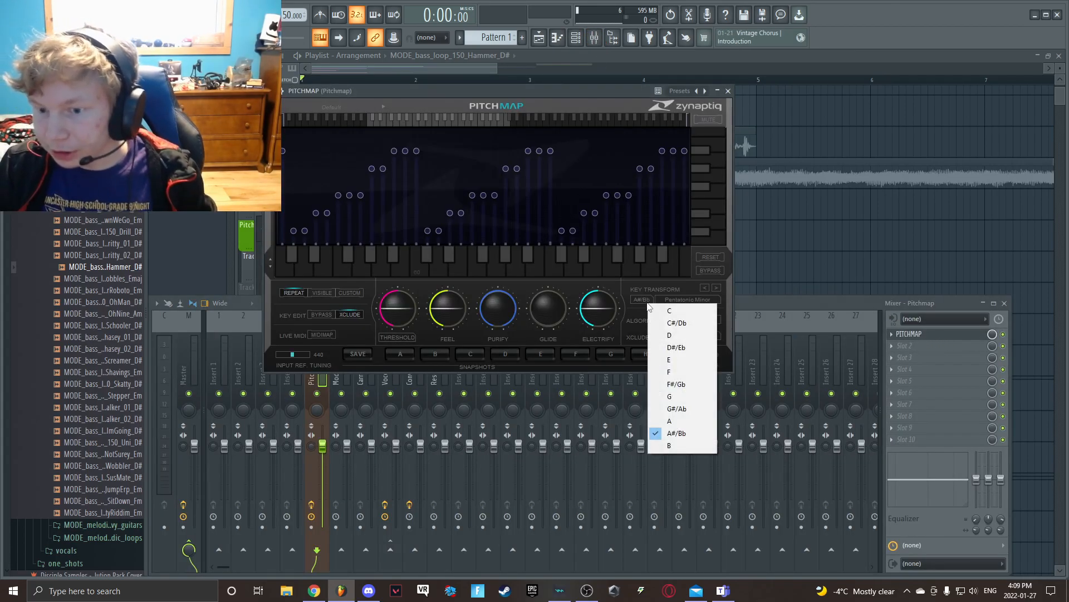
click(676, 348)
Shift the key transform mapping up and back down a step during playback, and set Purify to 0.91.
mouse_move(494, 306)
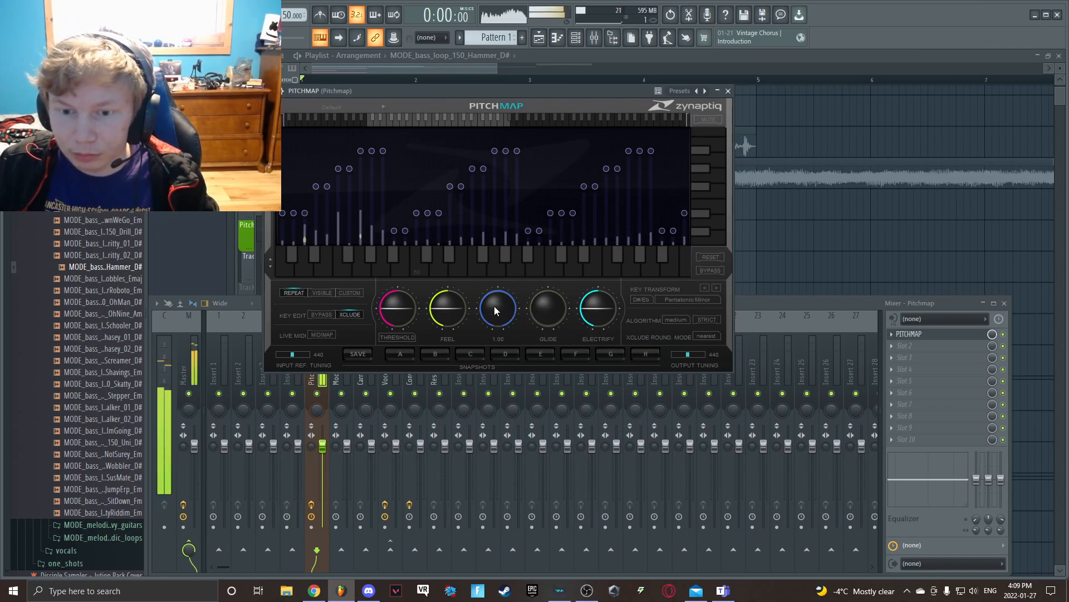
click(717, 288)
click(720, 289)
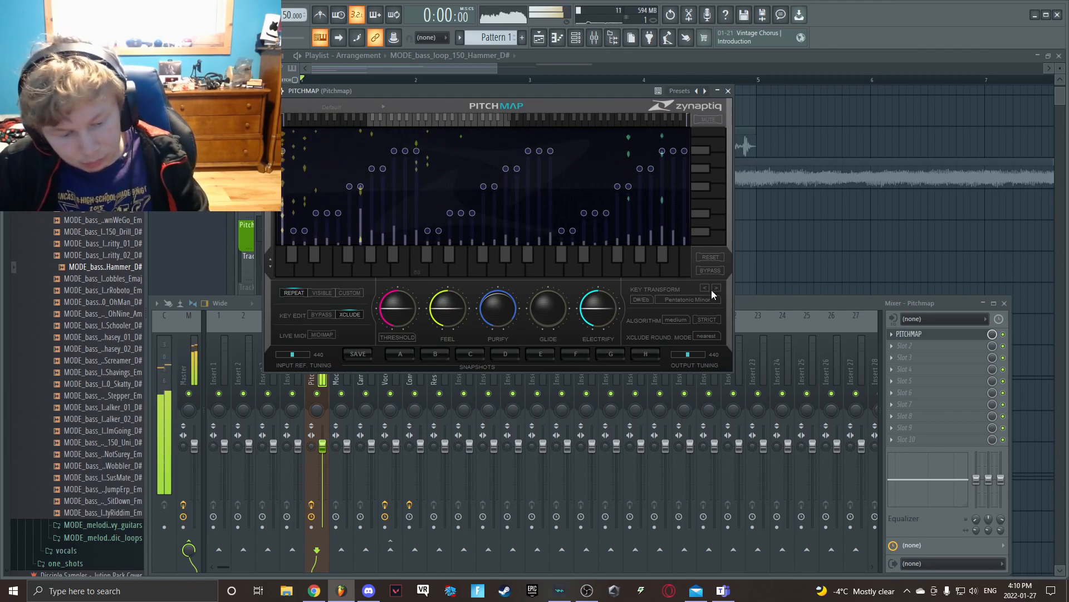
click(703, 289)
scroll(496, 312, up, 1)
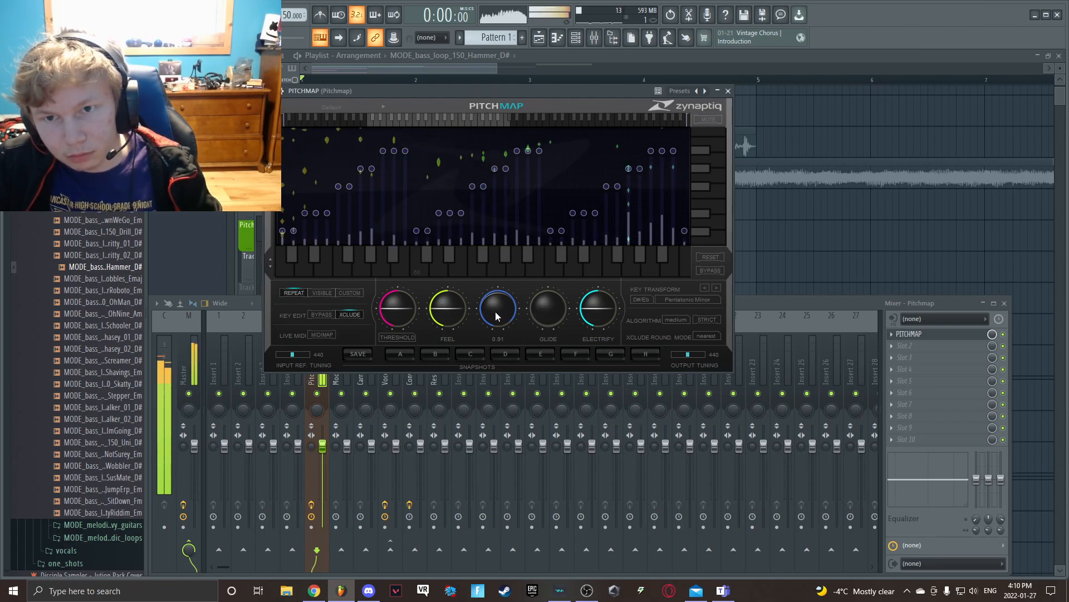
Close the plugin, channel and mixer windows, and zoom the playlist in on the Hammer bass loop clip.
click(728, 91)
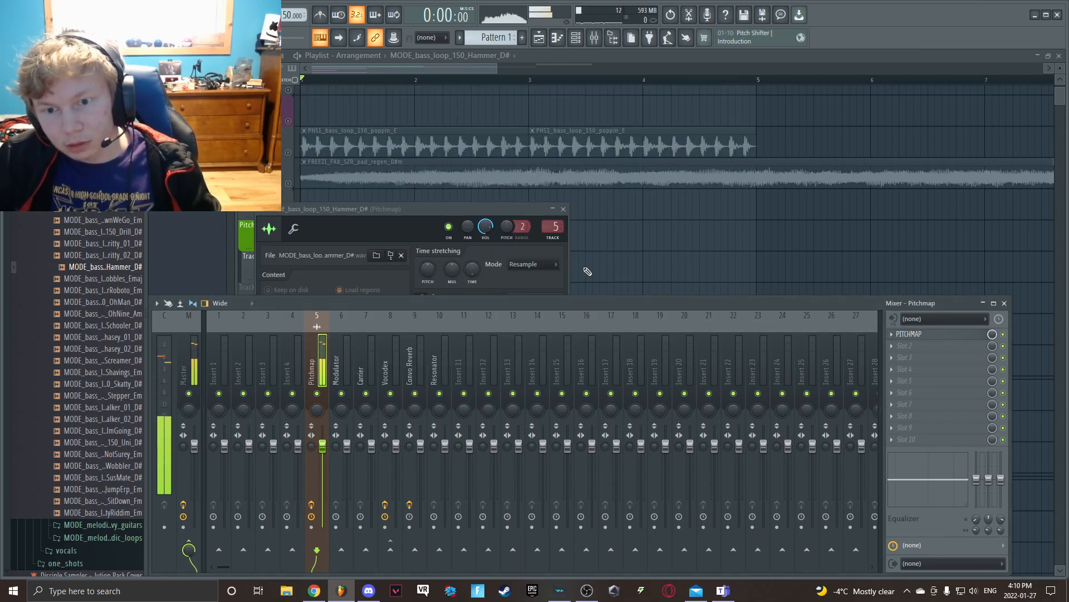
click(552, 186)
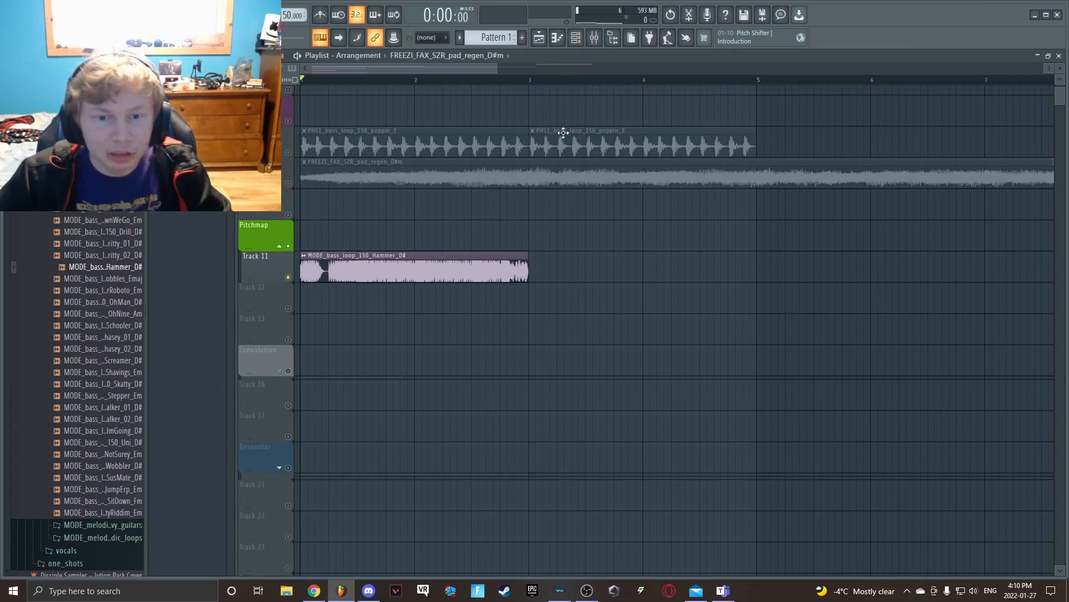
click(490, 255)
drag(493, 69, 406, 107)
scroll(353, 358, down, 3)
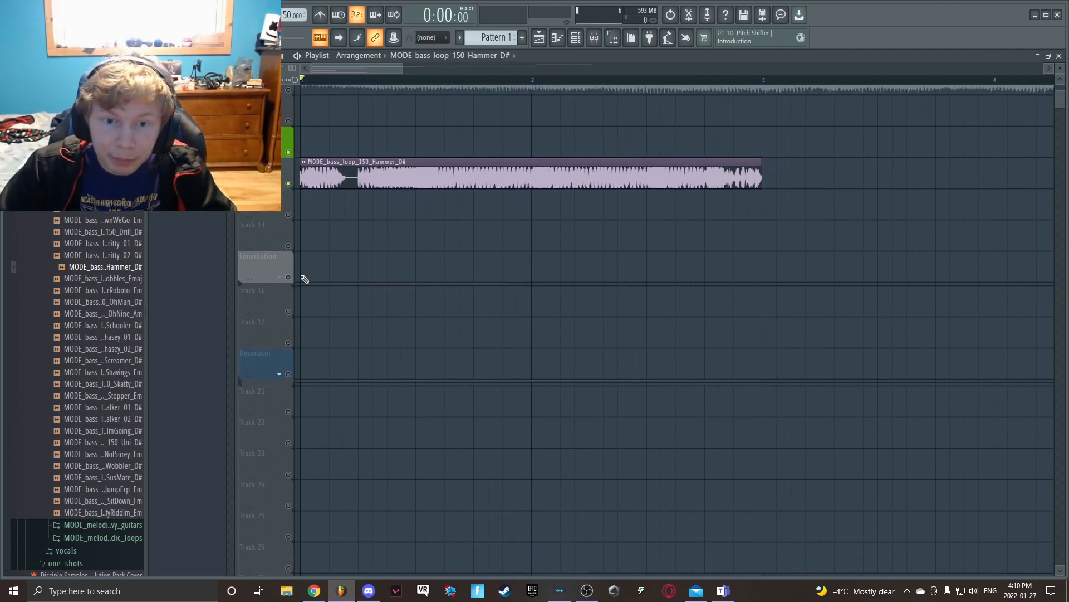
Expand and solo the Convolution track group, and bring up the Convo Reverb mixer track that the INFEKT_bass_fake_blaster clip feeds.
mouse_move(294, 283)
mouse_down()
mouse_move(282, 278)
mouse_move(291, 303)
mouse_up()
click(311, 297)
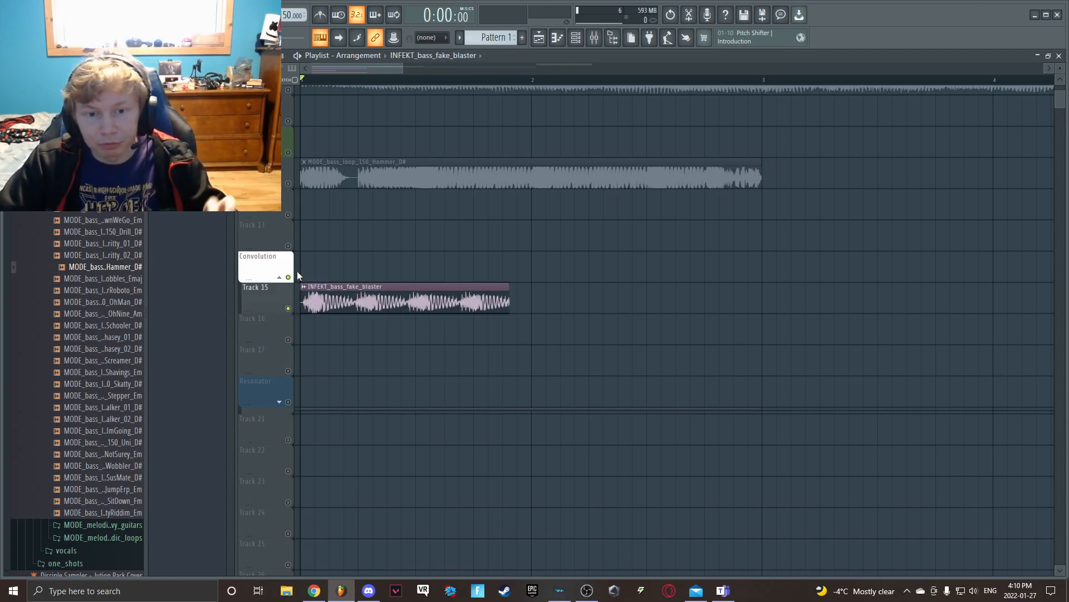
double_click(318, 305)
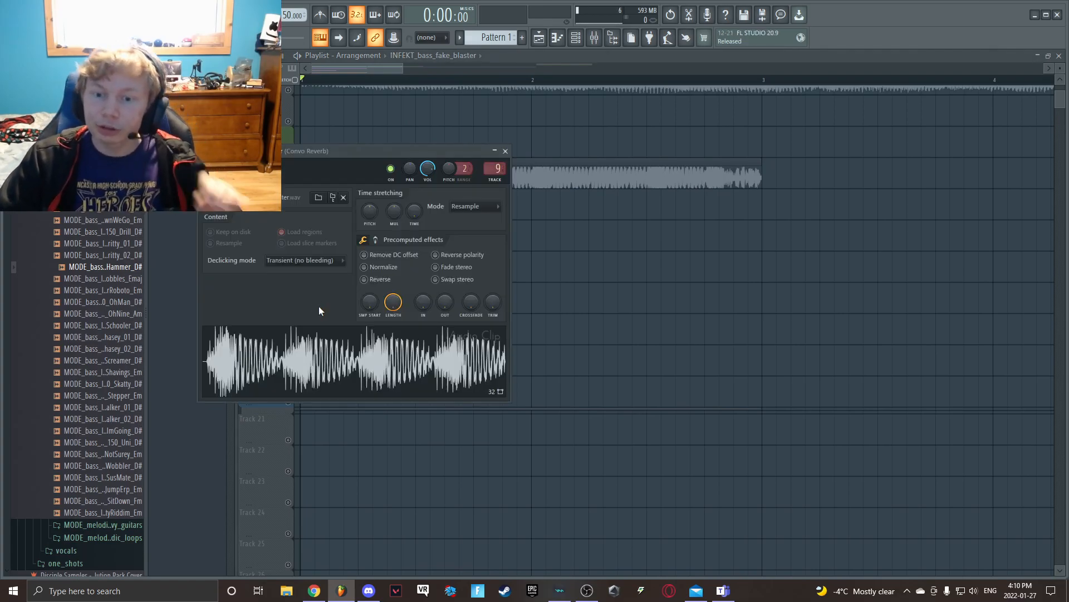
click(604, 41)
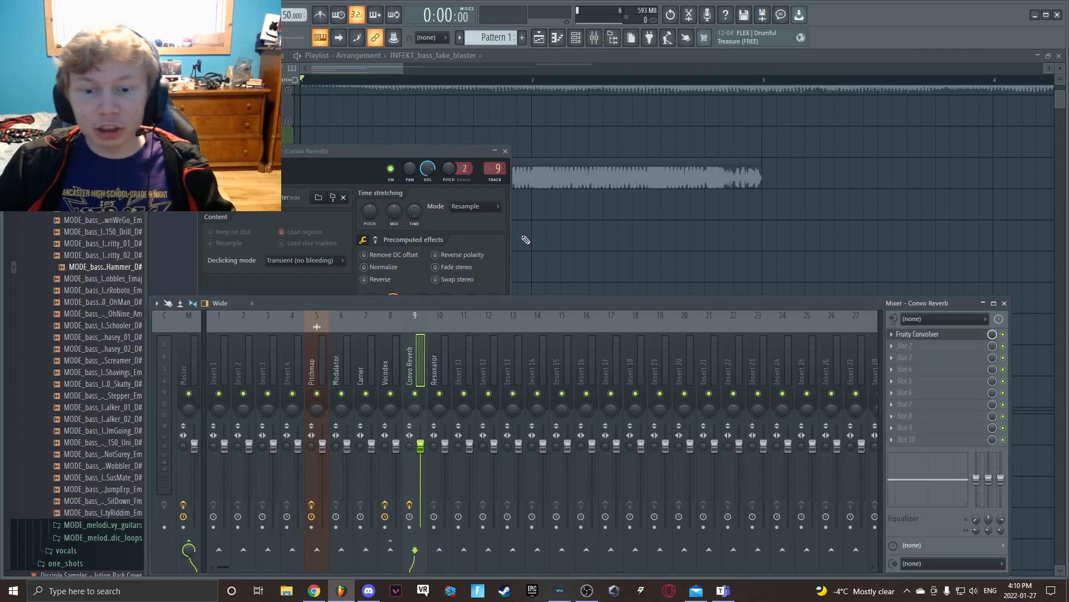
click(506, 151)
scroll(519, 232, down, 2)
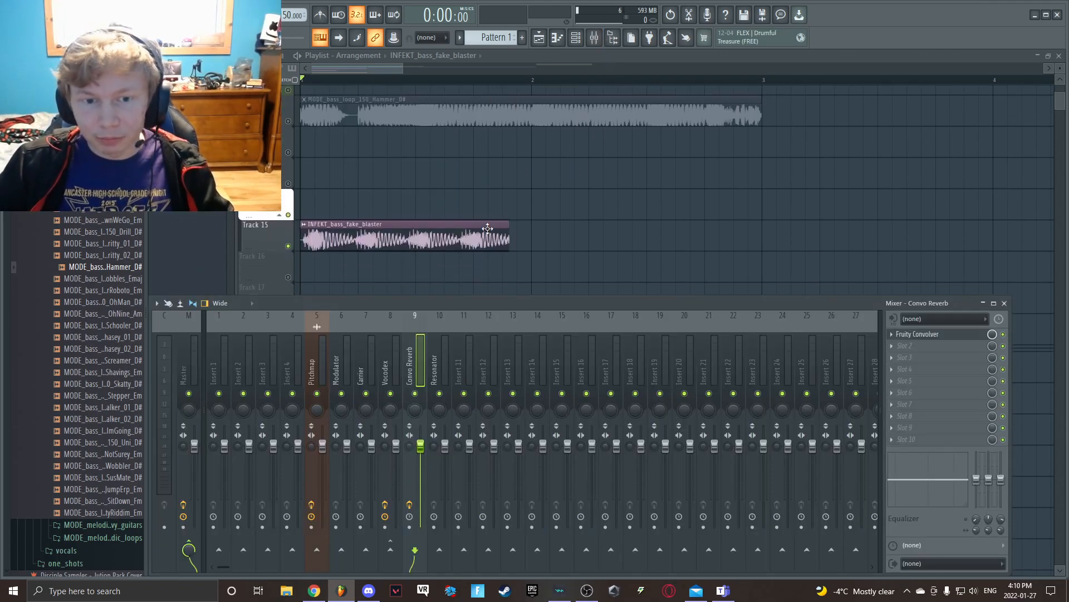
key(F9)
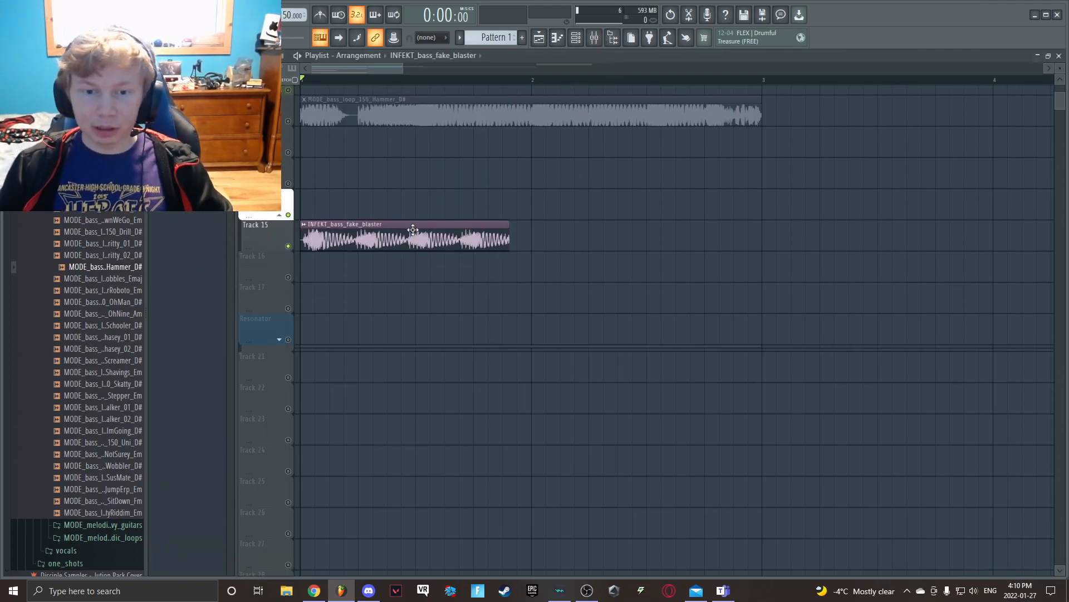
click(595, 37)
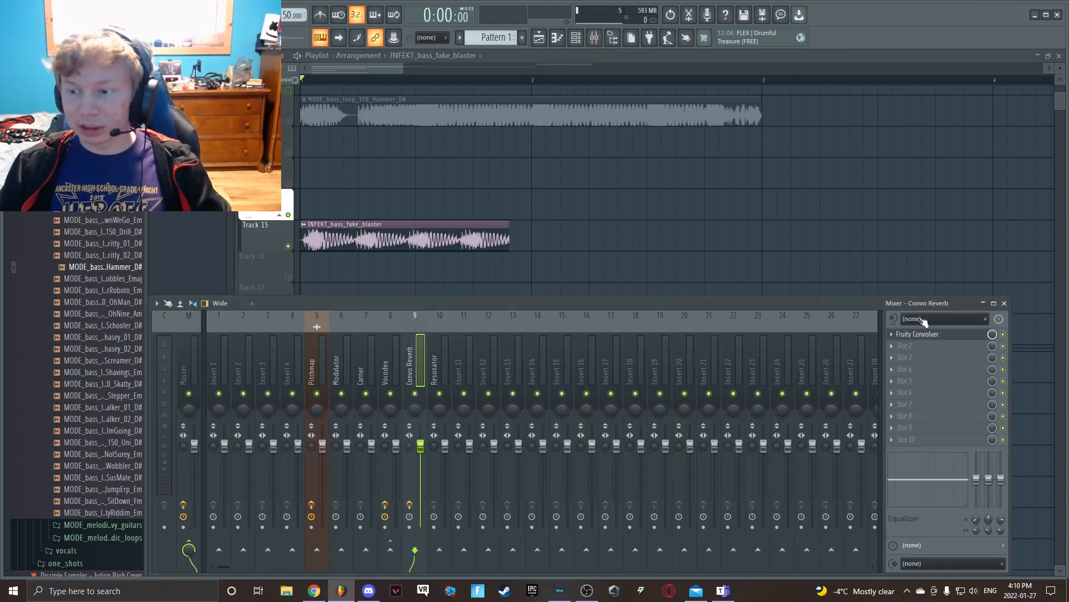
Listen to the bass clip with Fruity Convolver bypassed, then open the Convolver, preview its Default impulse and play the clip through it.
click(1003, 334)
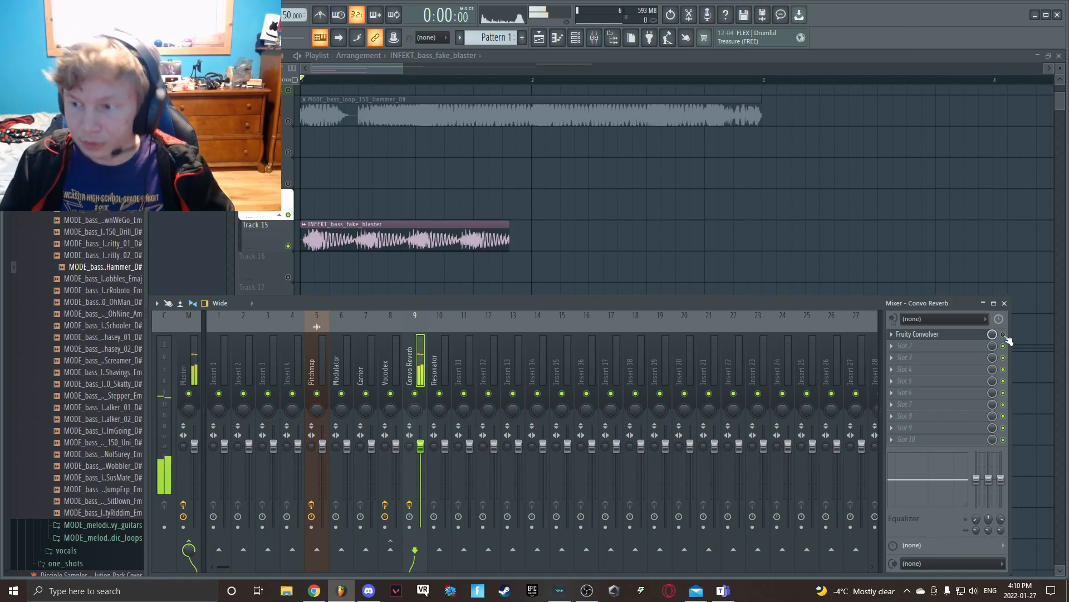
click(972, 336)
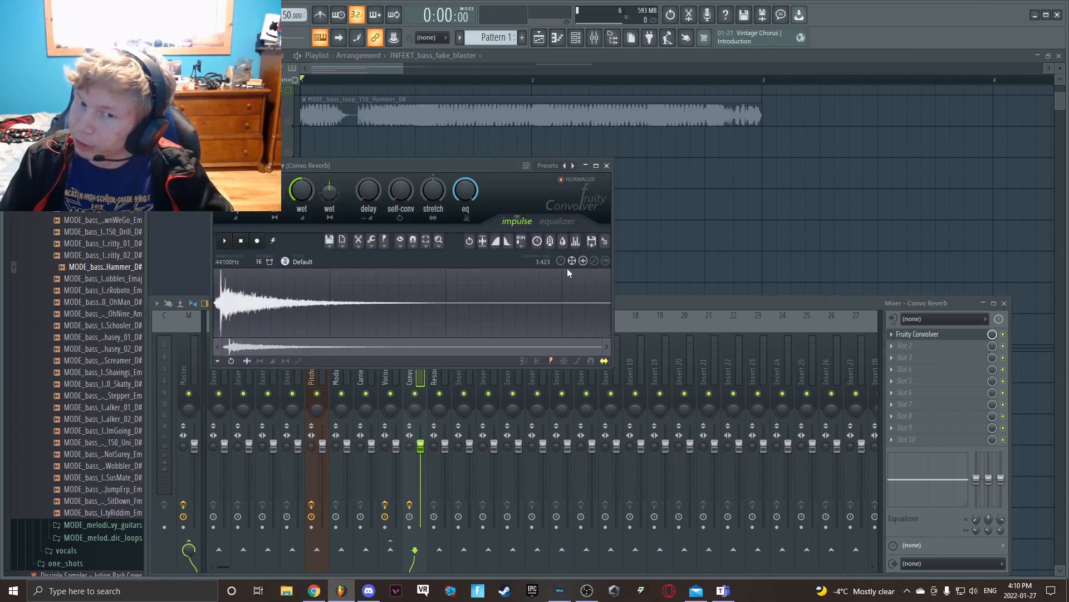
drag(423, 162, 523, 293)
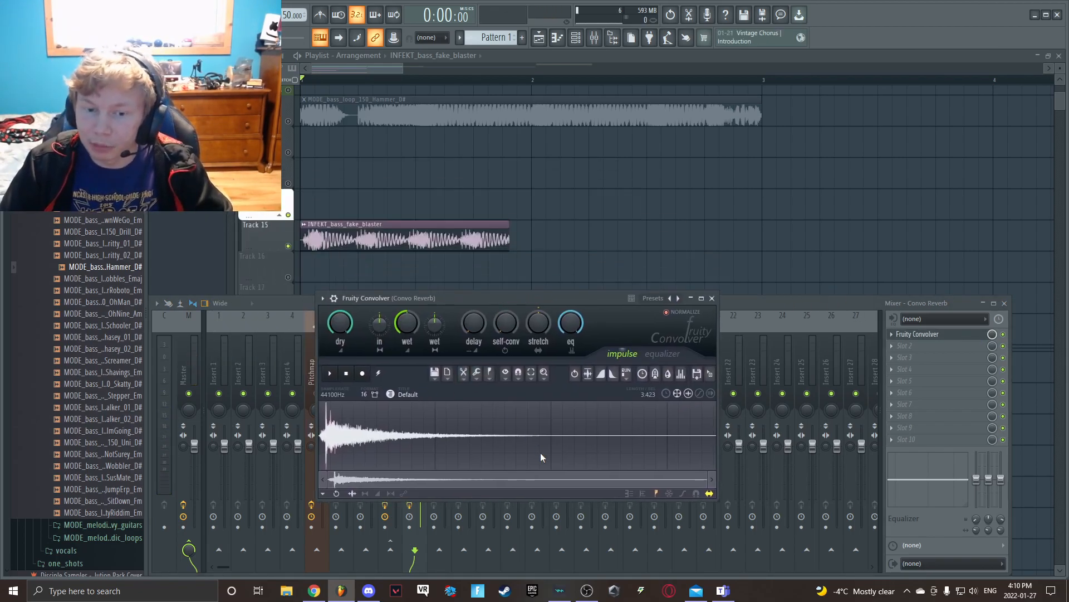
click(331, 374)
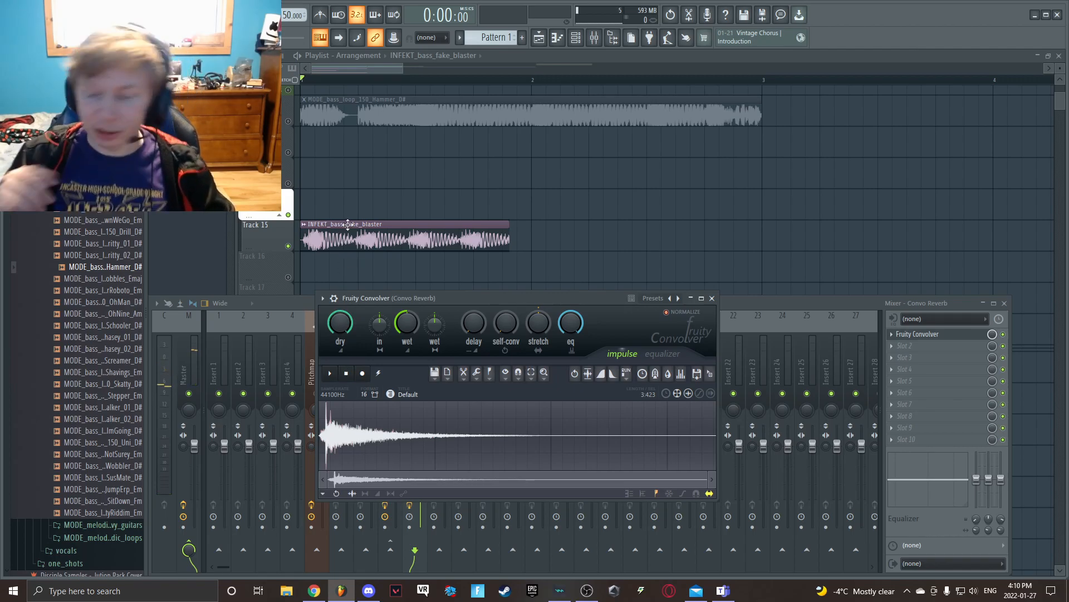
key(space)
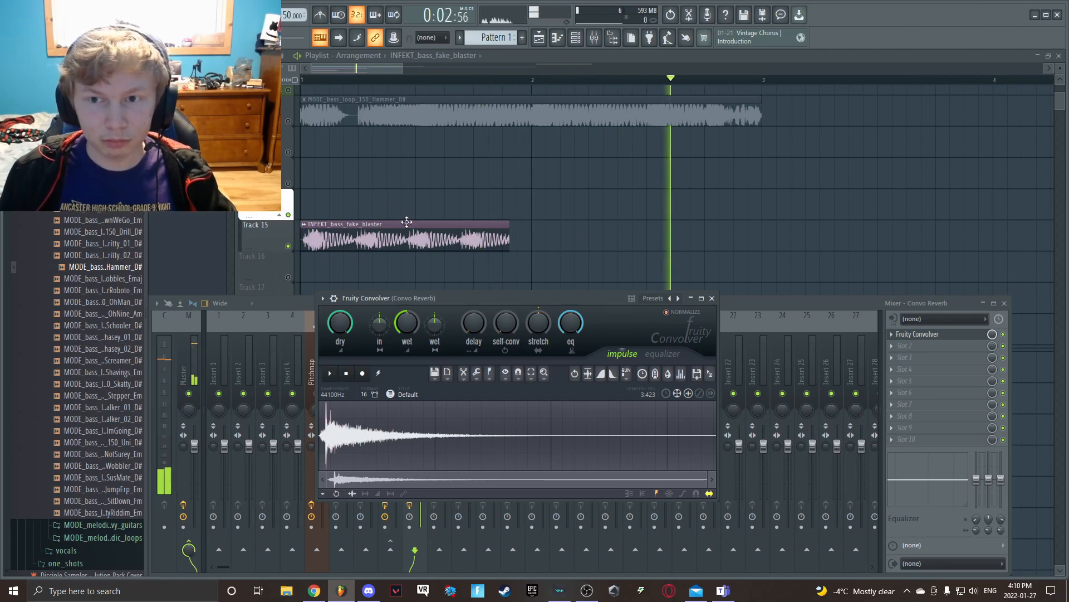
key(space)
Find the convo_impulses folder within FREEZI_FAX_SZR_synths and load FREEZI_FAX_SZR_convo_impulse_chippy_Em into Fruity Convolver as the impulse.
scroll(76, 390, down, 10)
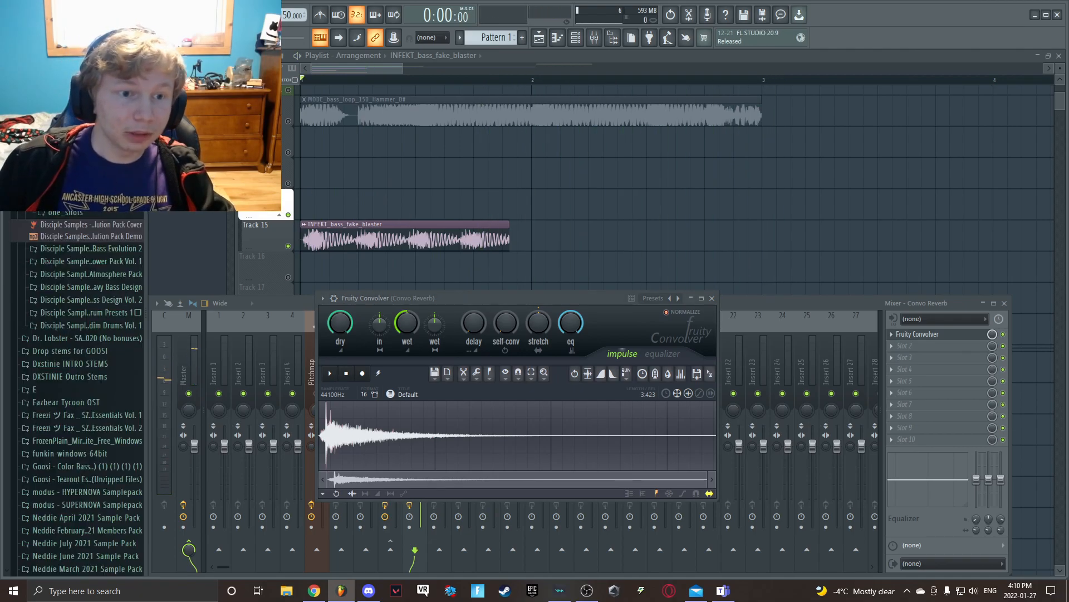
scroll(95, 334, down, 5)
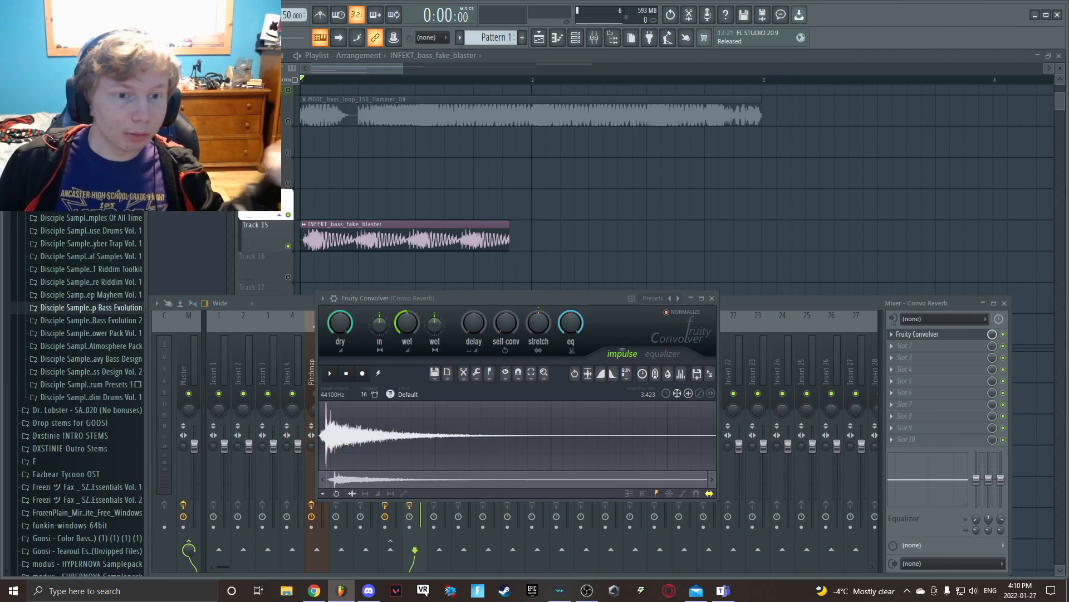
scroll(100, 239, up, 2)
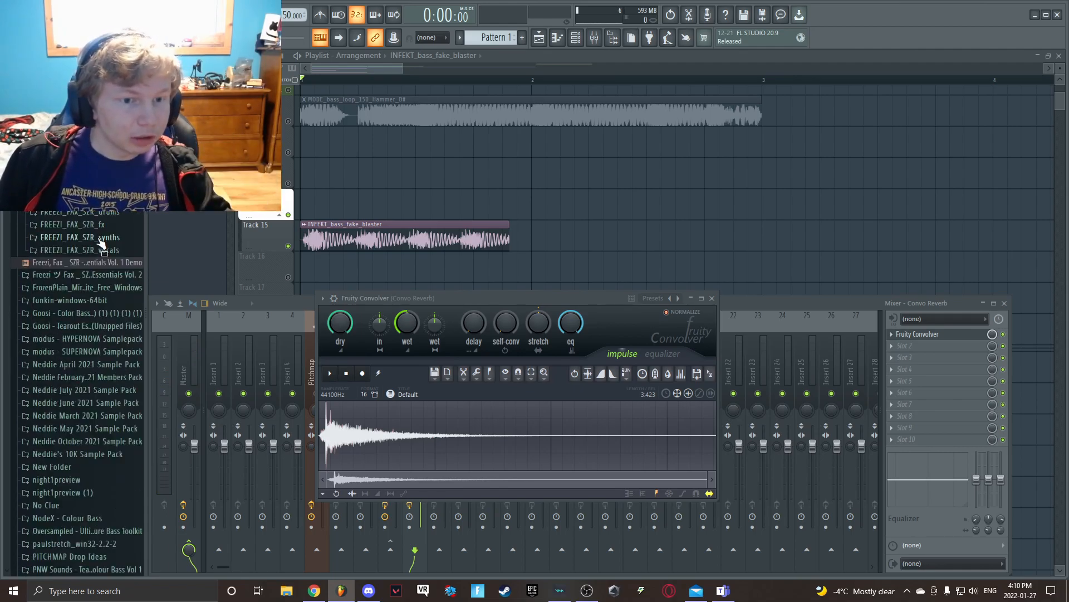
click(100, 237)
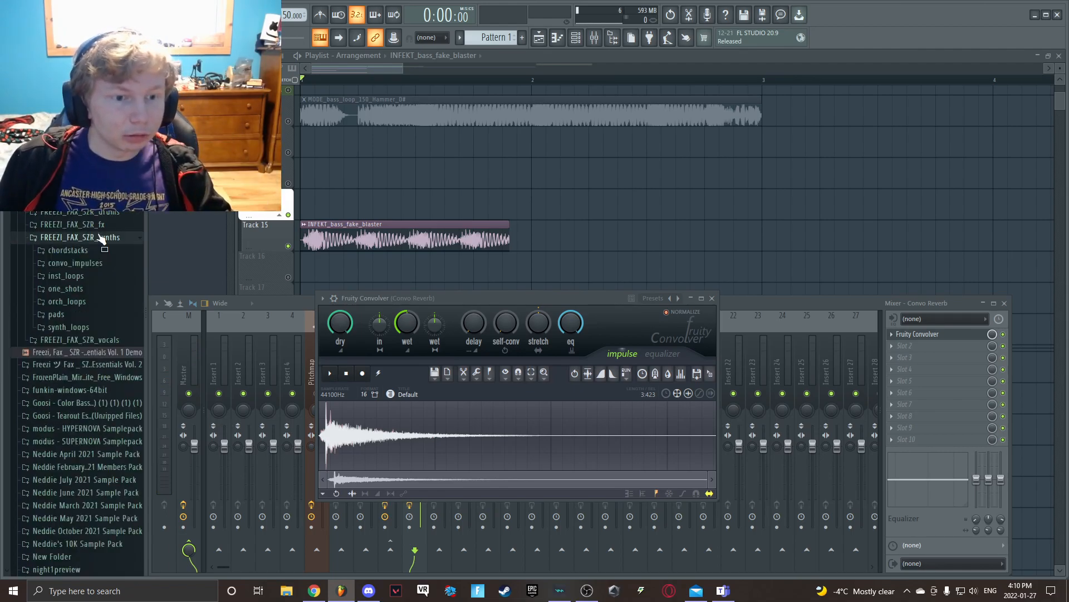
click(87, 290)
click(83, 289)
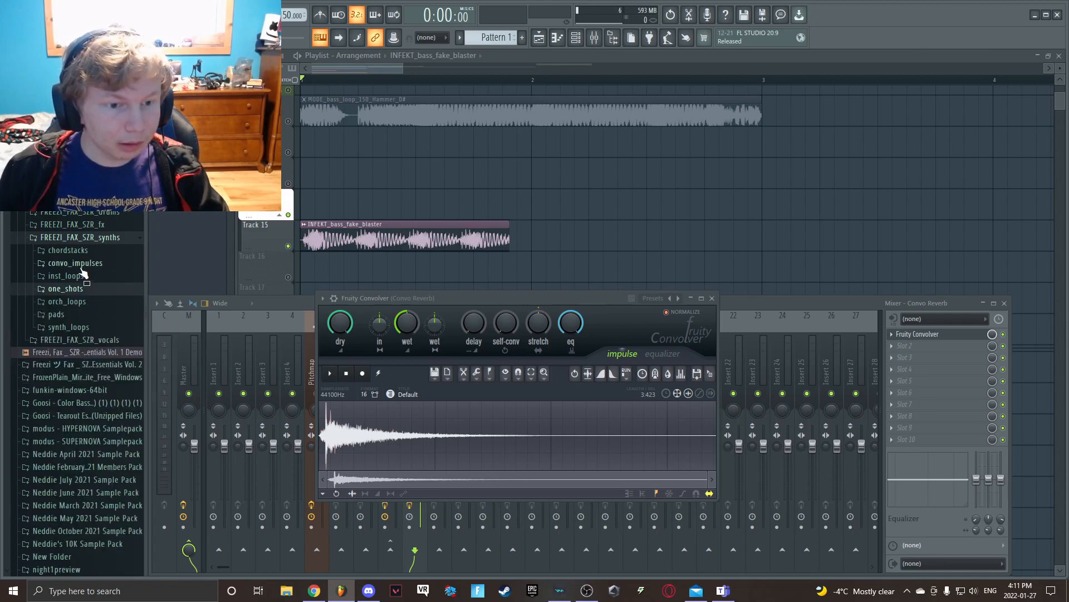
click(81, 264)
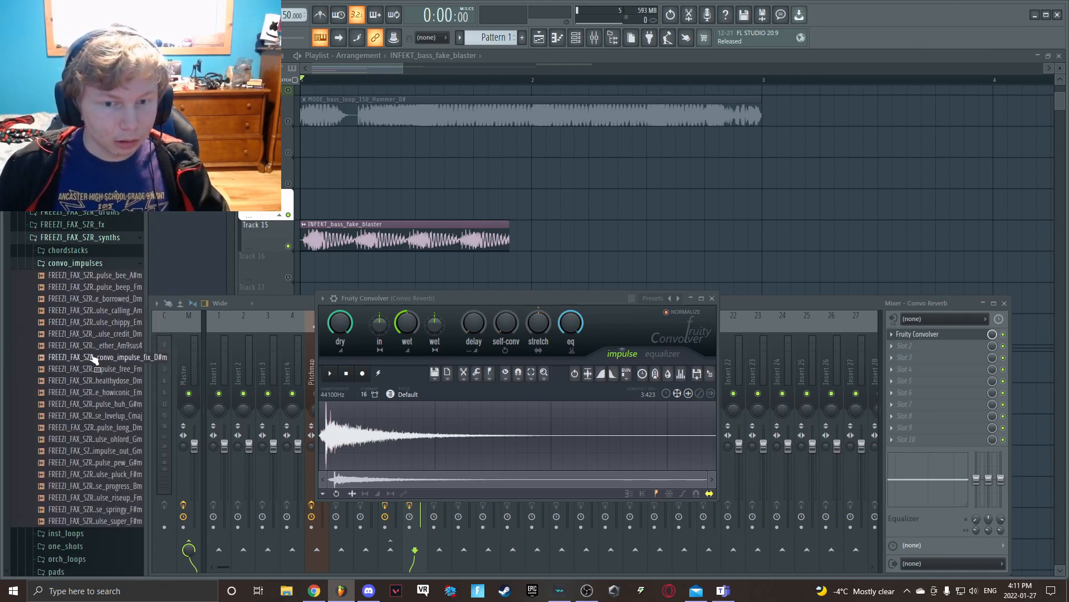
drag(94, 322, 393, 412)
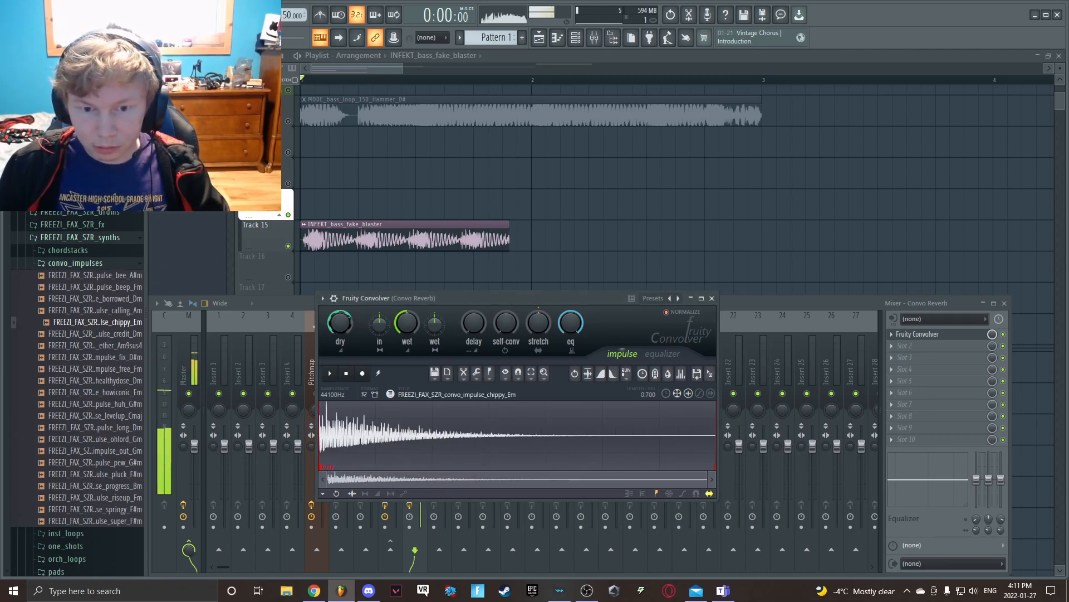
Shorten the decay of the chippy impulse, and add OTT after Fruity Convolver on the Convo Reverb mixer track.
click(613, 373)
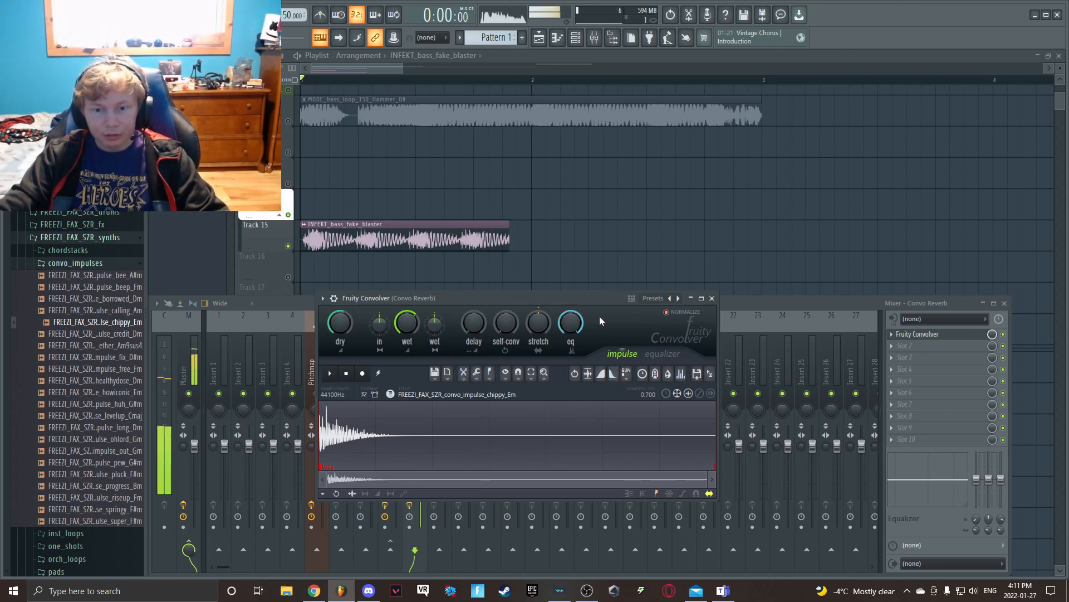
click(902, 346)
click(822, 30)
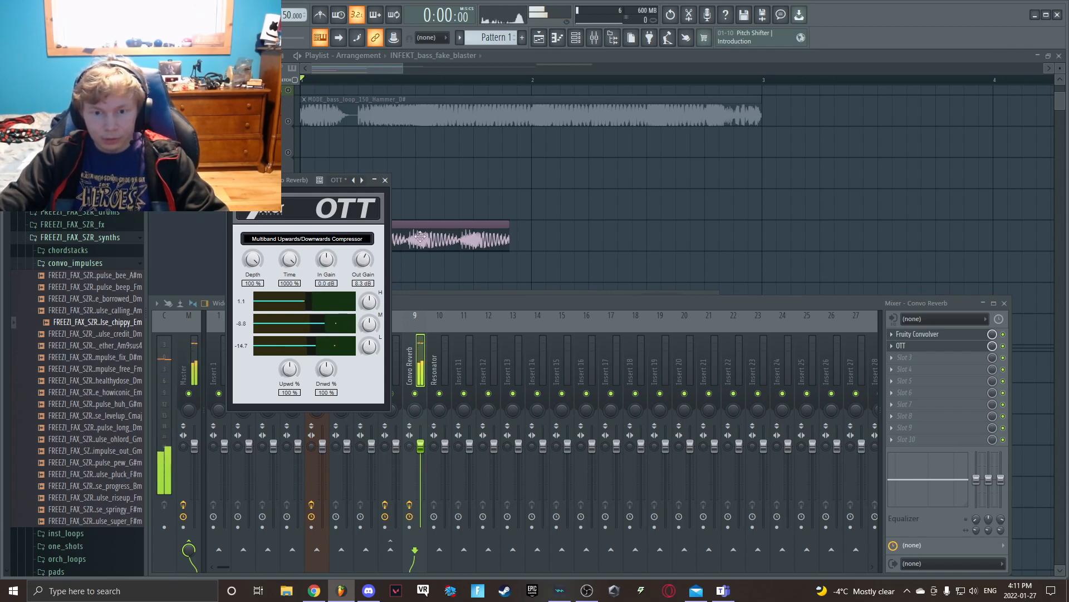
key(F5)
Solo the Resonator track group in the playlist and expand it with its Bass and MIDI Out tracks active.
drag(400, 66, 358, 67)
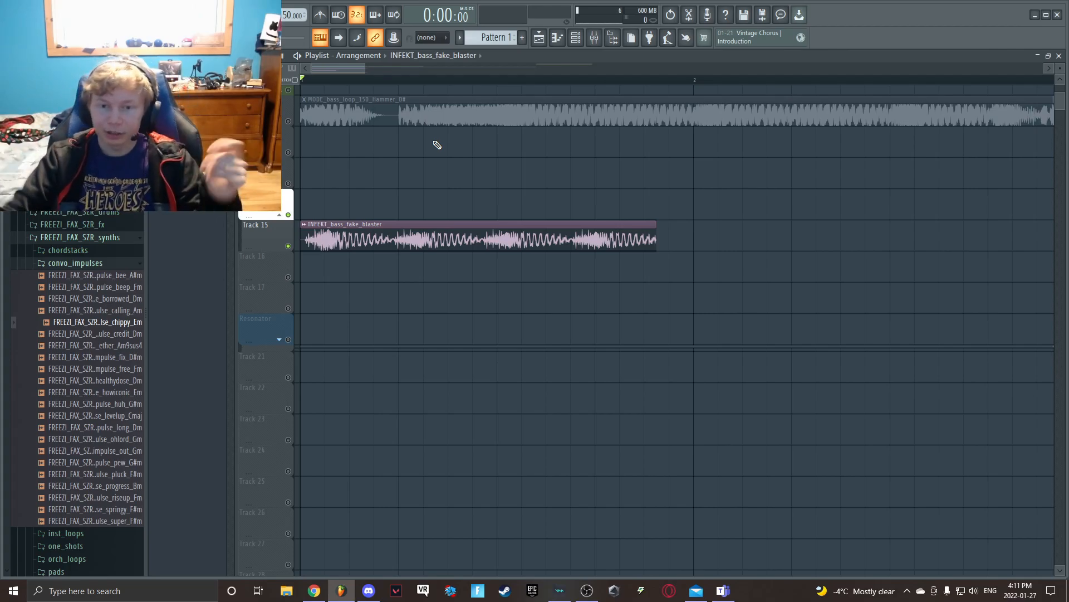
drag(369, 72, 355, 70)
scroll(450, 238, down, 2)
click(289, 271)
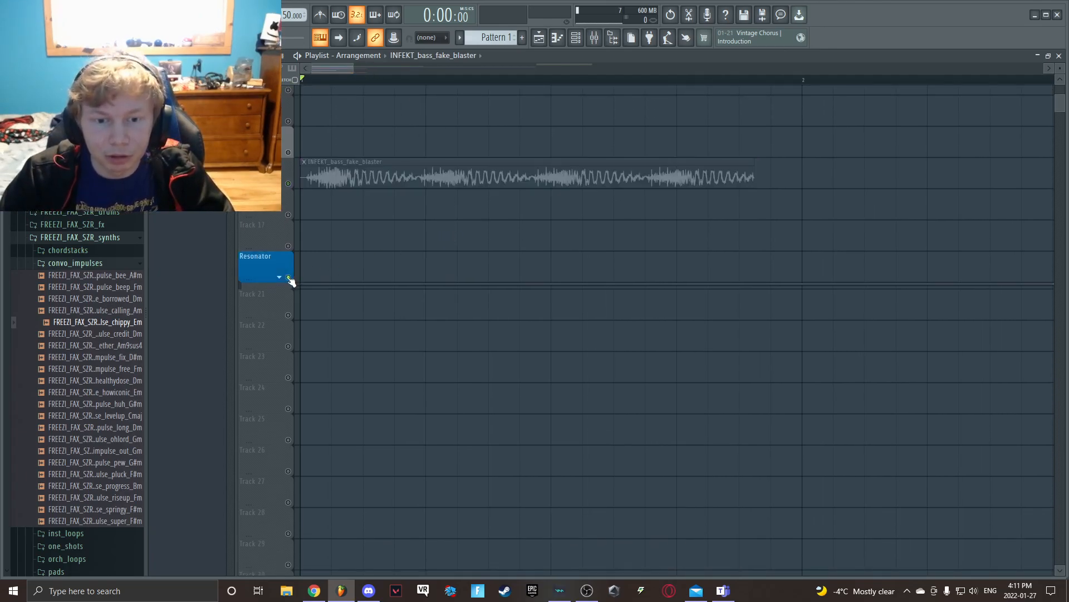
click(282, 278)
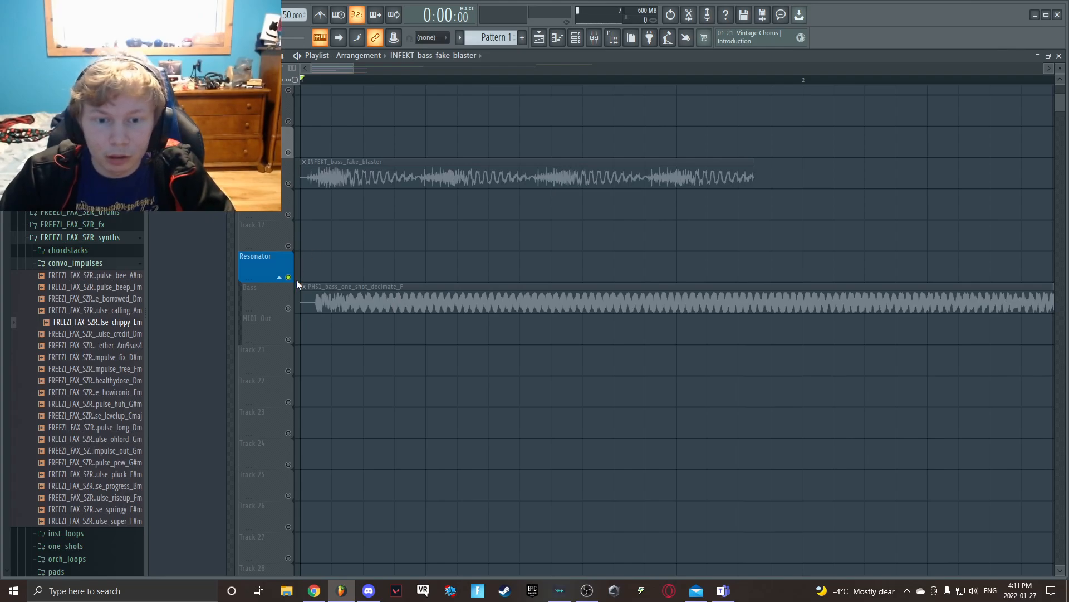
click(288, 309)
Check the channel settings of the PHS1_bass_one_shot_decimate_F clip and bring up its Resonator mixer track.
double_click(321, 305)
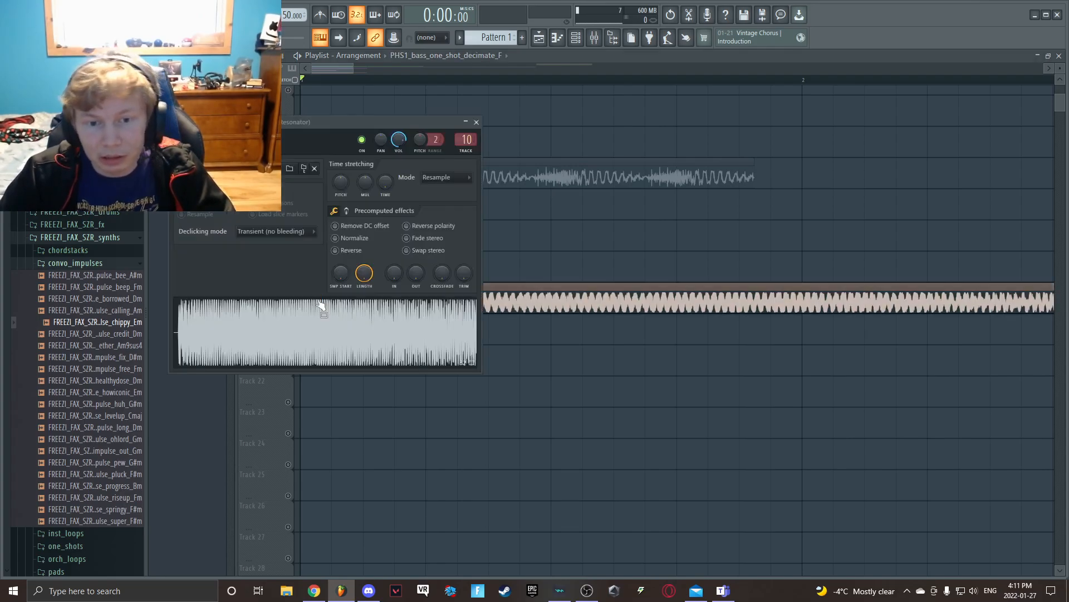
click(597, 38)
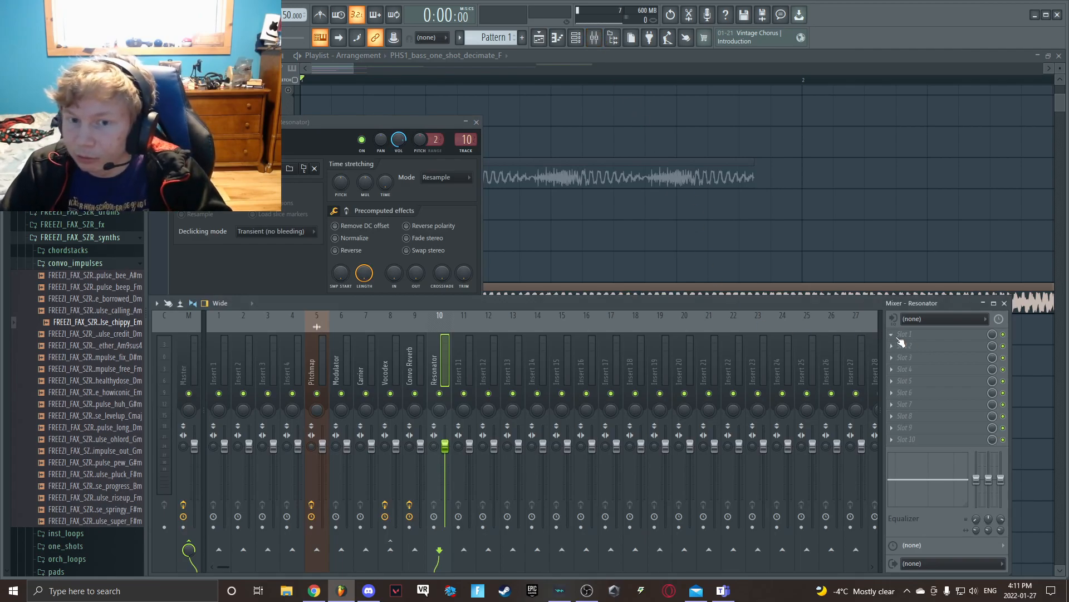
scroll(801, 283, down, 2)
click(781, 246)
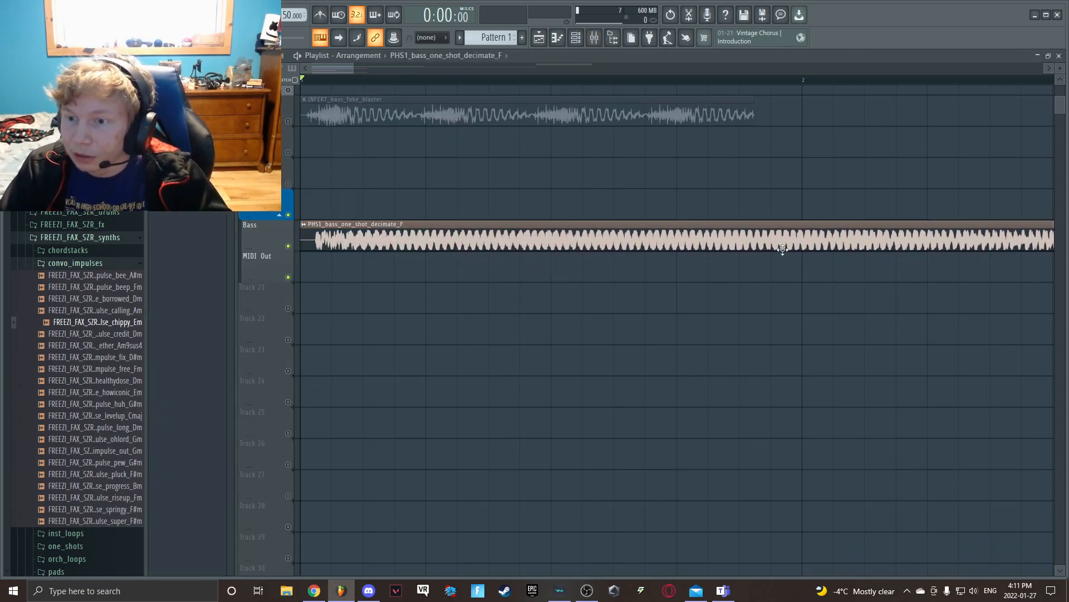
click(594, 38)
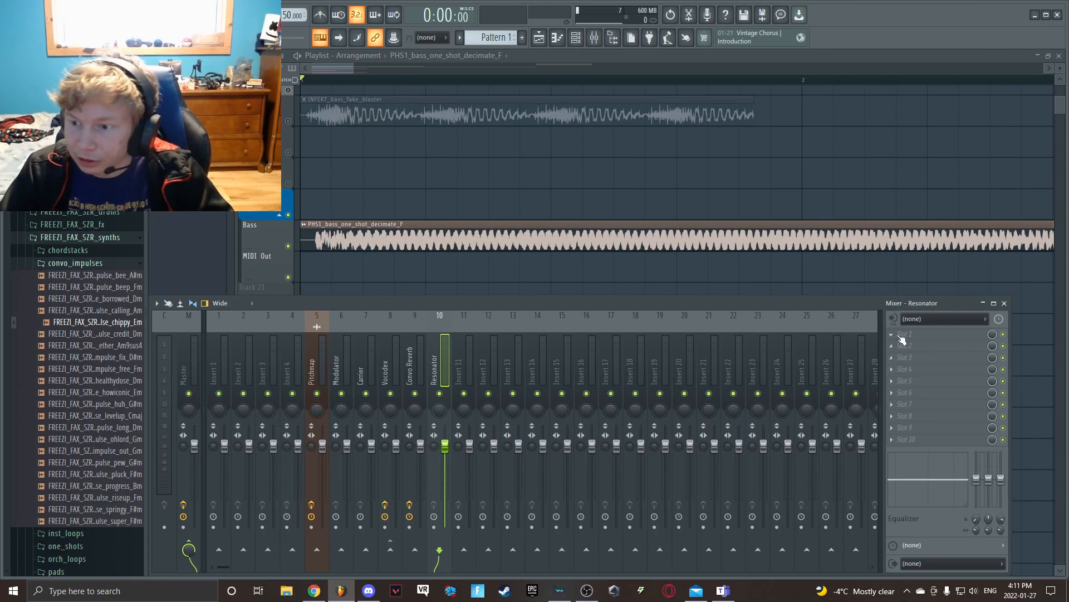
Insert Patcher in the Resonator track's first slot with the Resonator preset, and lower Feedback and Wet to just under half.
click(890, 334)
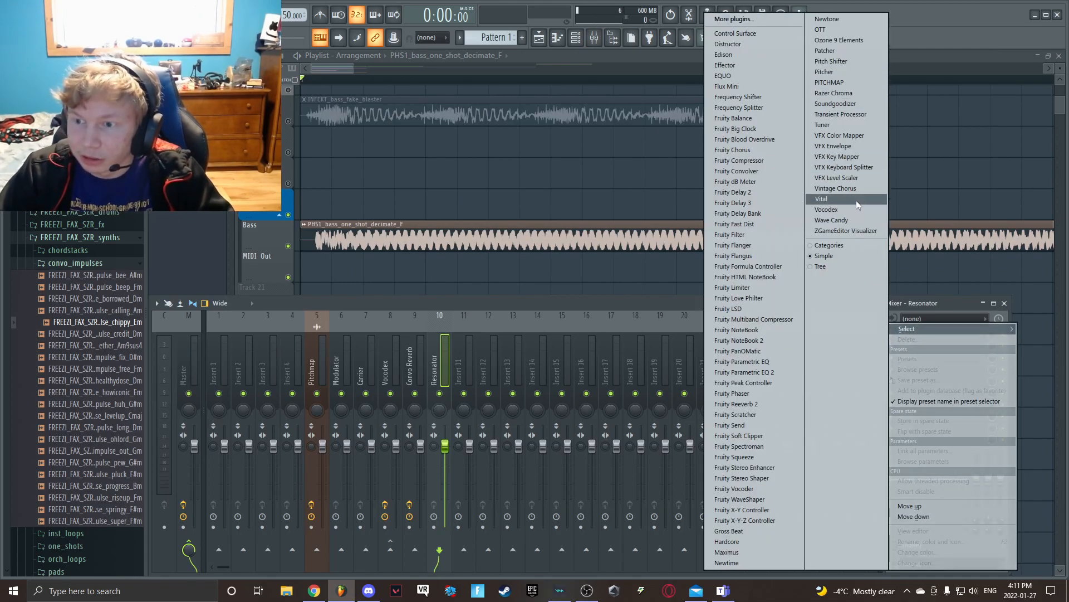
click(841, 50)
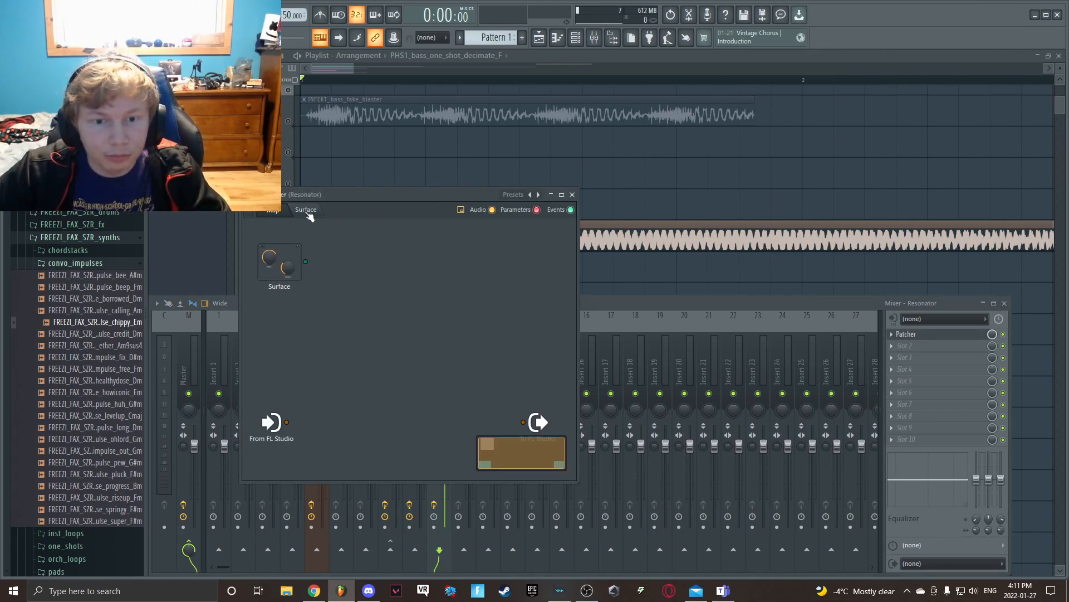
click(512, 195)
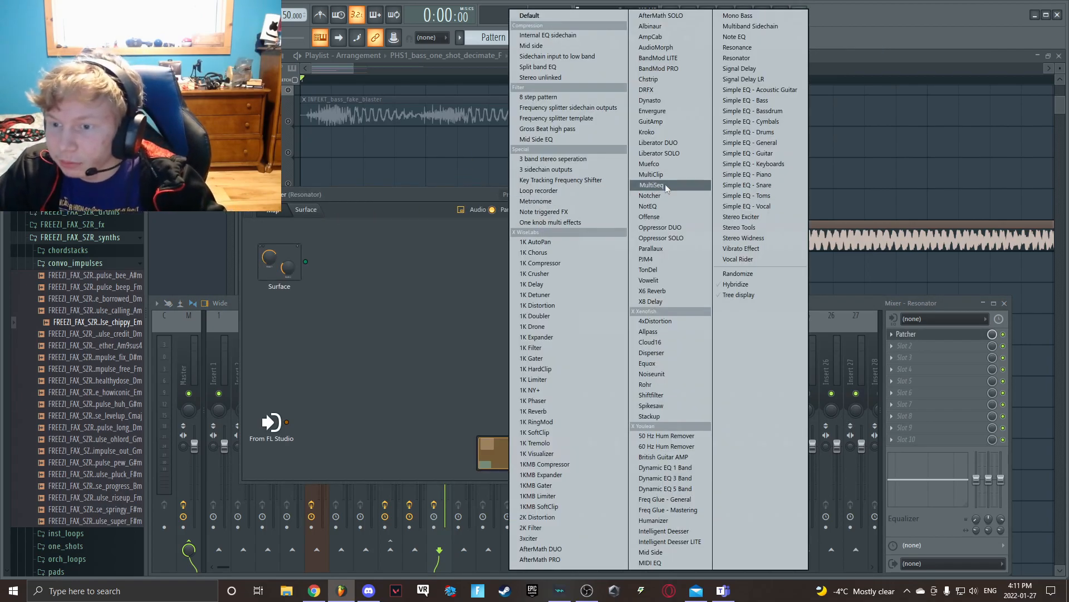
click(743, 55)
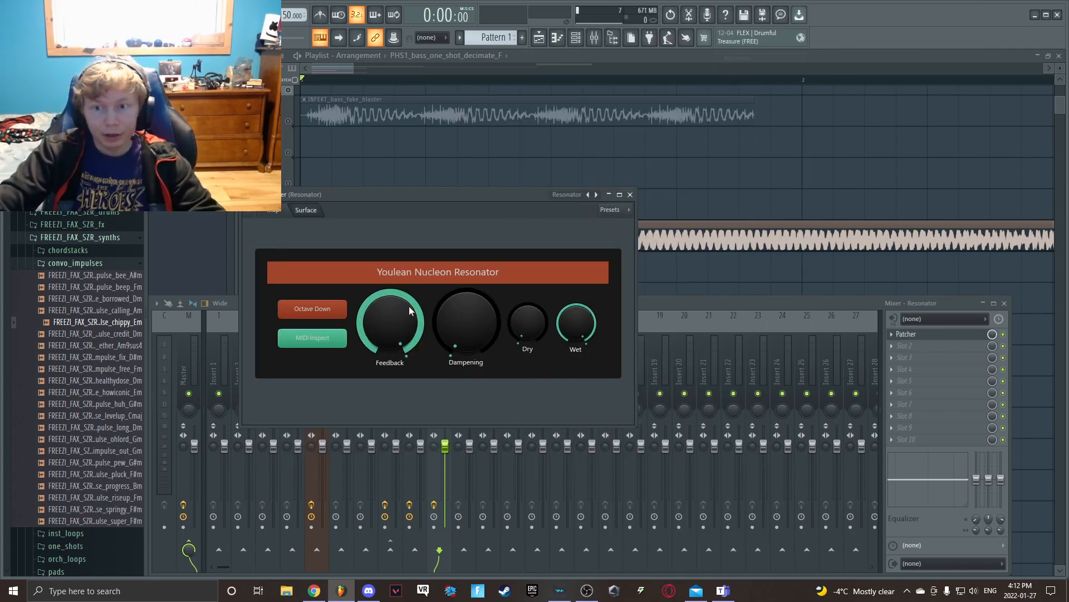
drag(406, 322, 406, 351)
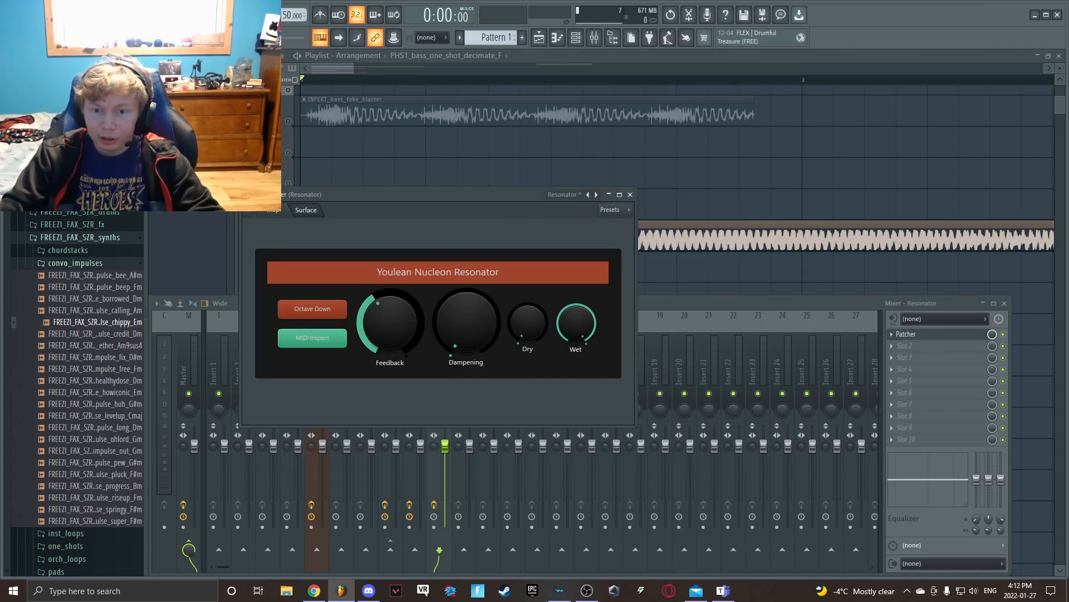
drag(418, 315, 419, 312)
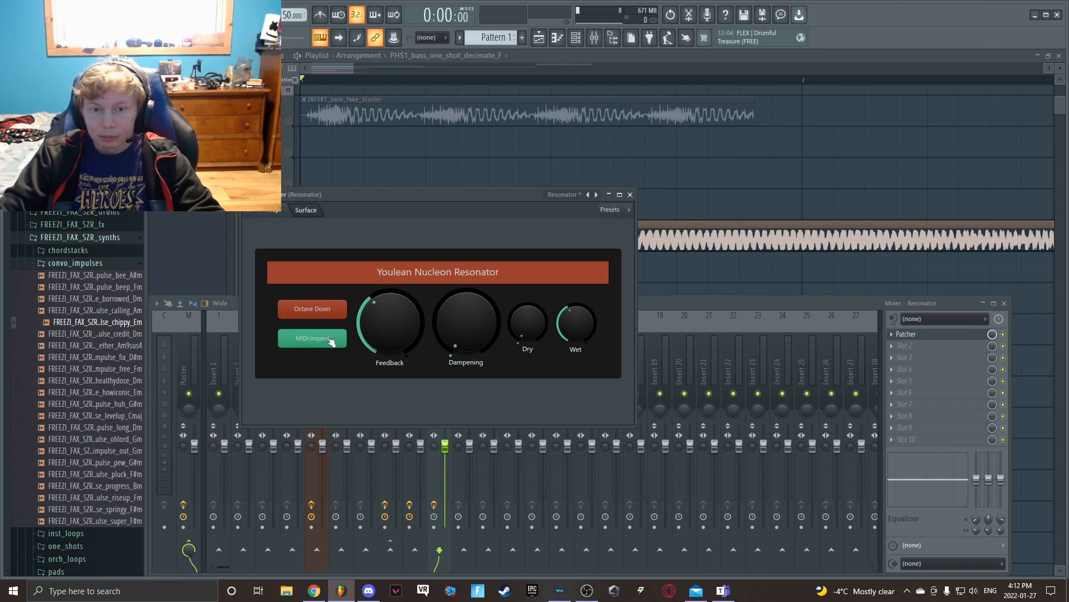
Add a MIDI Out channel to the channel rack.
click(585, 43)
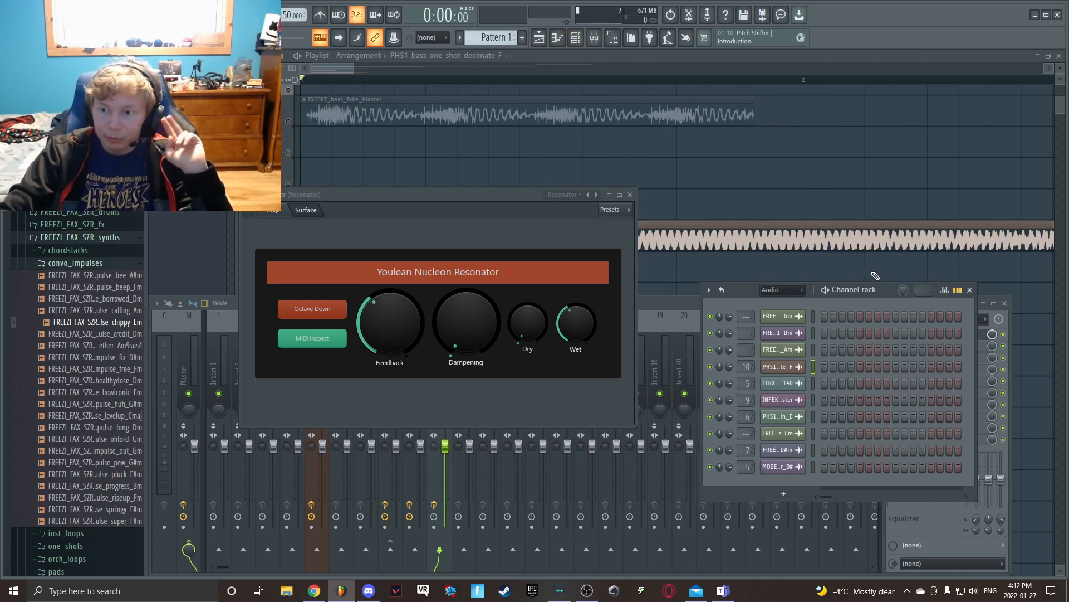
drag(890, 291, 880, 266)
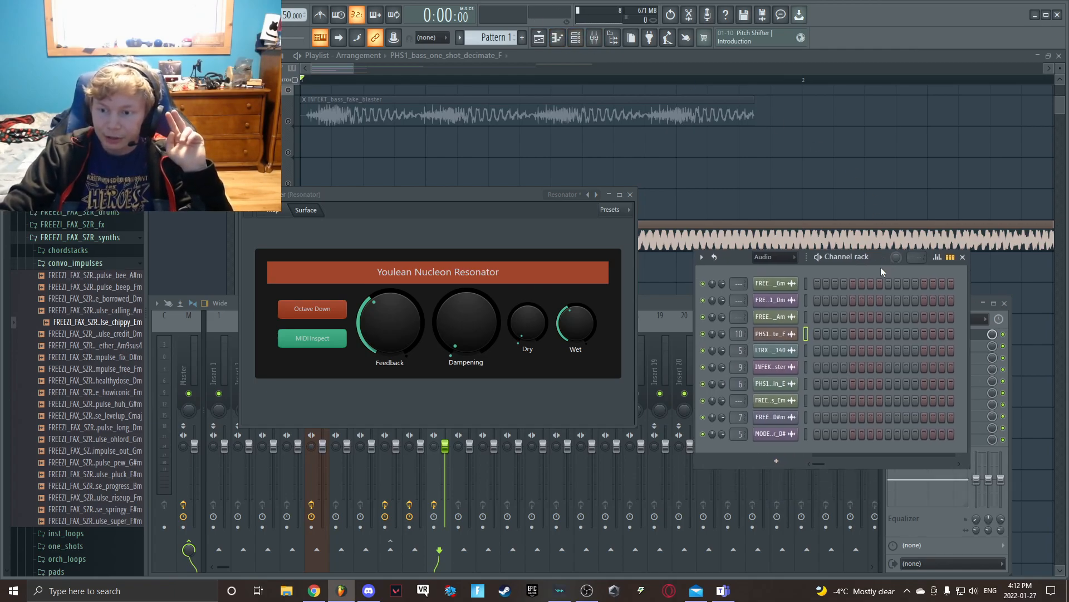
click(787, 464)
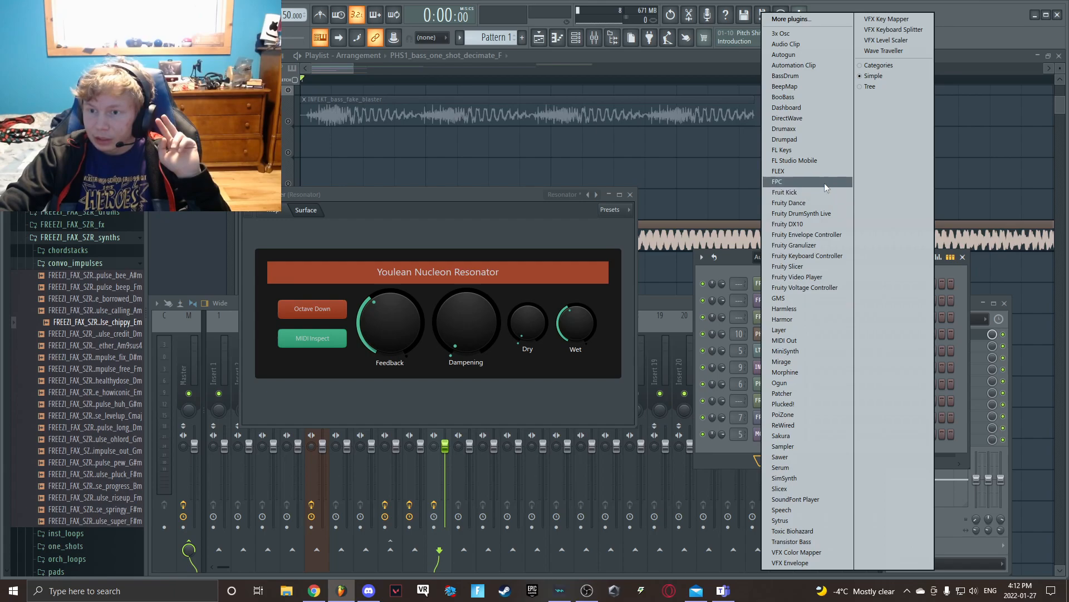
click(821, 340)
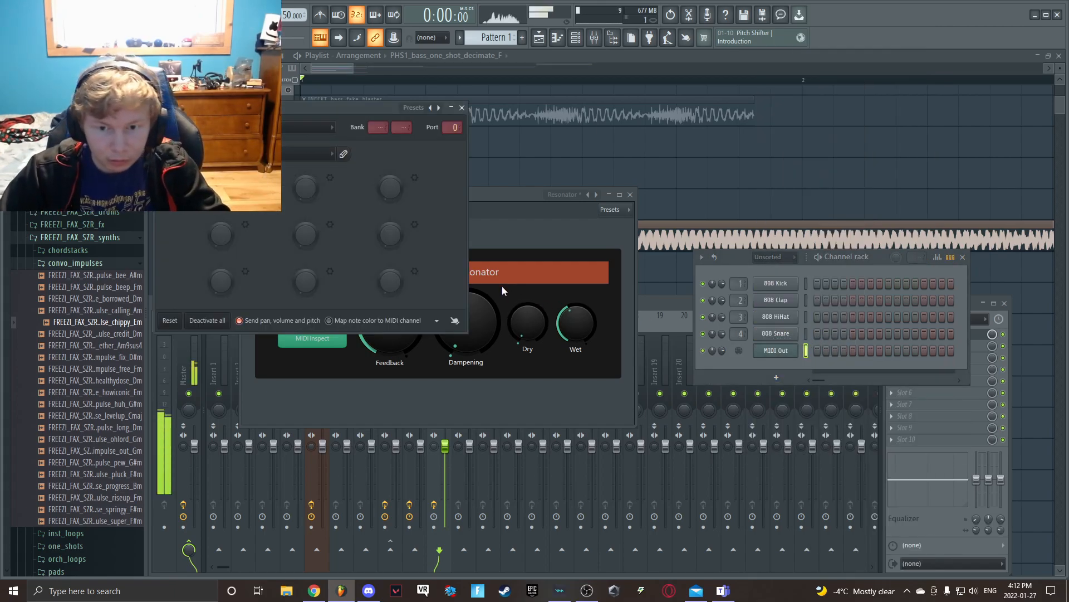
Check the Resonator's MIDI Inspect control, and put away the Patcher and mixer windows to return to the playlist.
click(307, 348)
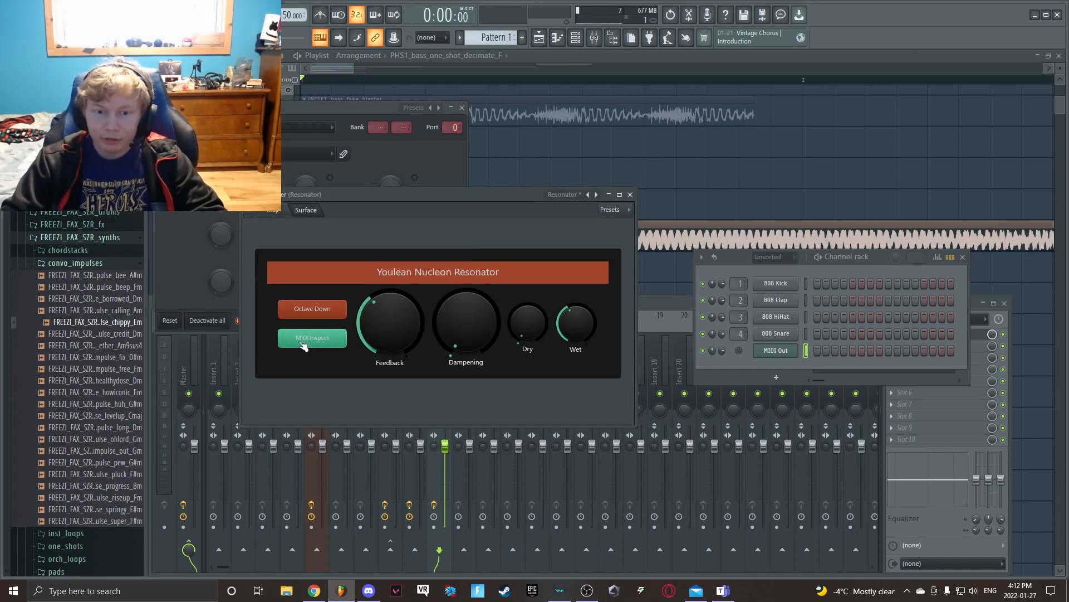
click(304, 344)
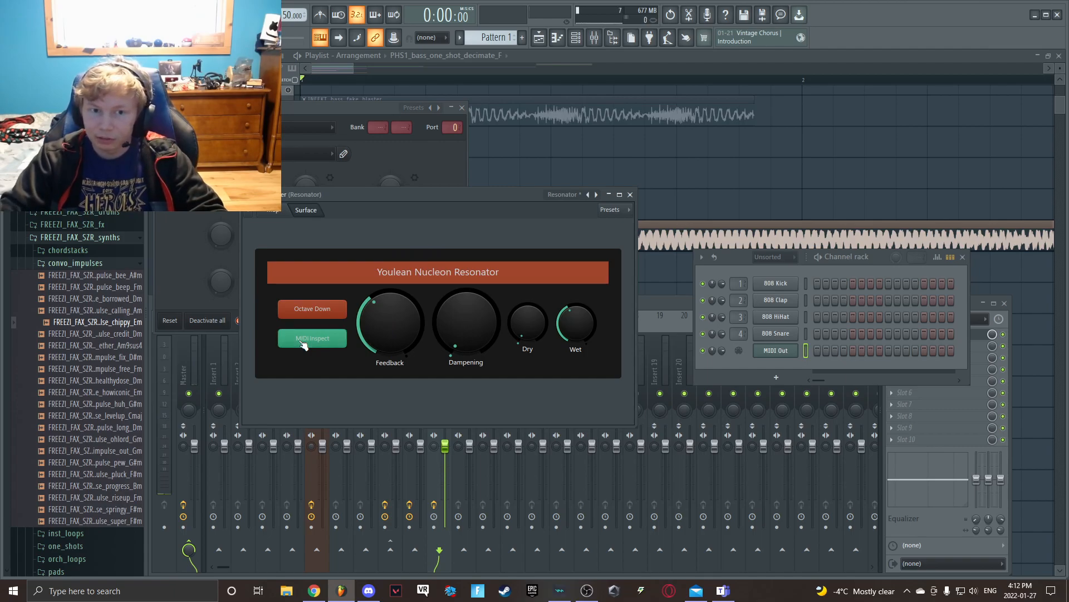
click(630, 195)
key(F9)
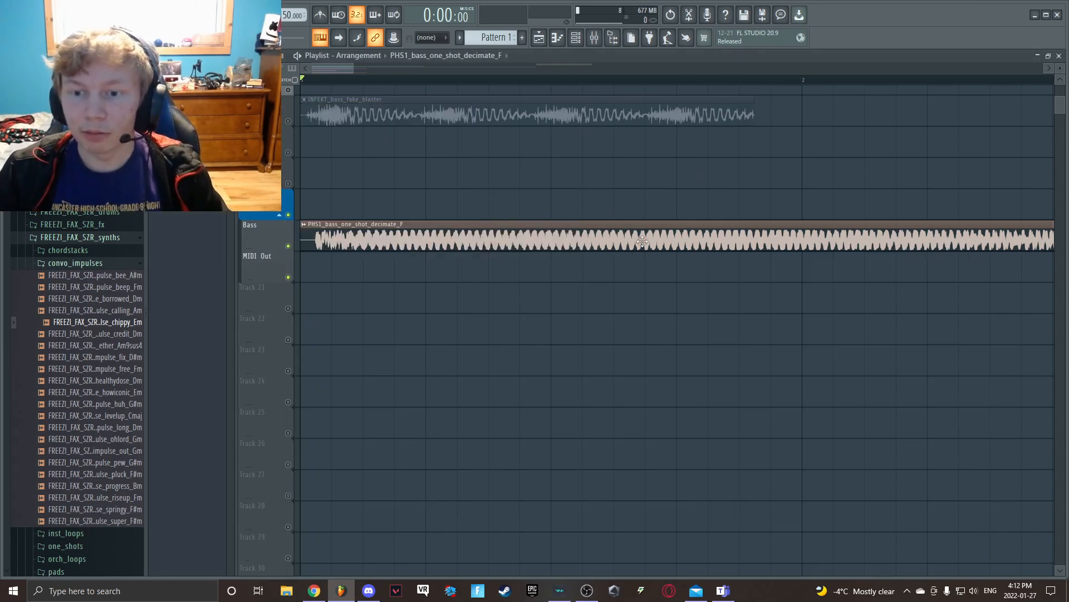
Place Pattern 1 at the start of the MIDI Out playlist track and bring up the MIDI Out channel in the piano roll.
scroll(407, 266, down, 2)
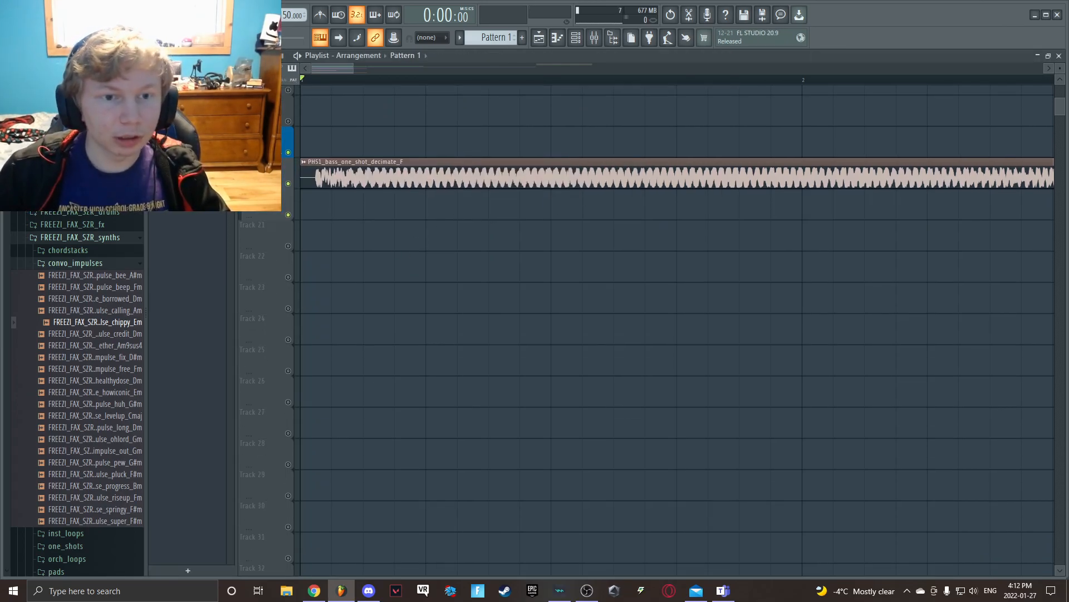
click(349, 212)
key(F6)
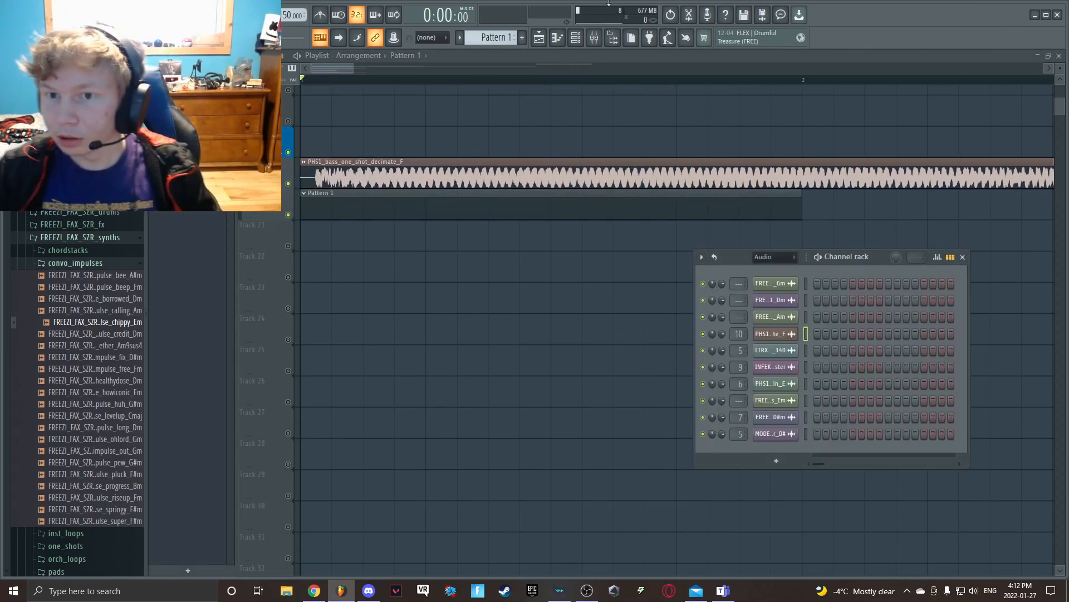
key(F7)
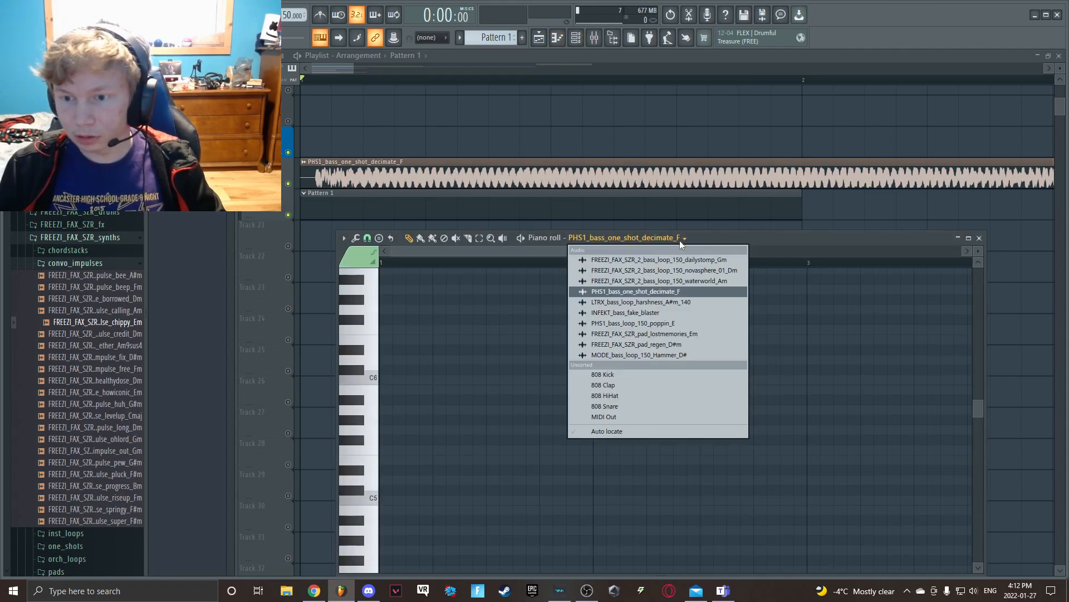
click(684, 238)
click(659, 404)
Draw a one-bar chord at bar 1 with the notes F3, G#3, C4, D#4, G#4 and C5.
click(436, 471)
drag(436, 471, 341, 507)
drag(405, 507, 582, 510)
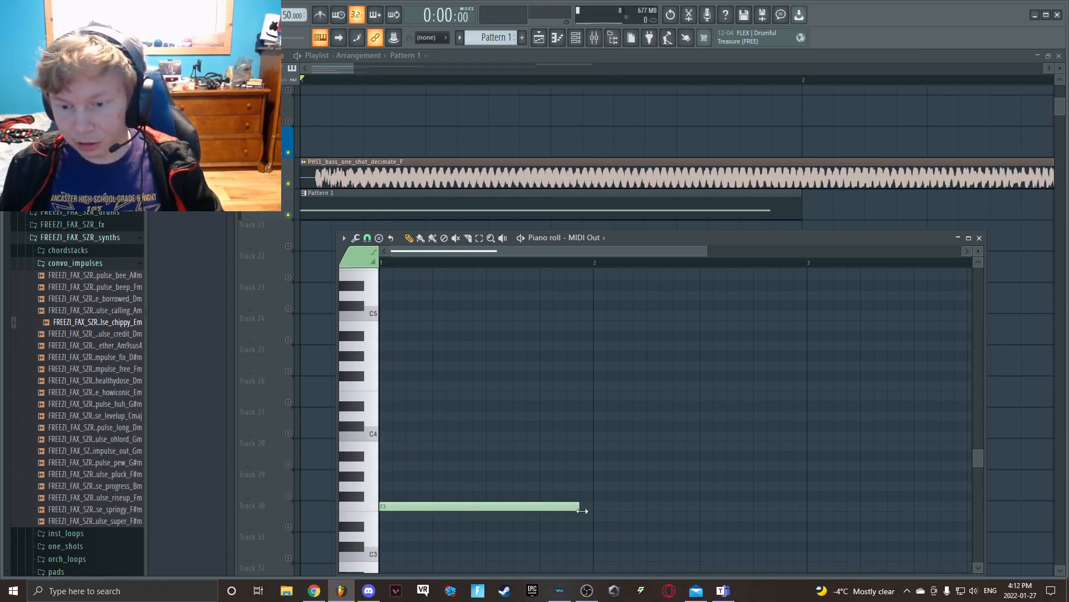
drag(417, 461, 414, 476)
click(412, 437)
click(391, 416)
drag(391, 412, 385, 405)
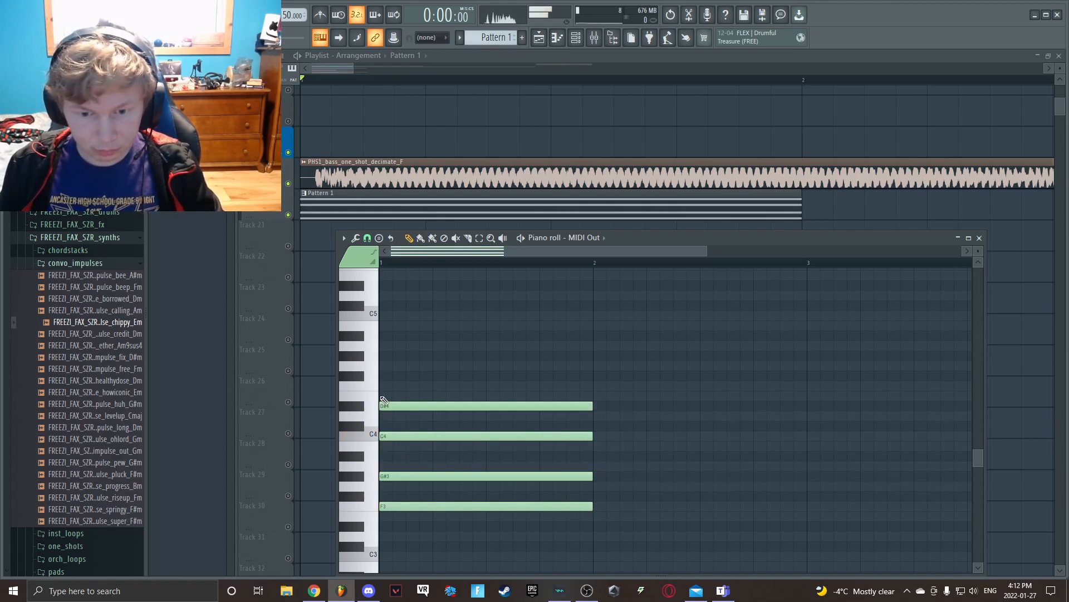
click(380, 366)
drag(385, 366, 384, 356)
click(383, 305)
drag(382, 305, 364, 327)
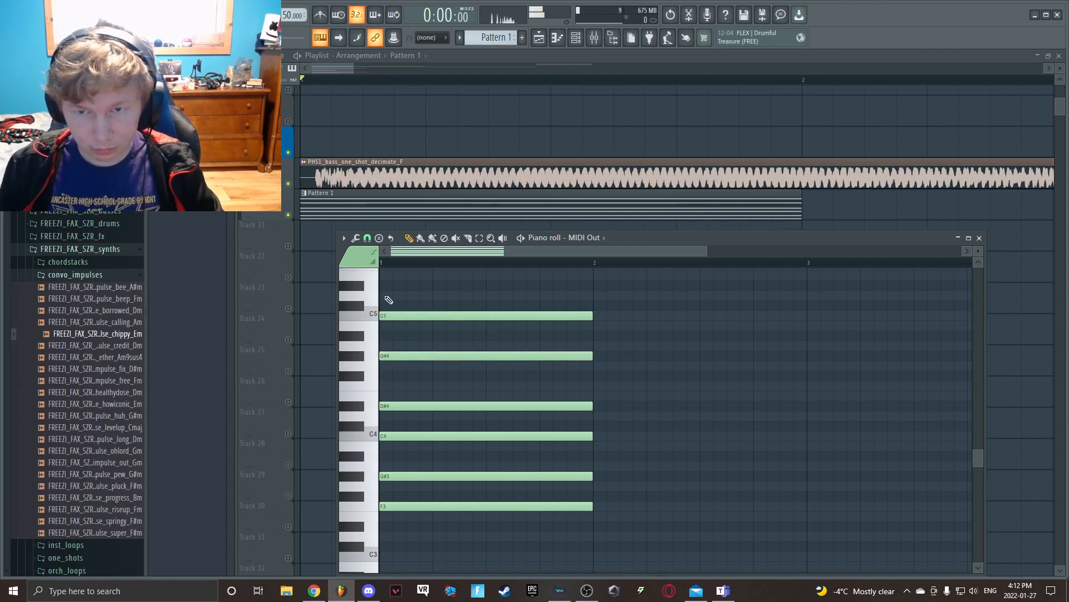
Place a second Pattern 1 clip at bar 2 so the chord spans the full length of the bass clip.
click(594, 37)
click(922, 336)
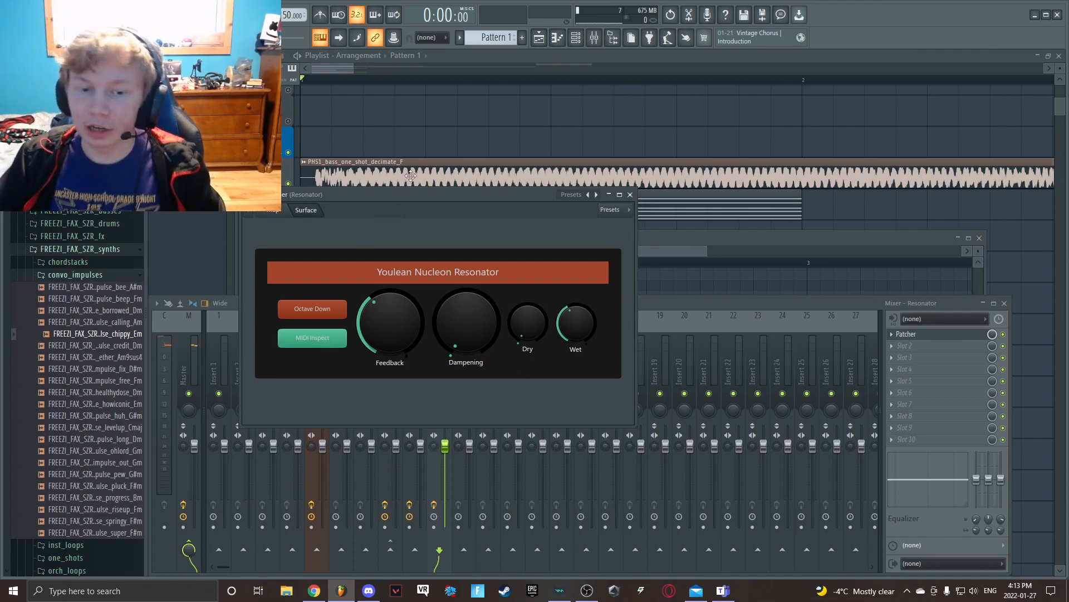
click(462, 184)
drag(351, 69, 468, 69)
click(440, 206)
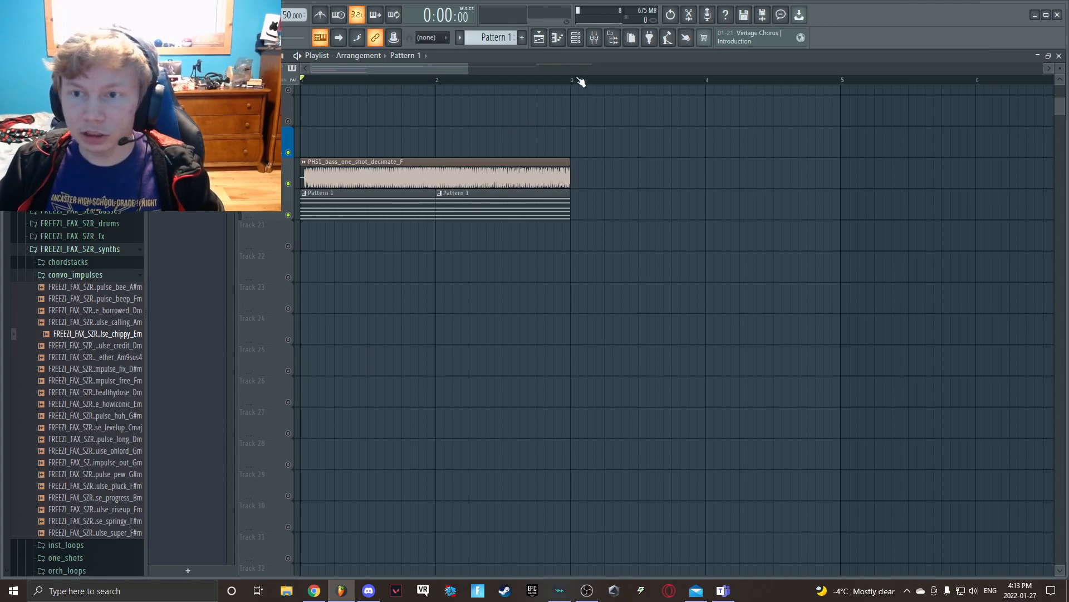
click(591, 41)
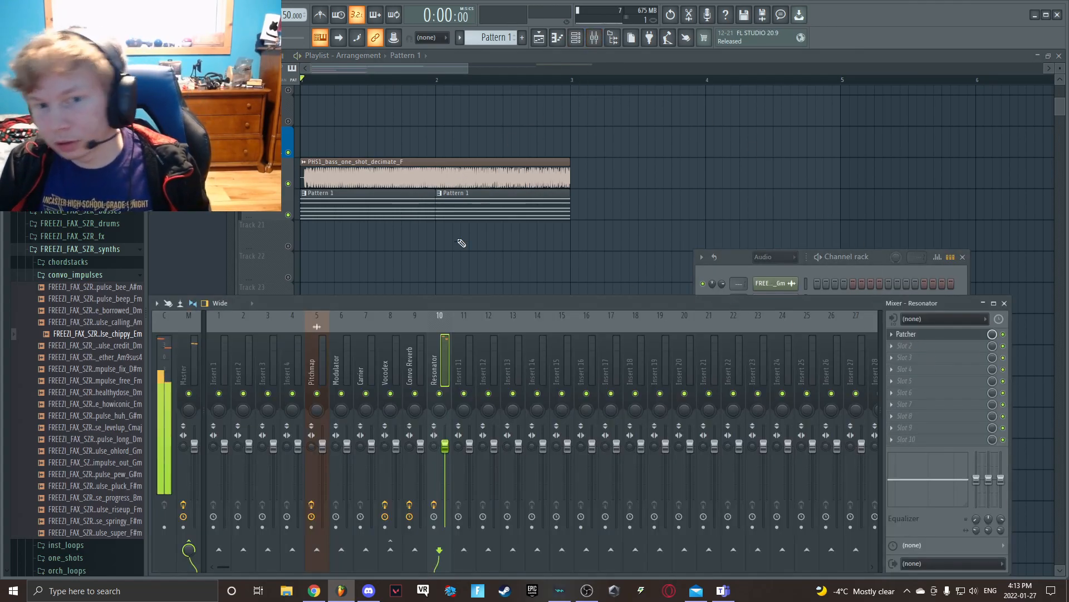
Collapse the FREEZI_FAX_SZR sample folders and look through the Disciple Samples packs for the BRLY_ALVE folders.
click(397, 166)
click(87, 275)
click(88, 249)
click(90, 211)
scroll(89, 257, up, 5)
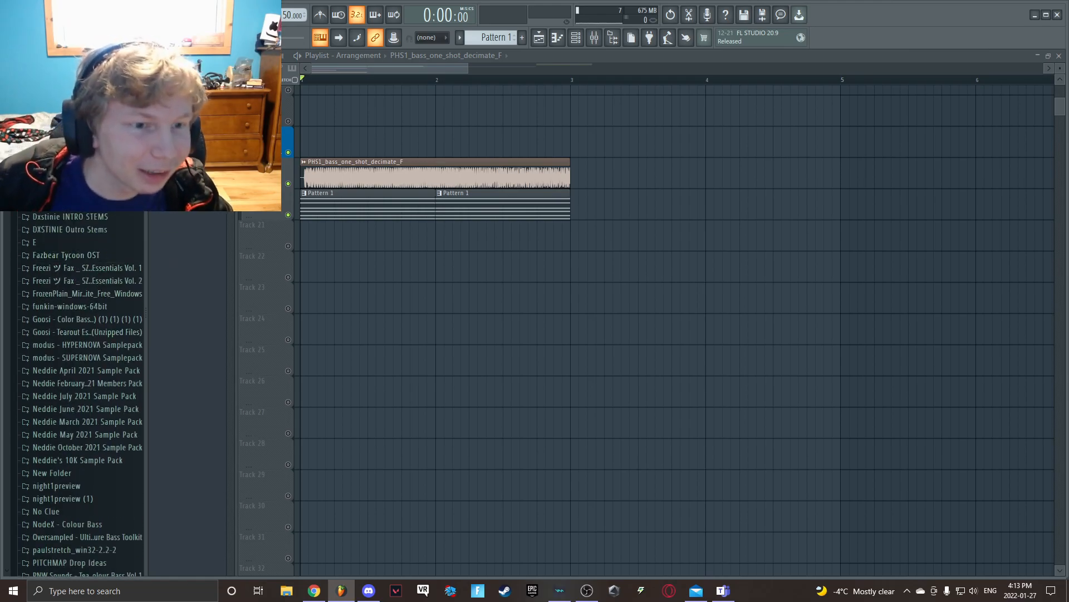
click(84, 268)
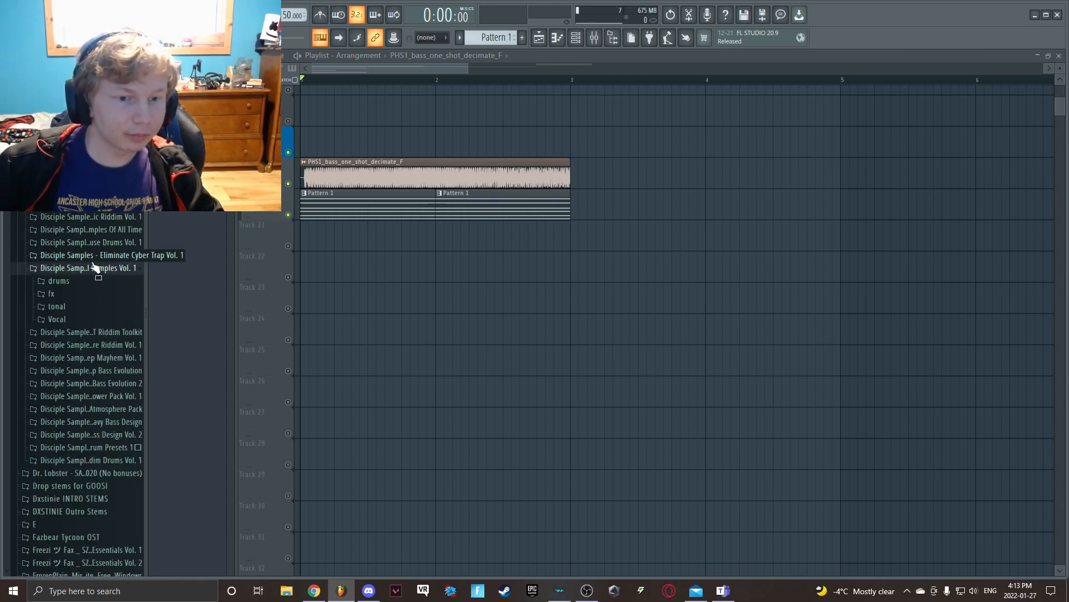
click(95, 256)
click(95, 255)
click(95, 256)
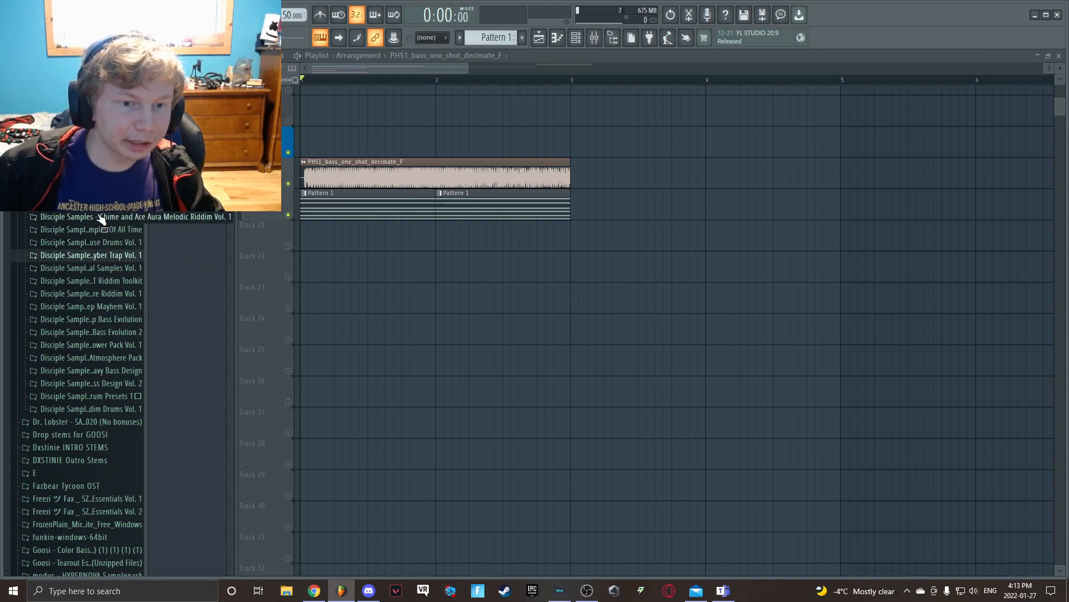
scroll(96, 222, up, 3)
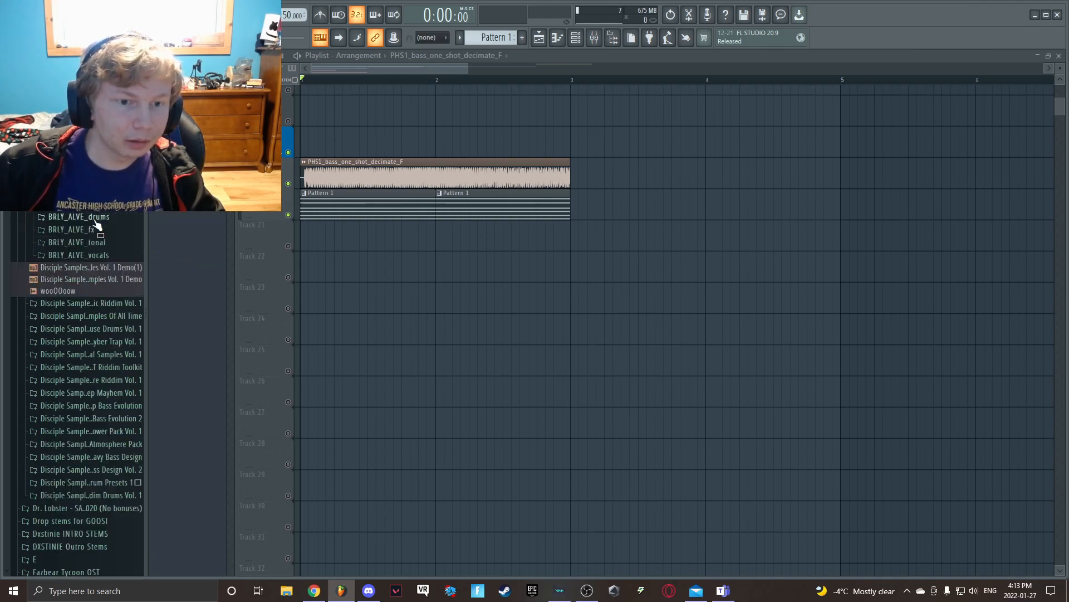
Replace the bass clip with BRLY_ALVE_150_bass_loop_jet_01_Fmin from the BRLY_ALVE_bass folder and audition it with the chord.
click(106, 242)
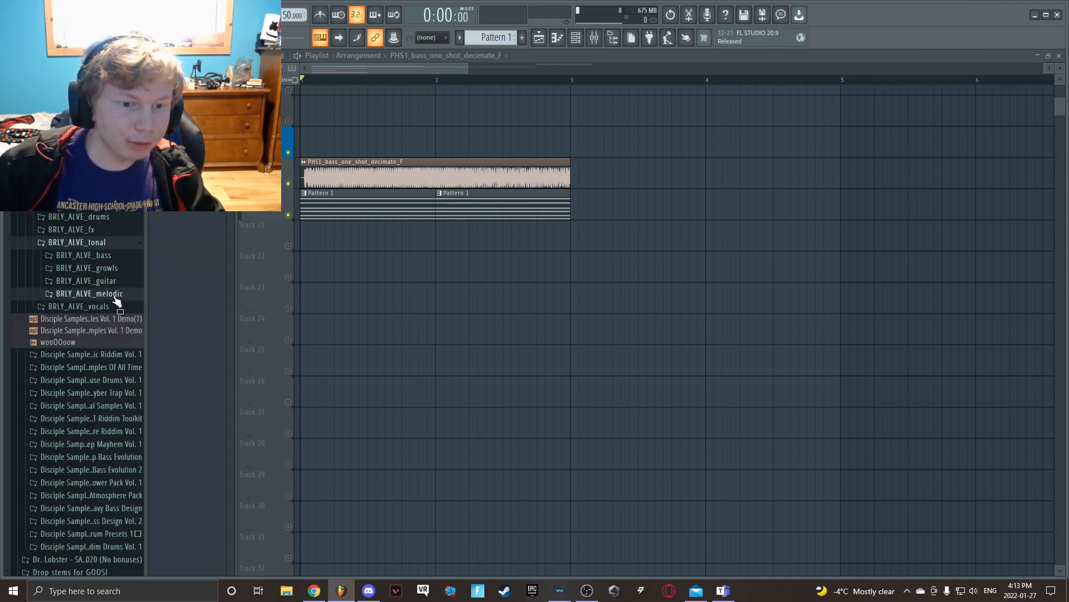
click(111, 294)
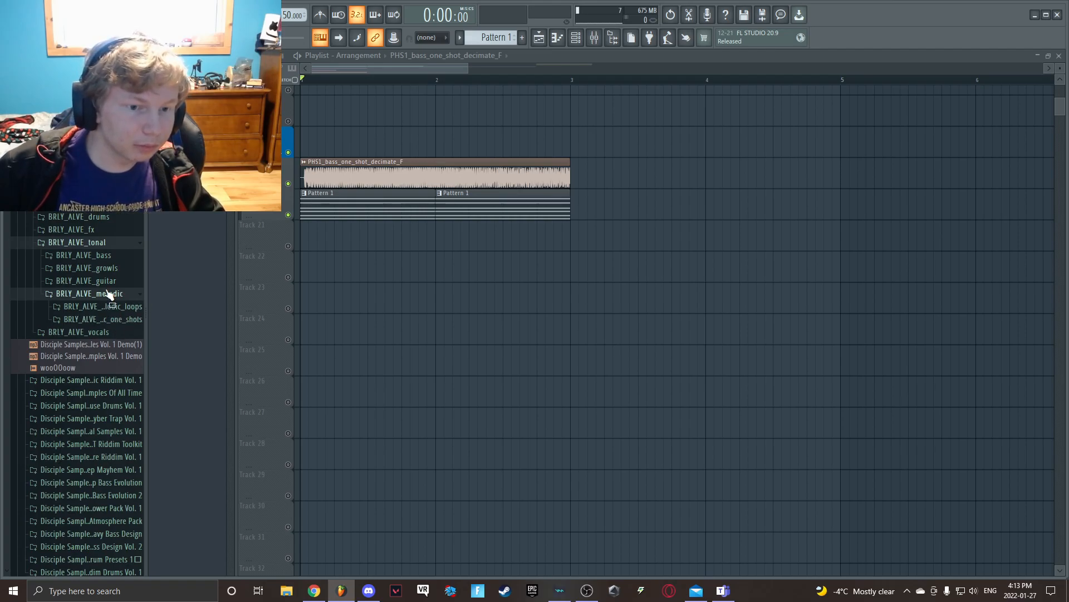
click(109, 294)
click(103, 256)
click(100, 270)
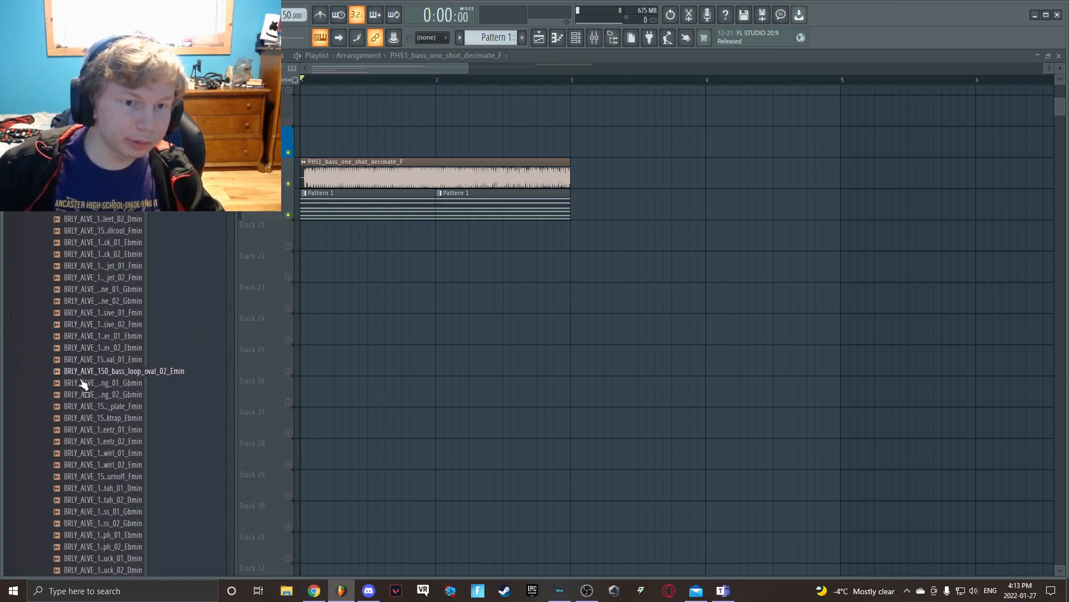
drag(84, 270, 452, 184)
key(space)
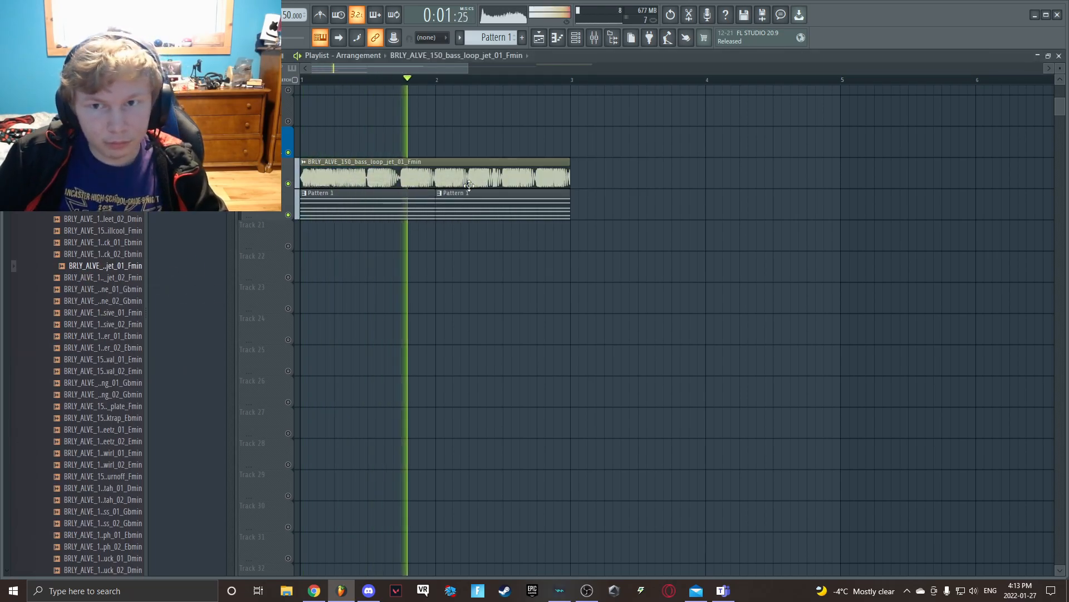
key(space)
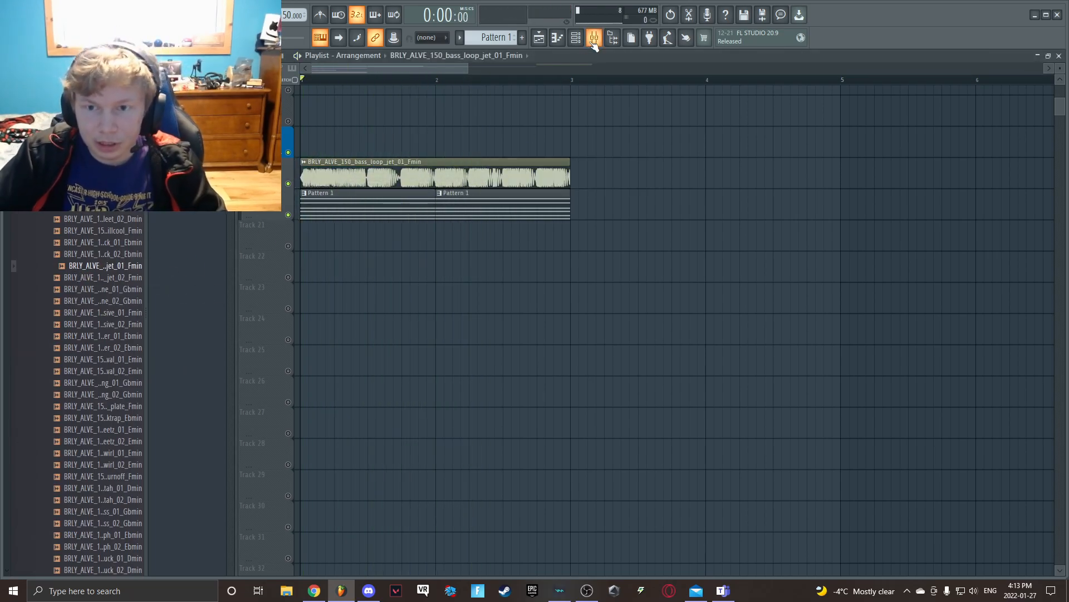
Reopen Patcher on the Resonator mixer track and raise Feedback slightly, keeping it just under half, while auditioning the loop.
click(594, 40)
click(941, 335)
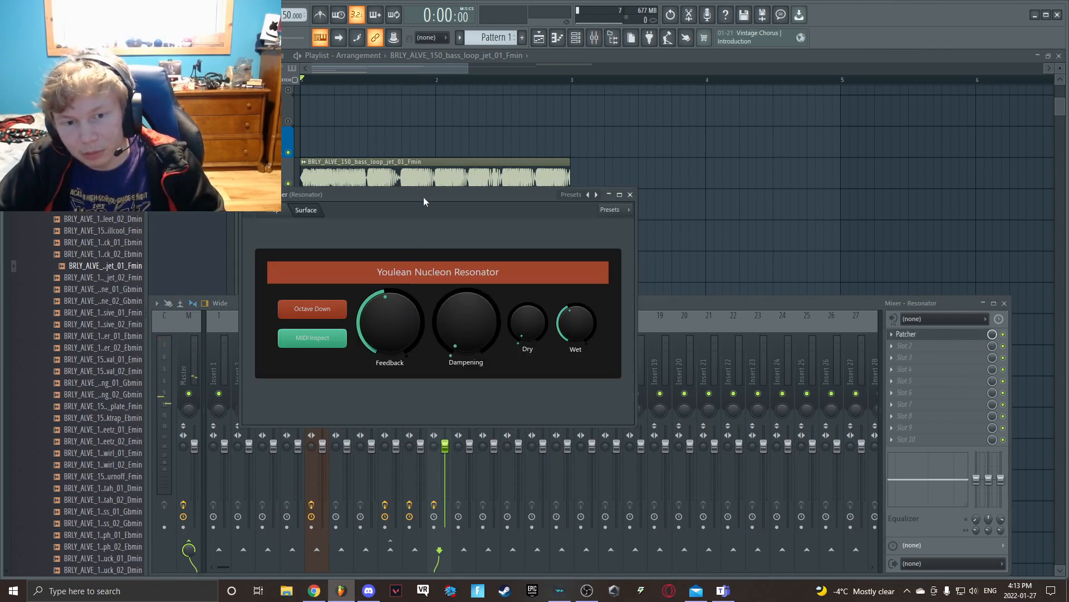
key(space)
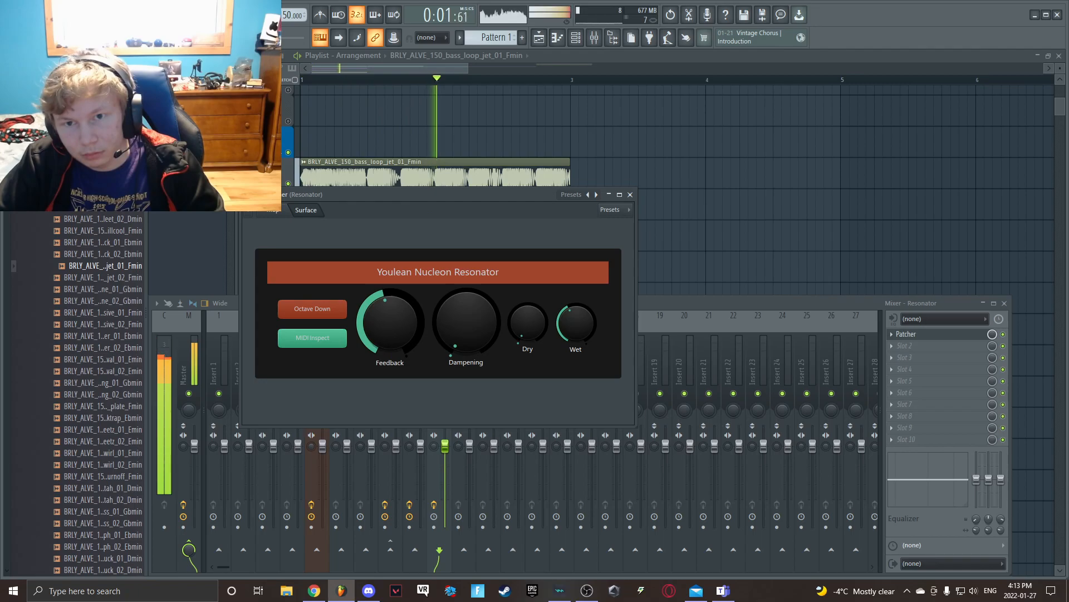
key(space)
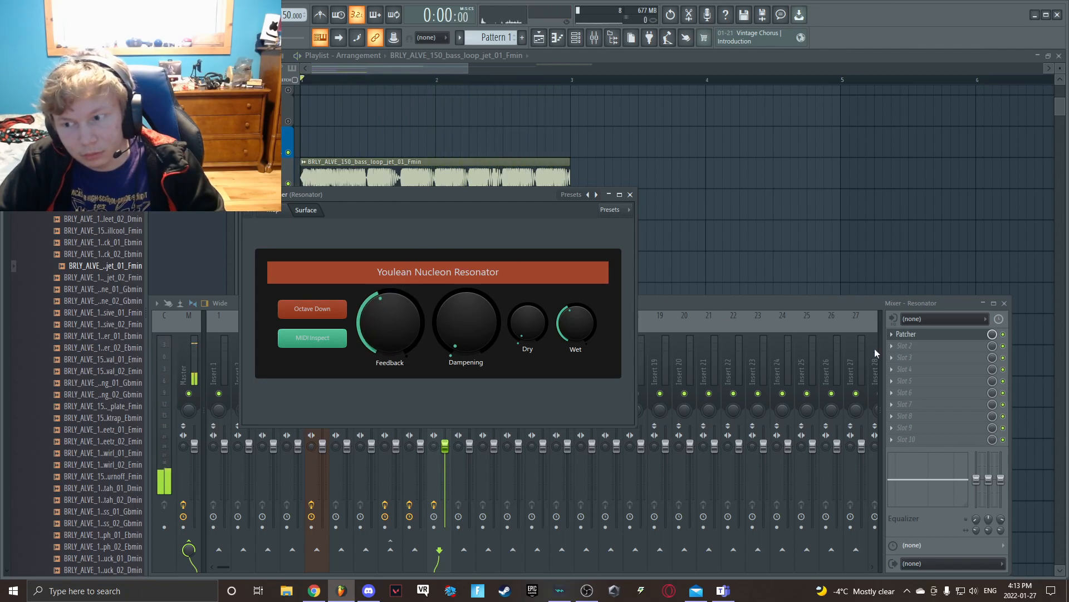
Compare the bass loop with Patcher bypassed and enabled on the Resonator mixer track.
click(1006, 337)
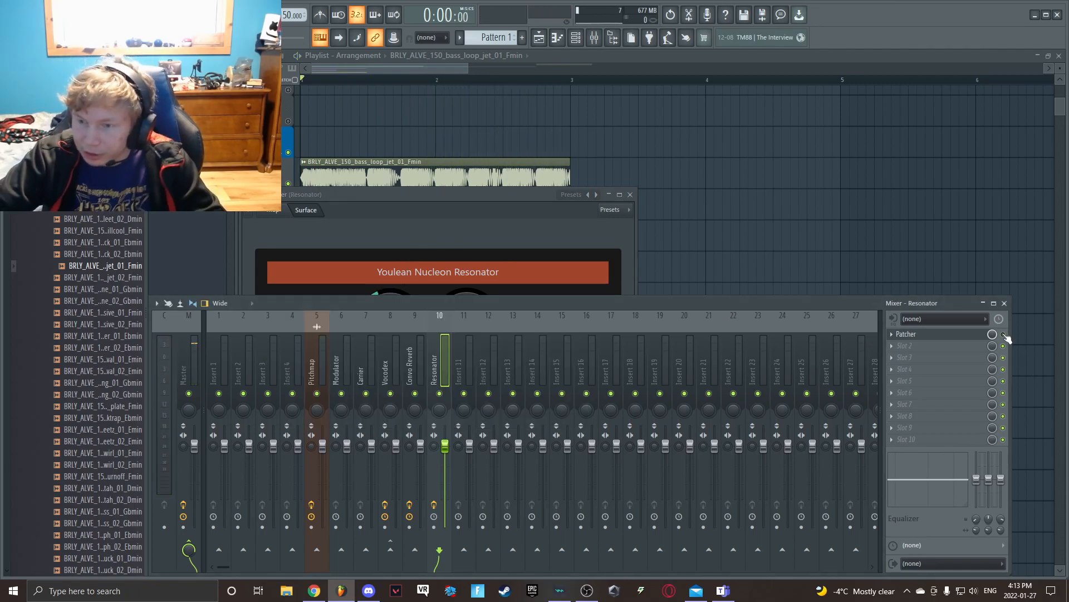
key(space)
key(space)
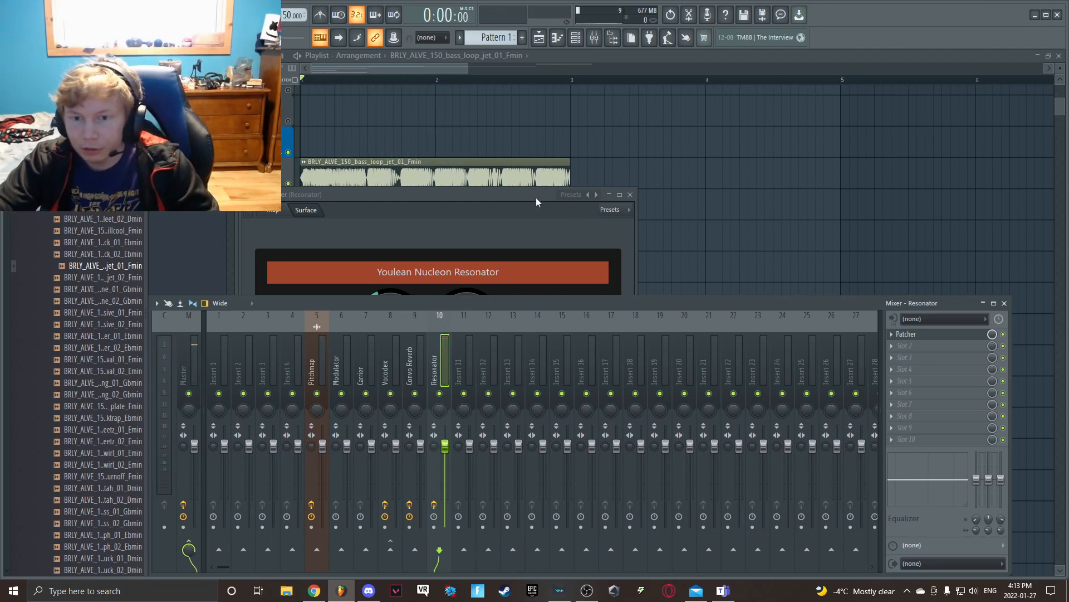
click(538, 201)
key(space)
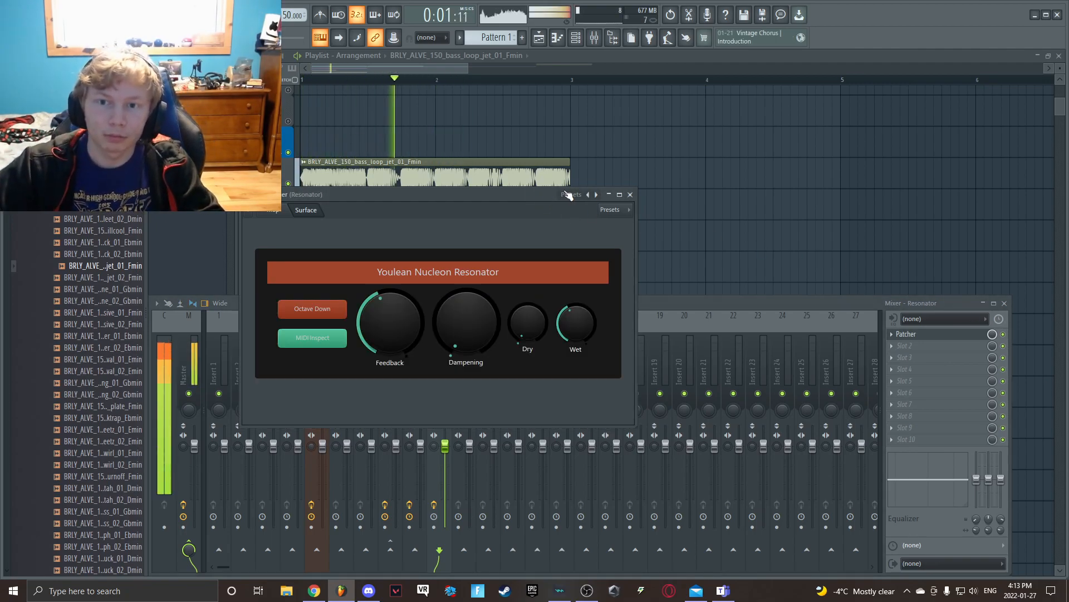
key(space)
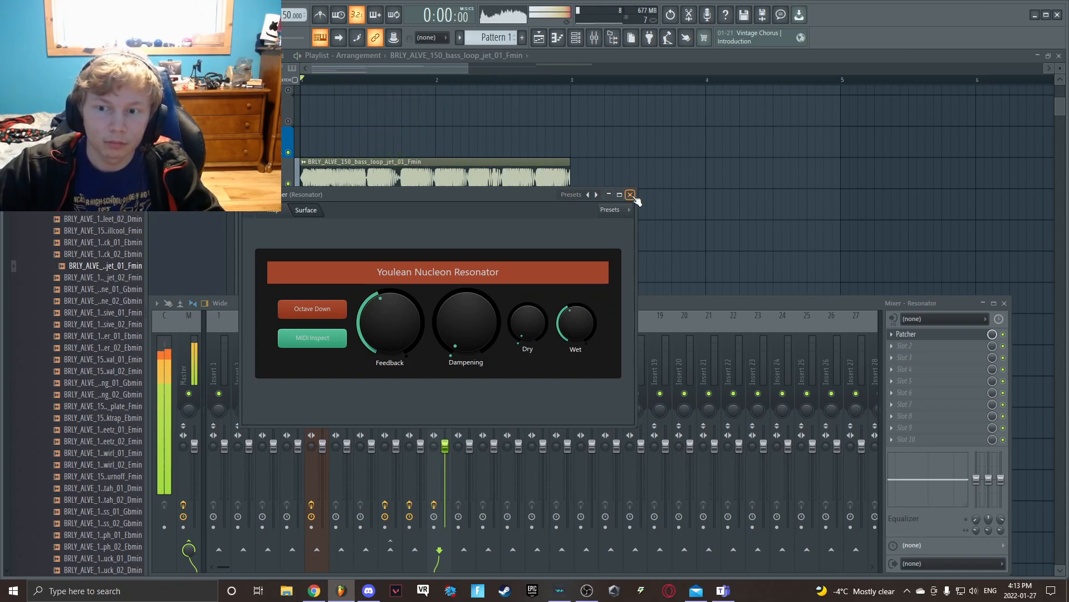
Add OTT after Patcher on the Resonator mixer track and raise its Out Gain to 9.4 dB during playback.
click(630, 195)
click(903, 346)
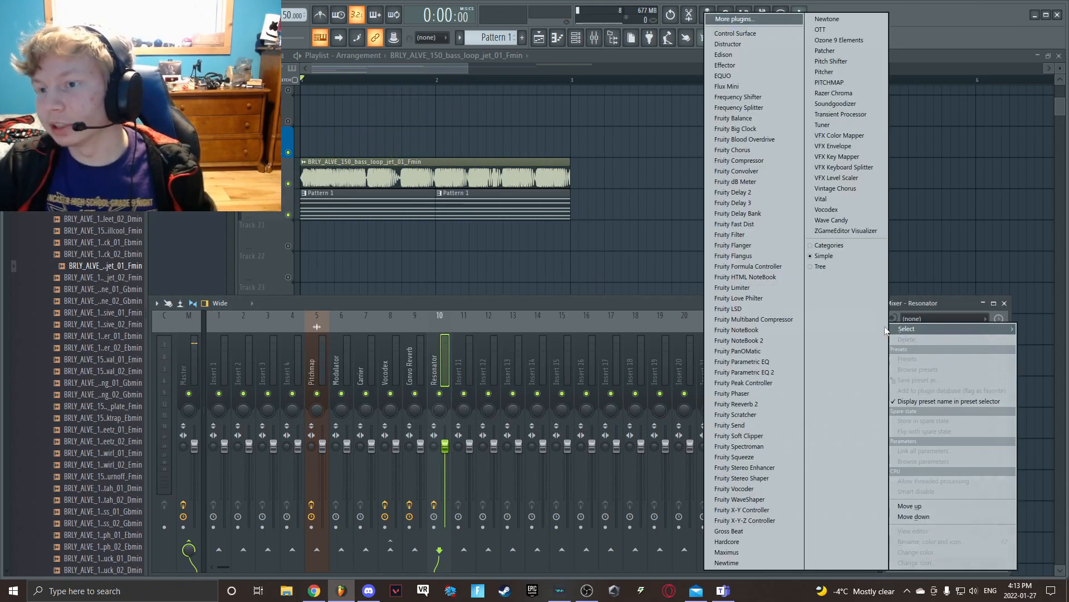
click(851, 29)
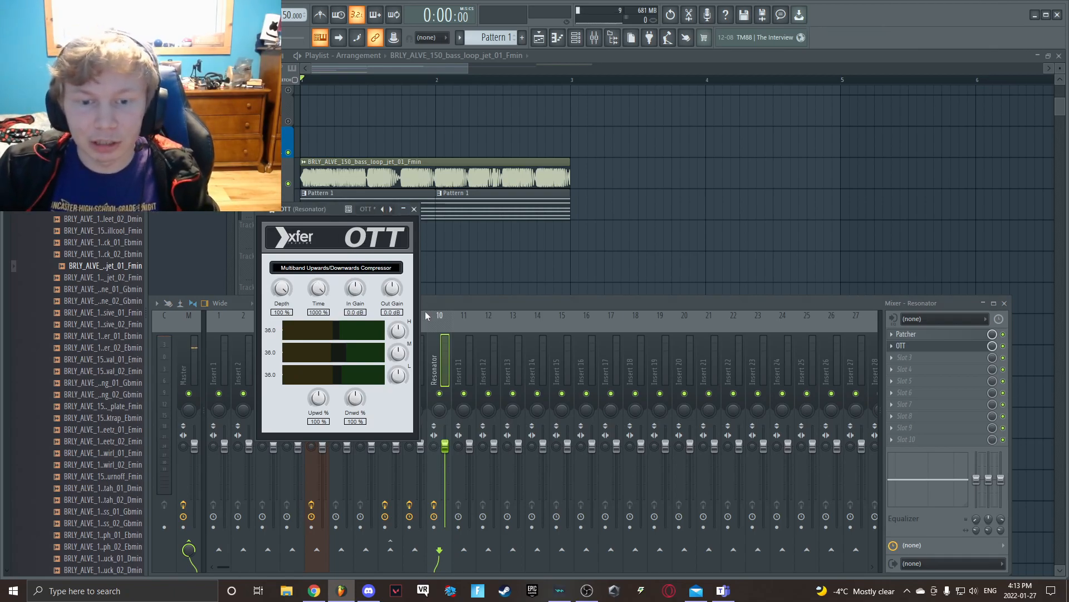
key(space)
scroll(392, 288, up, 2)
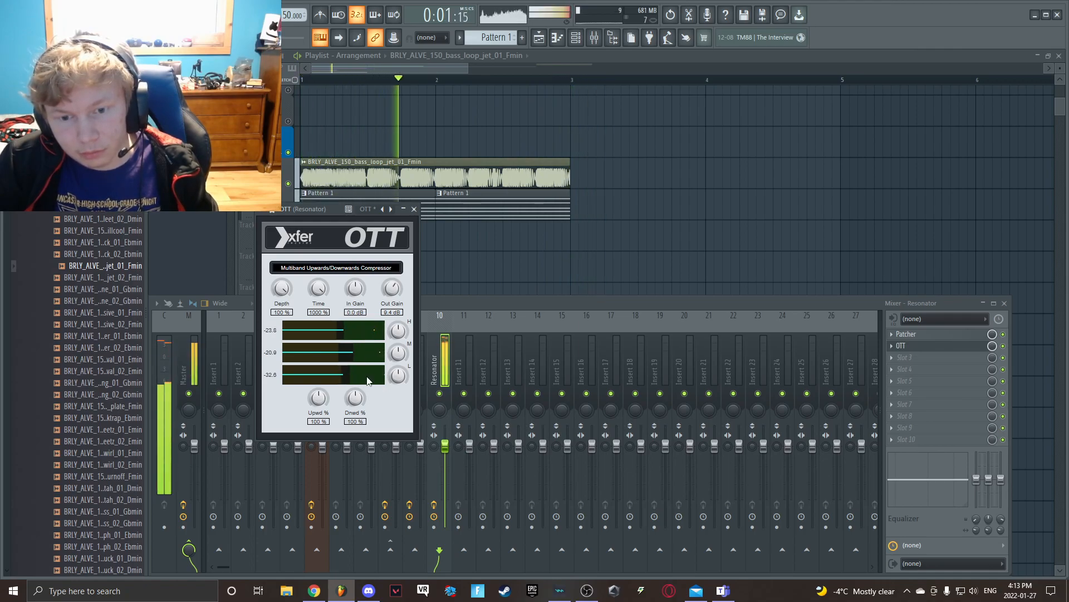
Close the OTT window, stop playback and bring the Playlist in front of the mixer.
click(414, 209)
key(space)
click(428, 215)
Solo the Playlist track holding the PHS1_bass_loop_150_poppin_E clips and unmute the Carrier track with the pad clip.
scroll(351, 267, up, 10)
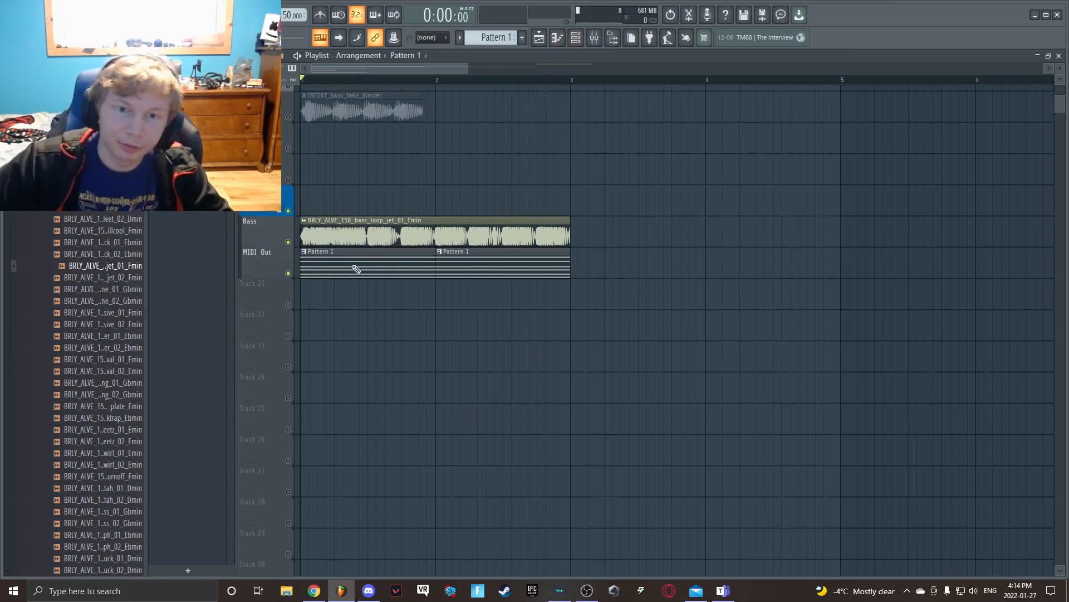
scroll(345, 268, up, 1)
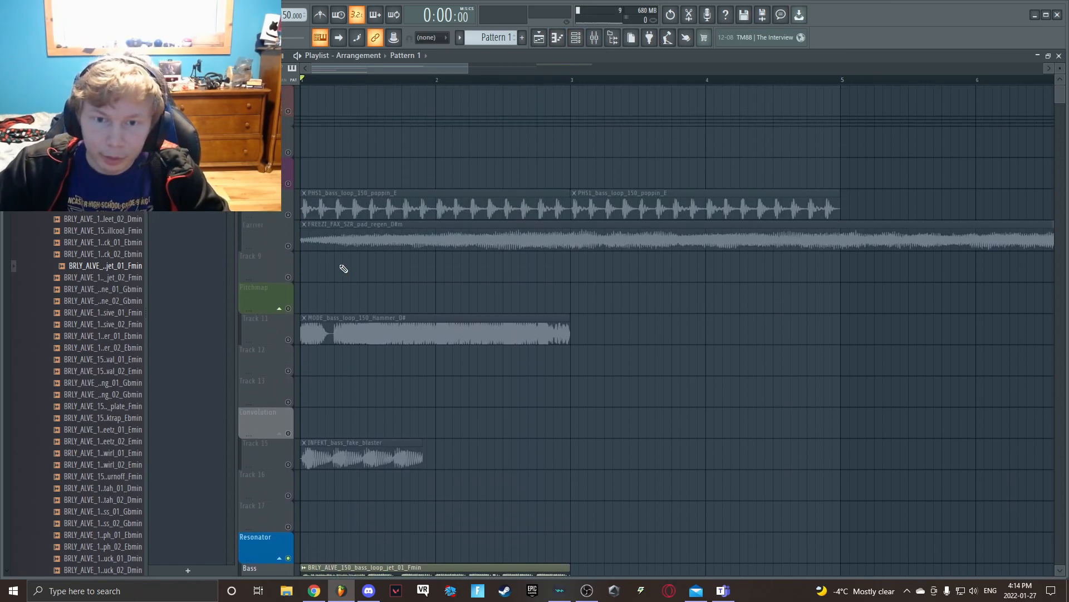
click(346, 212)
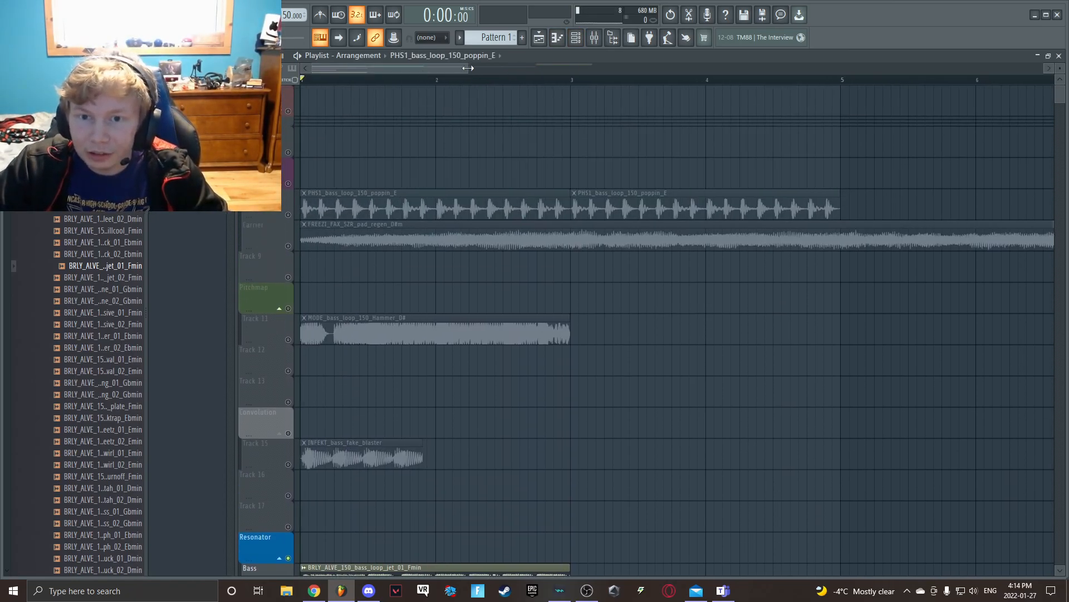
scroll(277, 214, down, 3)
click(277, 214)
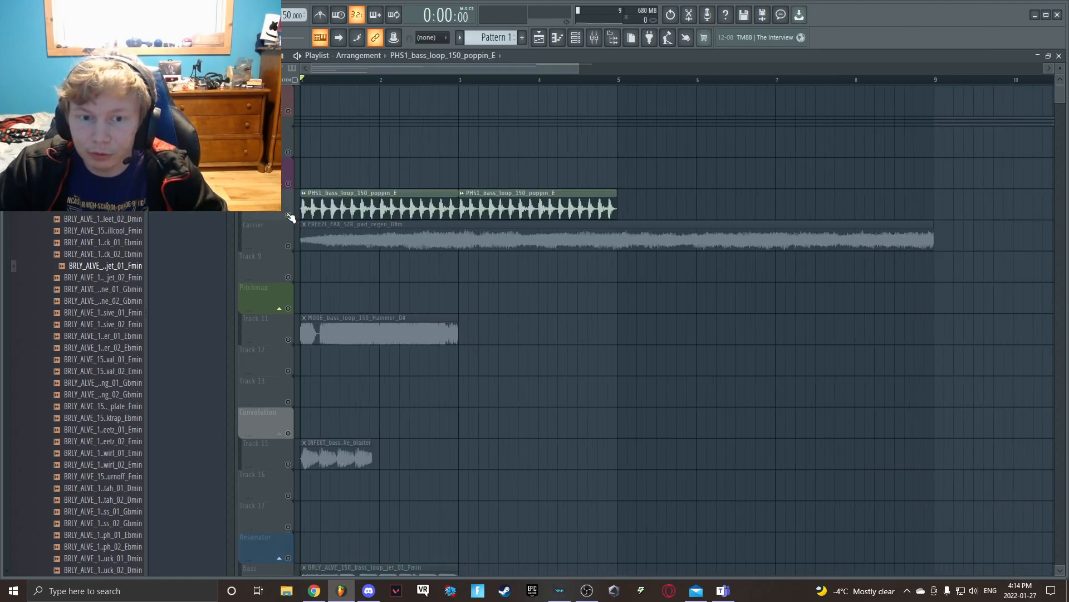
click(291, 247)
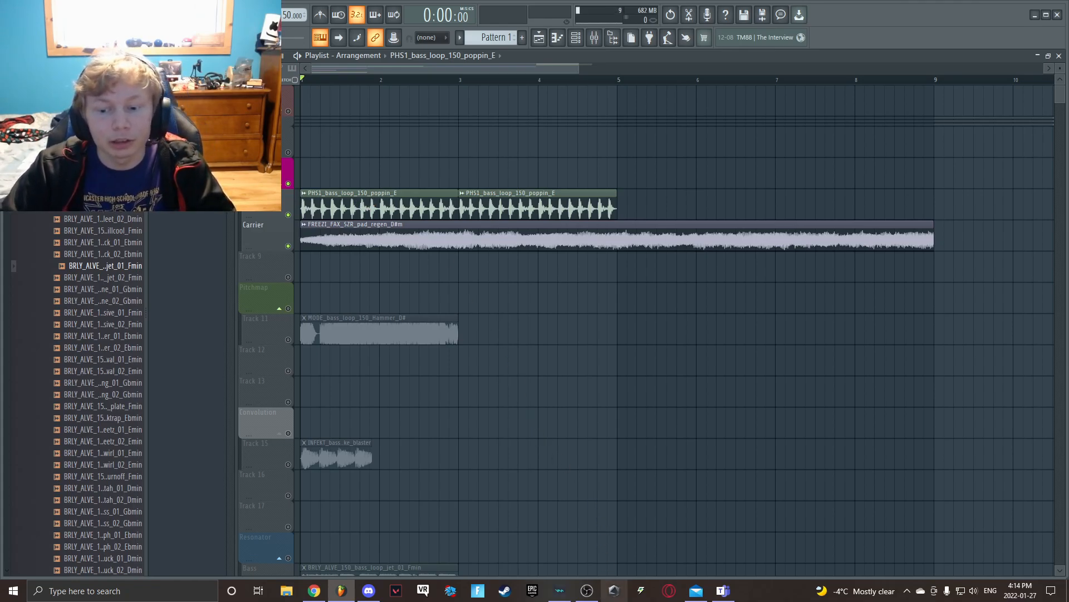
Switch to the OBS window.
mouse_move(590, 596)
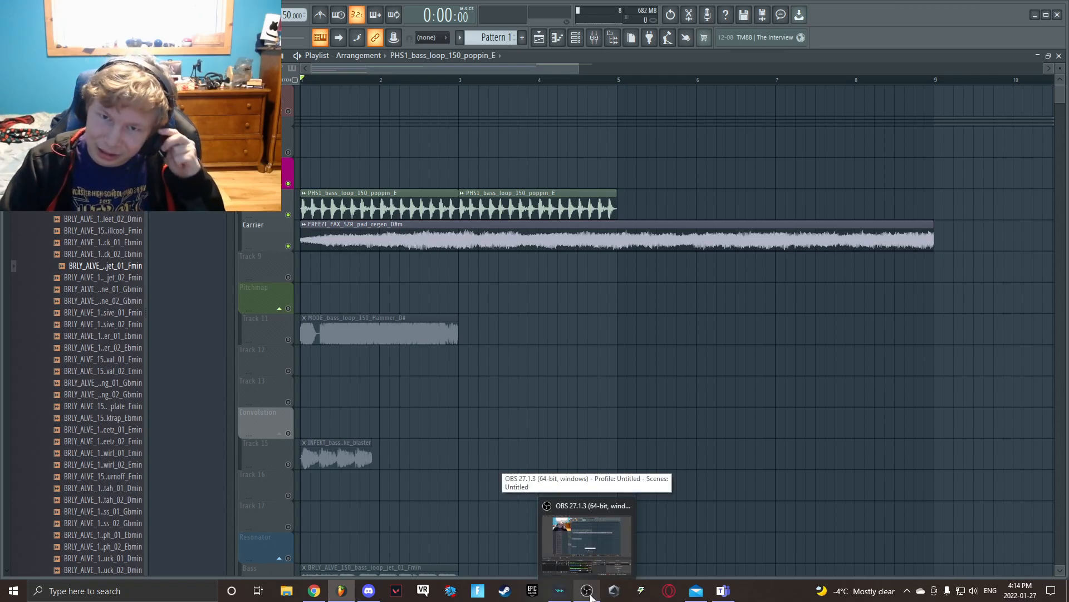
click(591, 594)
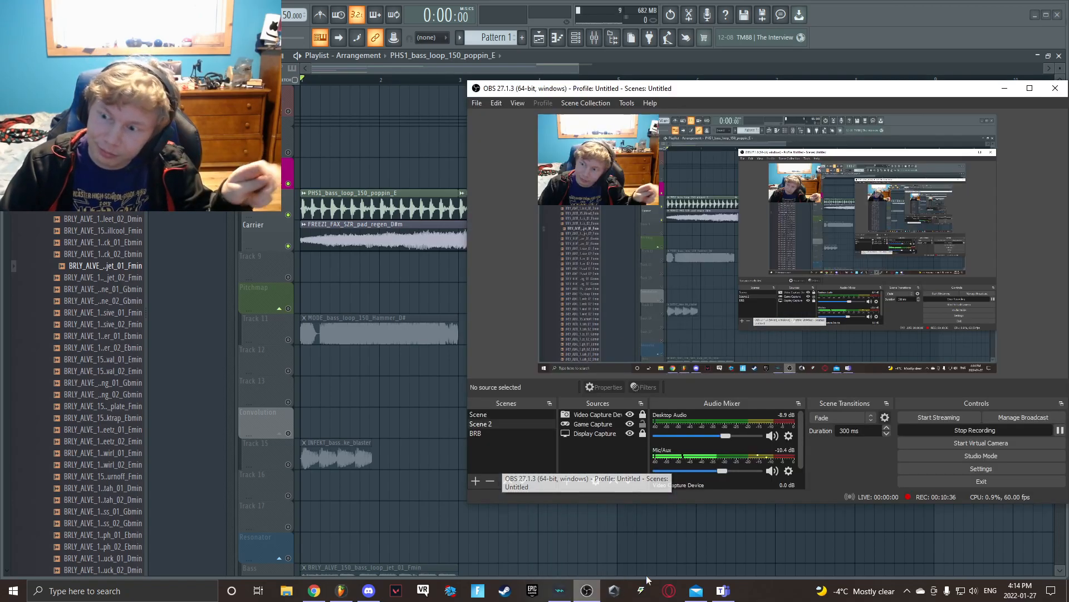